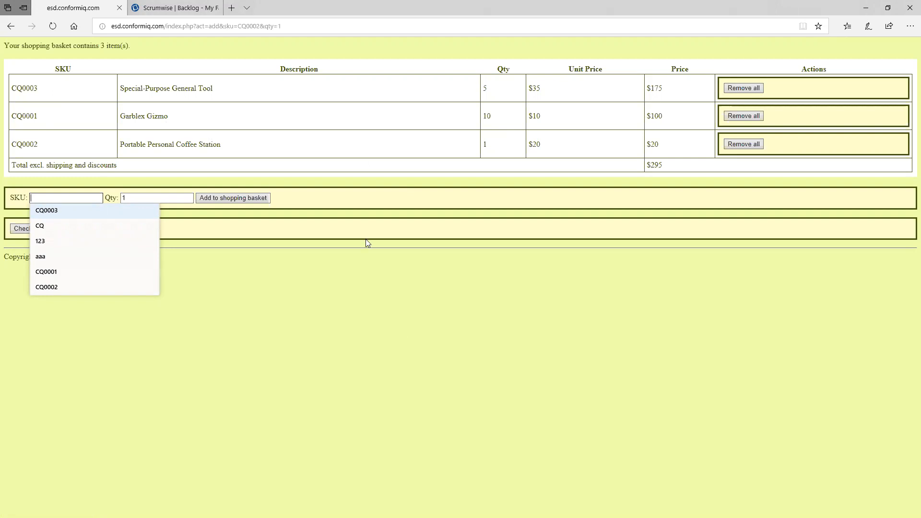
# Remove all units of the Garblex Gizmo (CQ0001) from the shopping basket.
pyautogui.click(744, 119)
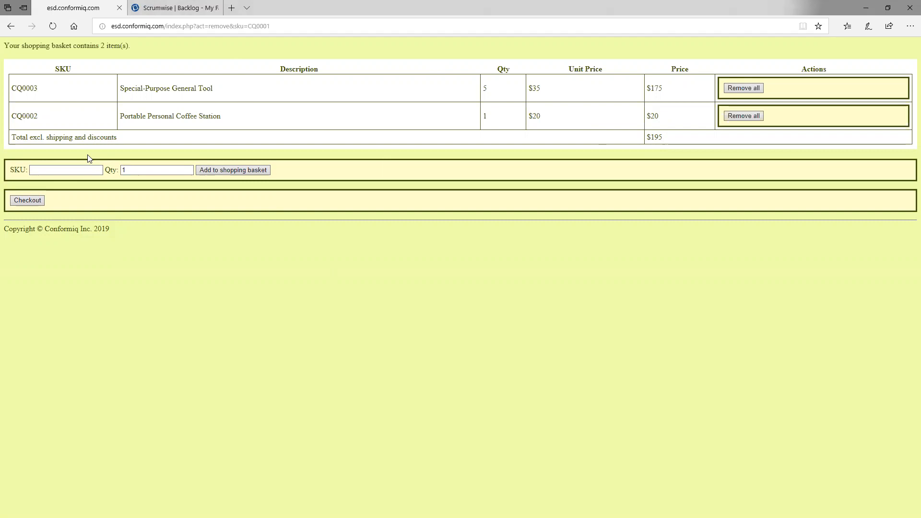
# Switch to the Scrumwise backlog and examine its nested structure by collapsing and expanding "This big thing" and "This other big thing".
pyautogui.click(169, 6)
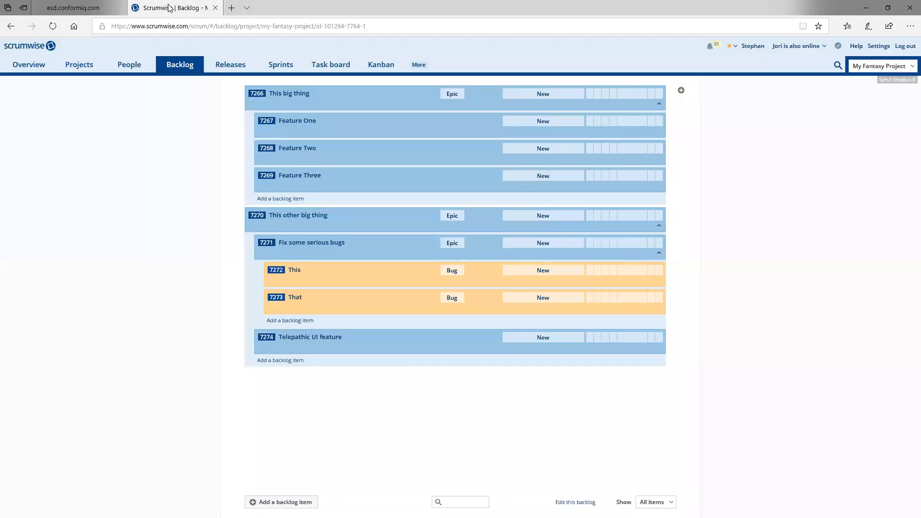
pyautogui.click(659, 104)
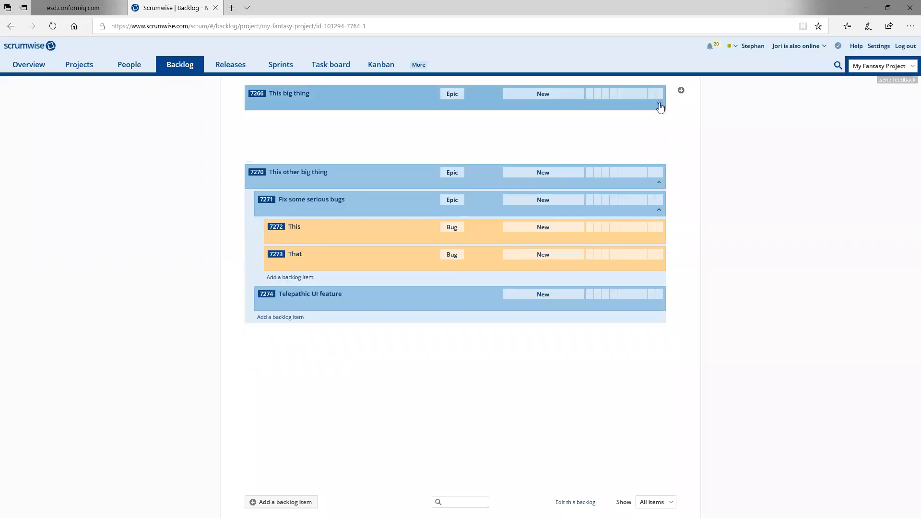
pyautogui.click(660, 159)
pyautogui.click(659, 131)
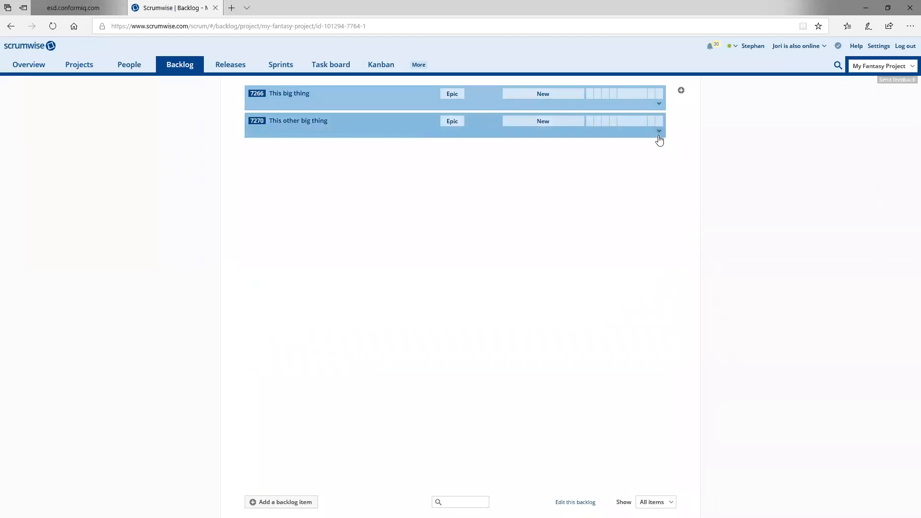
pyautogui.click(659, 132)
pyautogui.click(659, 159)
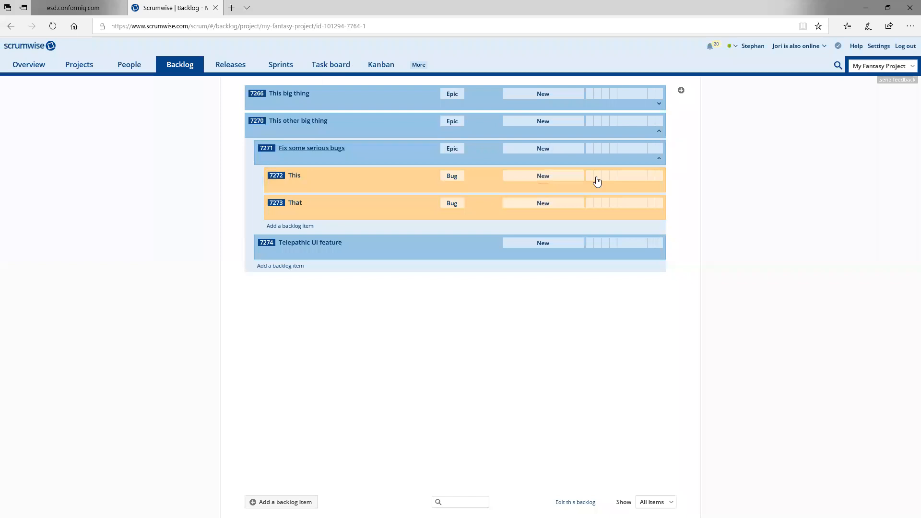
pyautogui.click(661, 135)
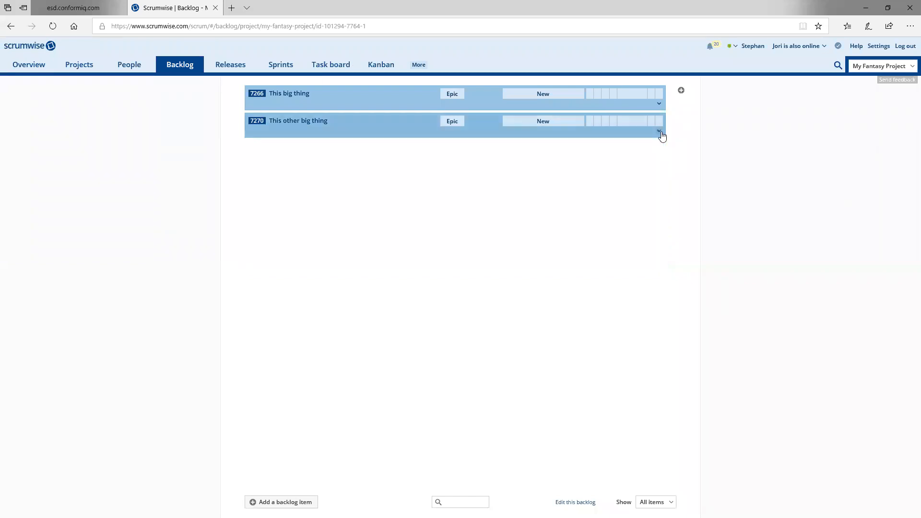
pyautogui.click(661, 133)
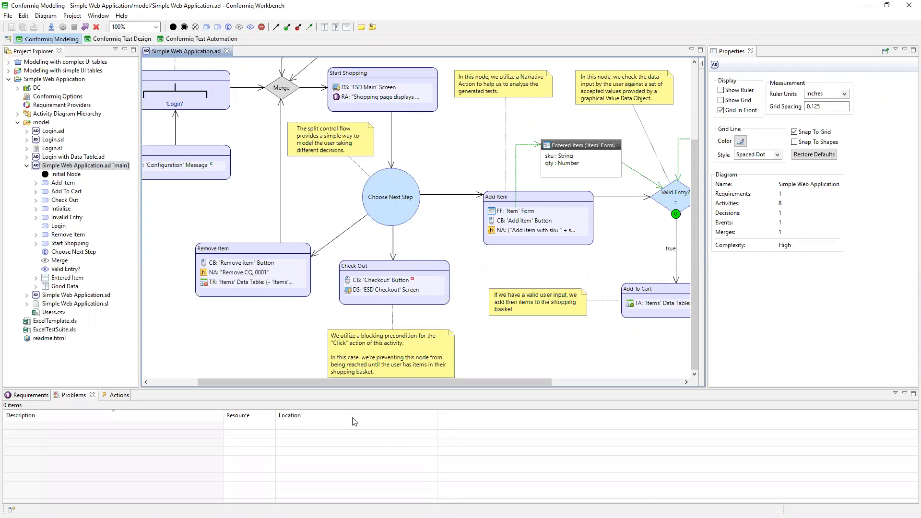
# Inspect the properties of the 'ESD Main' screen display action in Start Shopping, including its 'Shopping cart' UI table entry.
pyautogui.hscroll(-4, 365, 383)
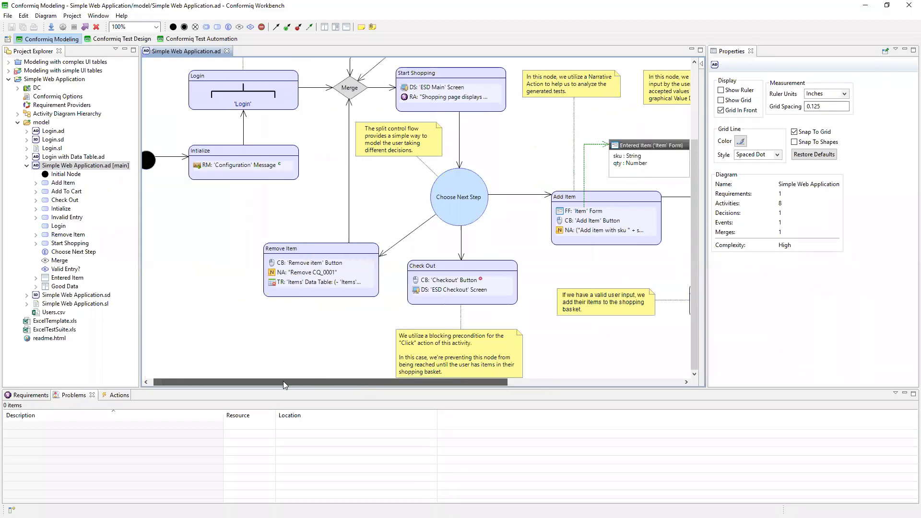
pyautogui.moveTo(361, 384); pyautogui.dragTo(221, 377)
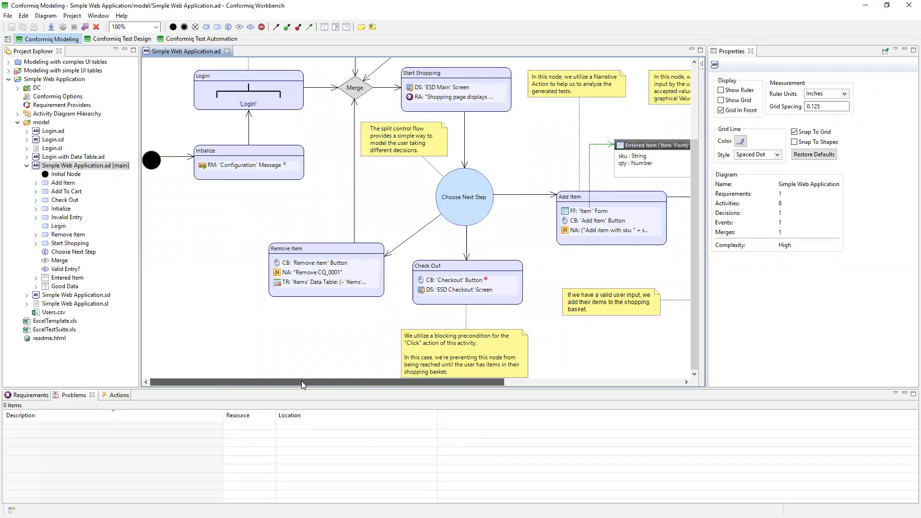
pyautogui.moveTo(302, 382); pyautogui.dragTo(324, 382)
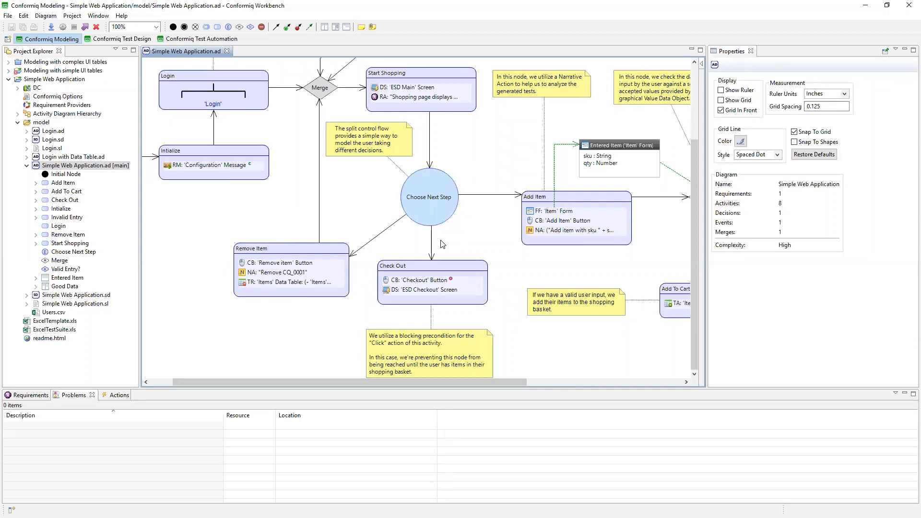
pyautogui.click(411, 89)
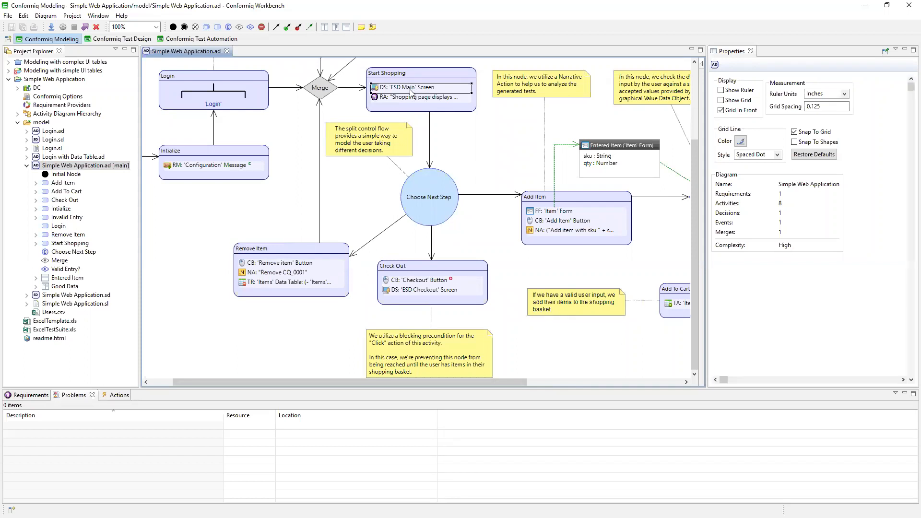
pyautogui.click(811, 165)
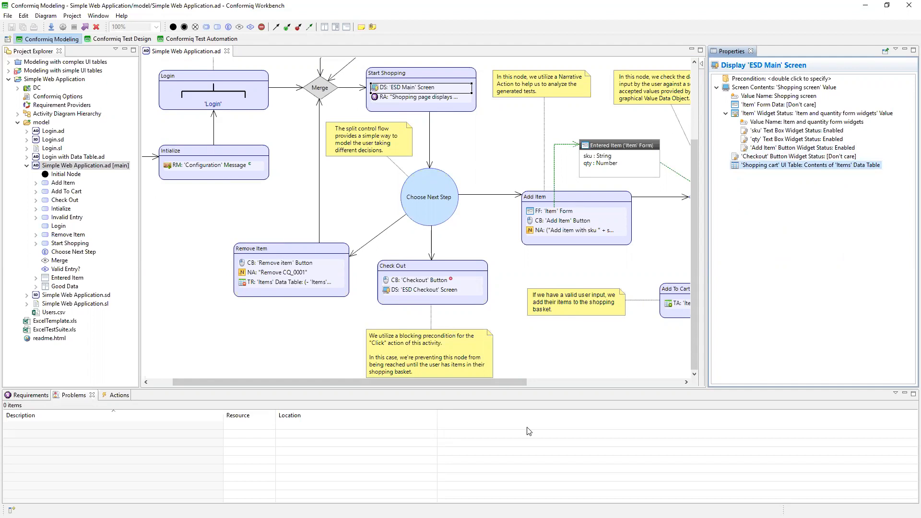
# Inspect the 'Items' data table action in Add To Cart and the 'Remove item' button action in Remove Item.
pyautogui.hscroll(3, 508, 379)
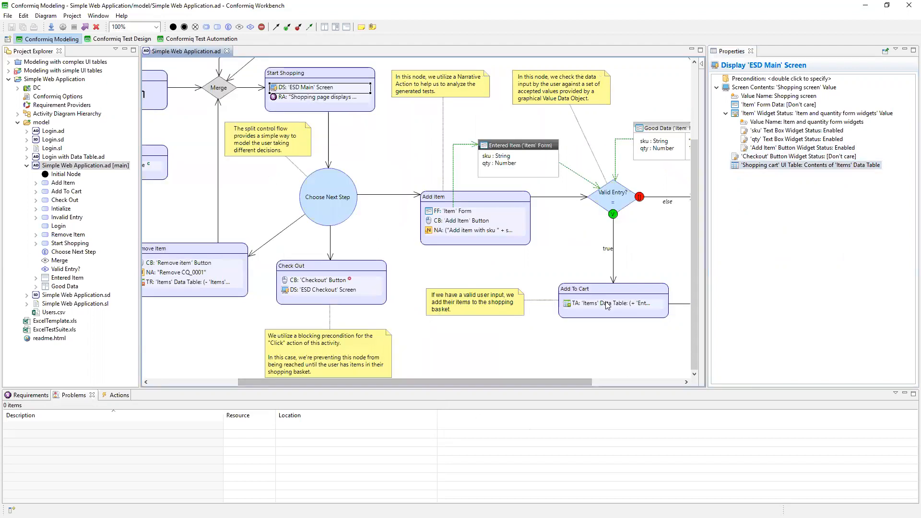
pyautogui.click(608, 303)
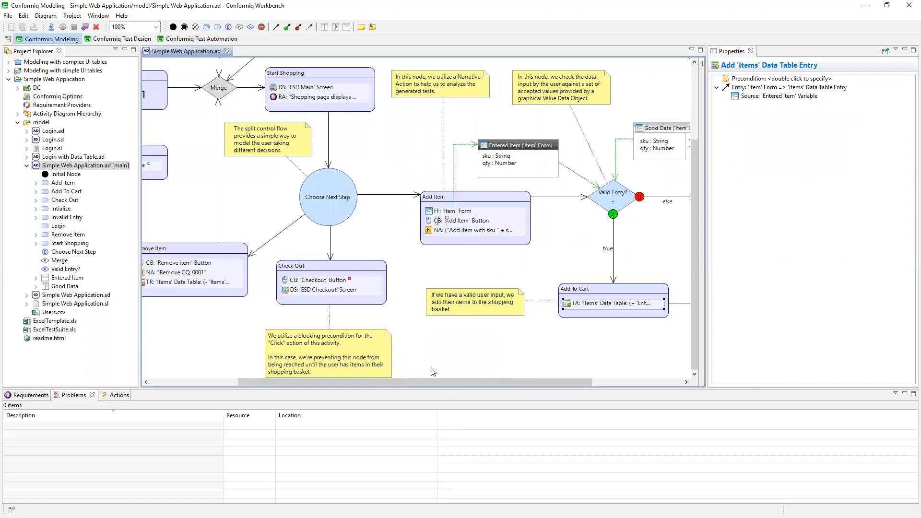
pyautogui.moveTo(349, 377); pyautogui.dragTo(312, 379)
pyautogui.click(262, 268)
pyautogui.click(262, 265)
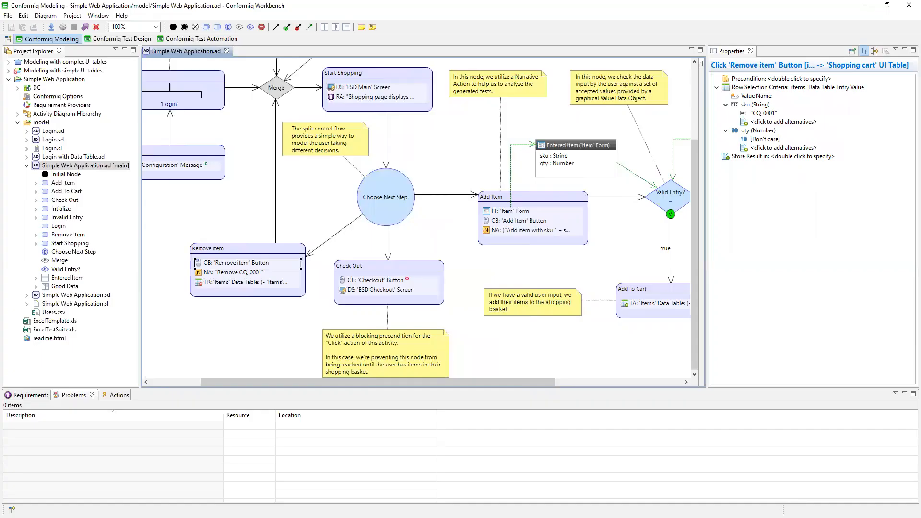
# Open Simple Web Application.sd from the "Modeling with simple UI tables" project and close the Simple Web Application.ad diagram.
pyautogui.click(8, 80)
pyautogui.click(9, 71)
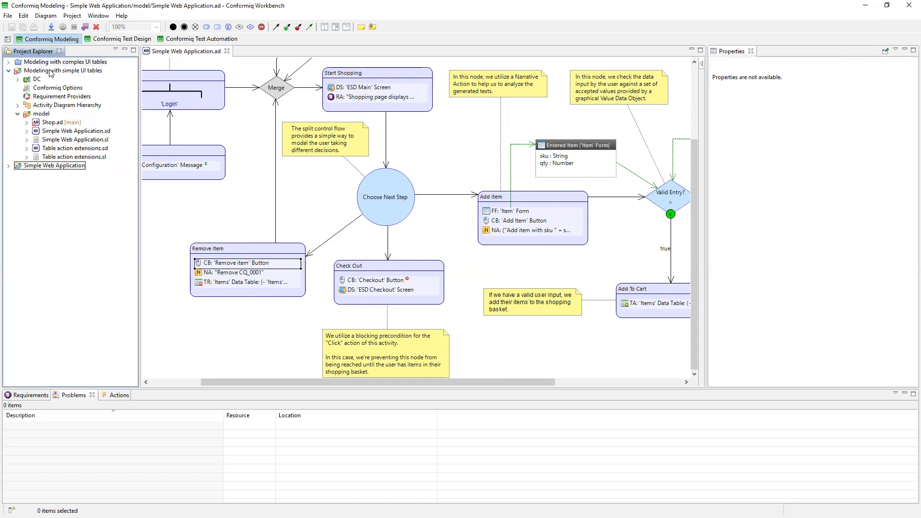
pyautogui.click(48, 71)
pyautogui.doubleClick(54, 131)
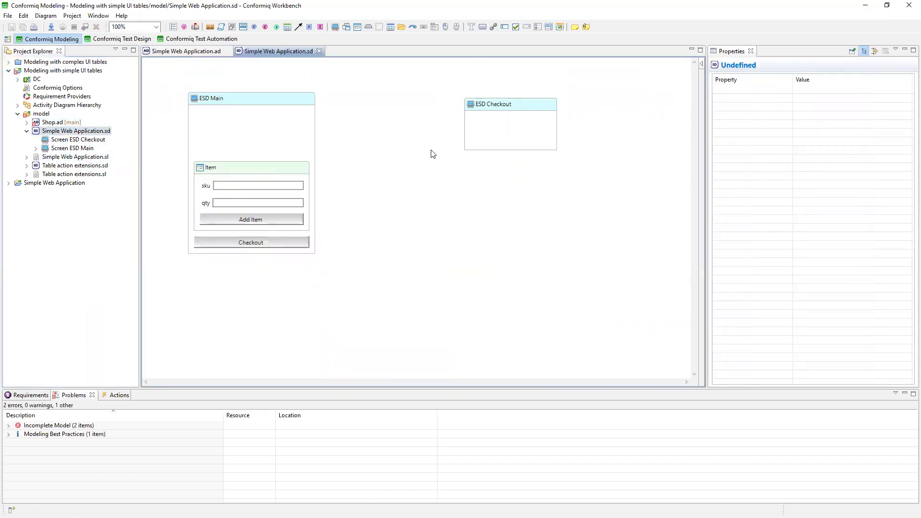
pyautogui.click(229, 51)
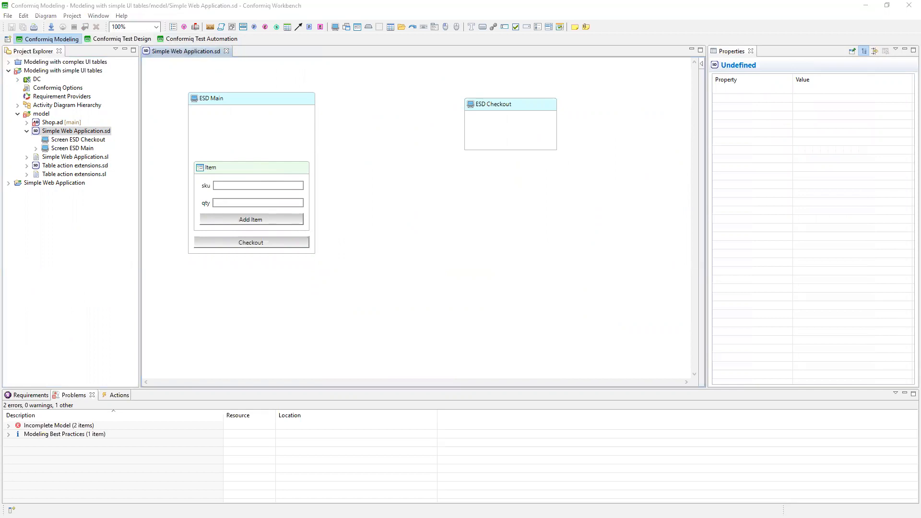
# Switch to the browser to review the web shop's basket table, and return to Conformiq Workbench.
pyautogui.hotkey('alt', 'Tab')
pyautogui.click(66, 5)
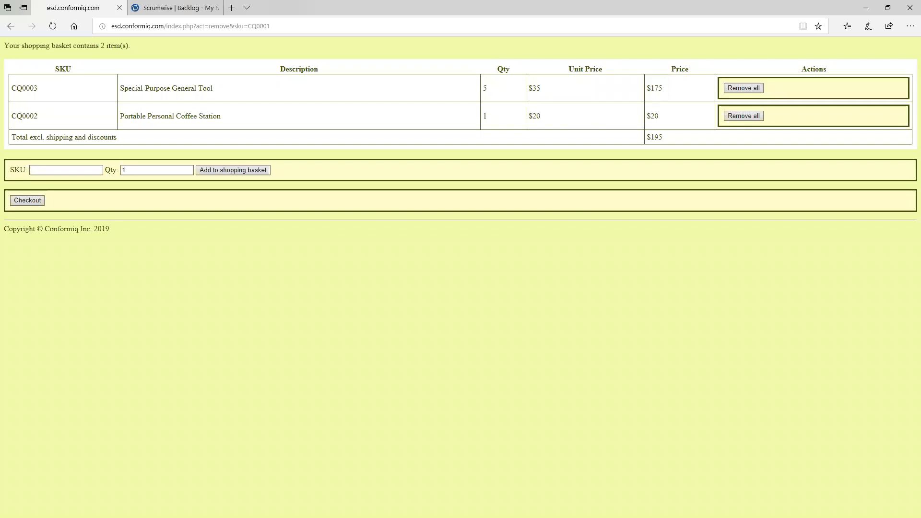
pyautogui.hotkey('alt', 'Tab')
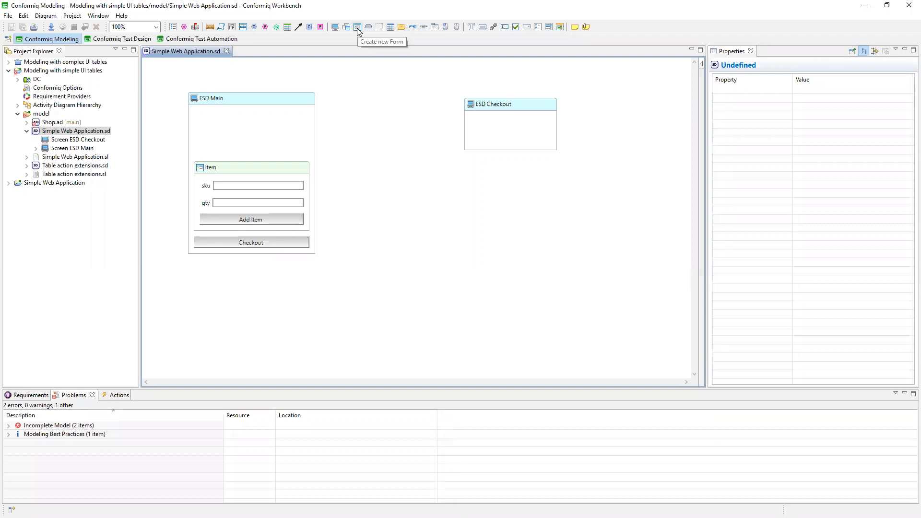
# Add a UI table to the ESD Main screen above the Item form and size it to the form's width.
pyautogui.click(391, 27)
pyautogui.moveTo(200, 122); pyautogui.dragTo(298, 155)
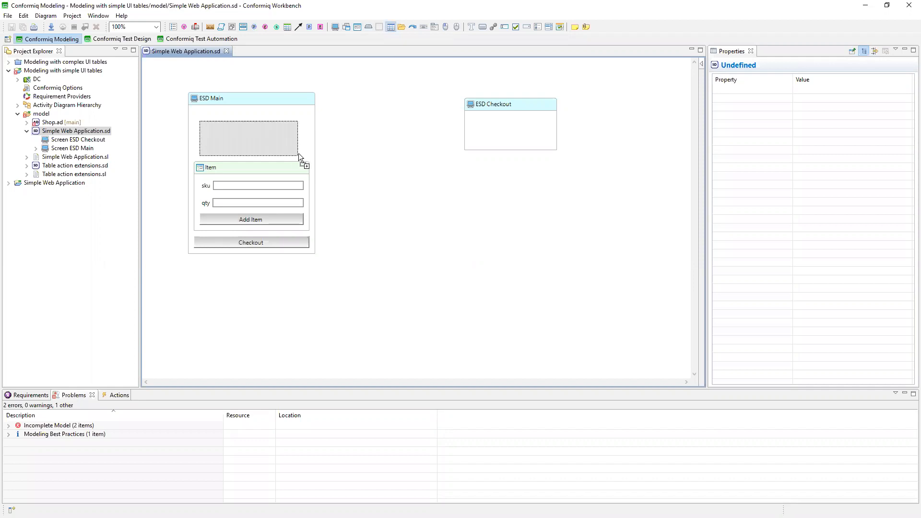
pyautogui.click(256, 124)
pyautogui.moveTo(256, 124); pyautogui.dragTo(253, 118)
pyautogui.moveTo(298, 144); pyautogui.dragTo(310, 160)
# Name the new UI table in the ESD Main screen "shopping cart".
pyautogui.click(229, 120)
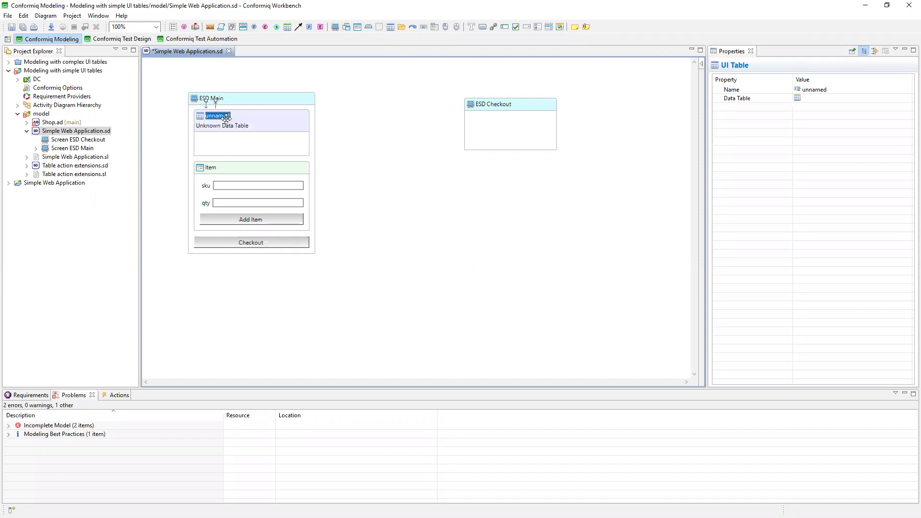
pyautogui.click(811, 89)
pyautogui.write('hopping c')
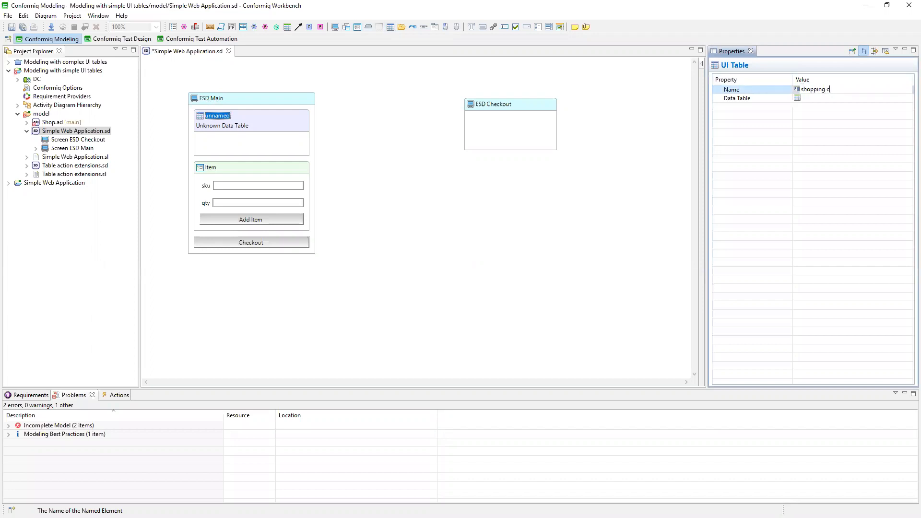
pyautogui.write('art')
pyautogui.press('Return')
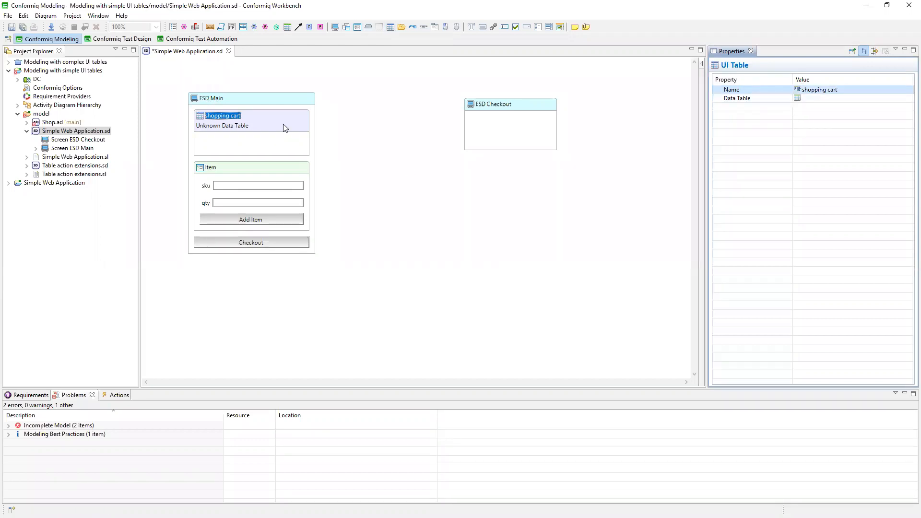
# Create a data table between the ESD Main and ESD Checkout screens, align it with the UI table and shorten it.
pyautogui.click(288, 27)
pyautogui.moveTo(344, 122)
pyautogui.mouseDown()
pyautogui.moveTo(468, 201)
pyautogui.moveTo(442, 202)
pyautogui.mouseUp()
pyautogui.moveTo(414, 129)
pyautogui.mouseDown()
pyautogui.moveTo(413, 113)
pyautogui.moveTo(407, 117)
pyautogui.mouseUp()
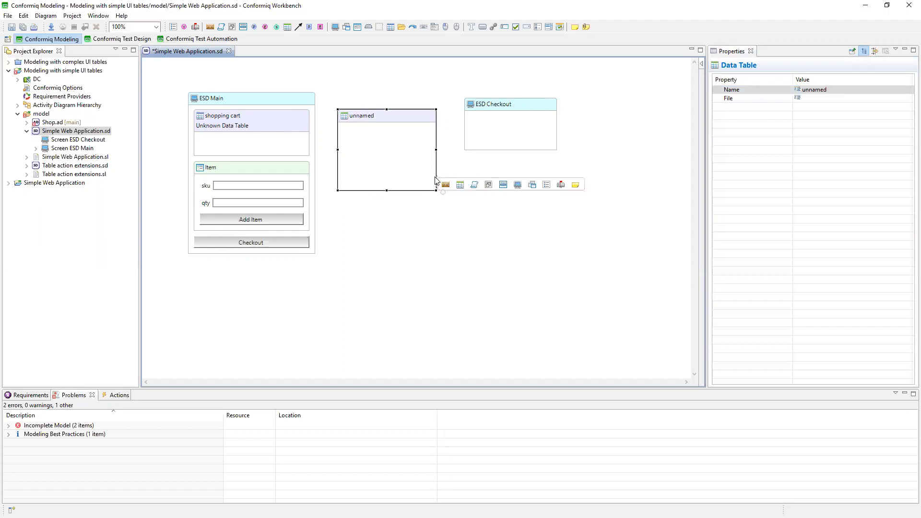
pyautogui.click(431, 187)
pyautogui.click(434, 187)
pyautogui.moveTo(436, 190); pyautogui.dragTo(433, 172)
# Name the new data table "Items".
pyautogui.click(346, 119)
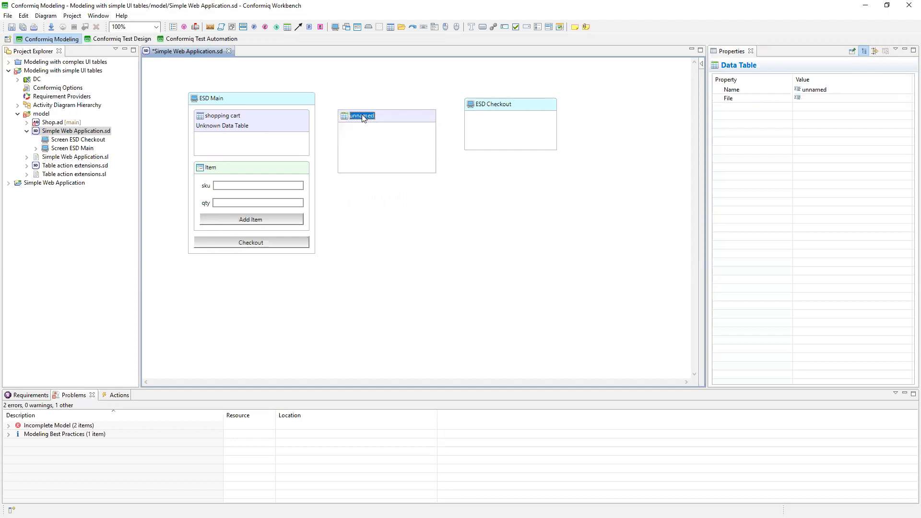
pyautogui.click(826, 91)
pyautogui.write('D')
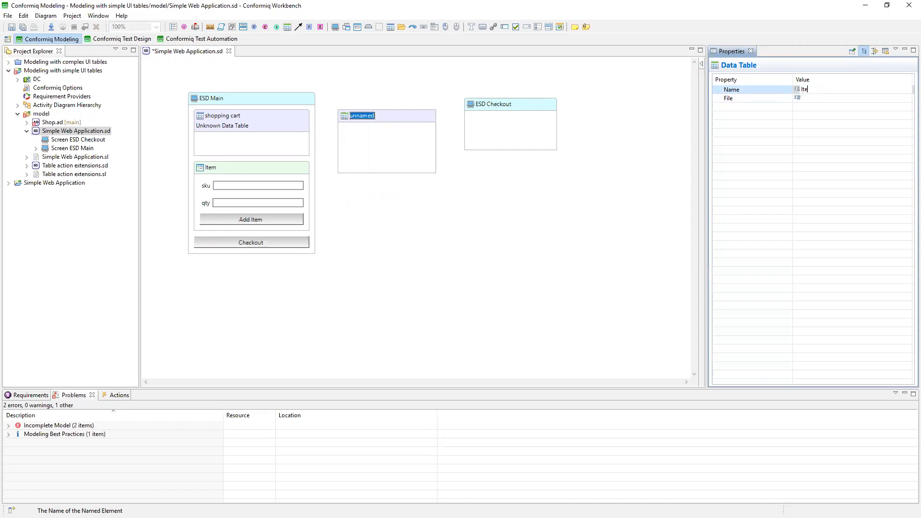
pyautogui.click(795, 178)
pyautogui.click(397, 152)
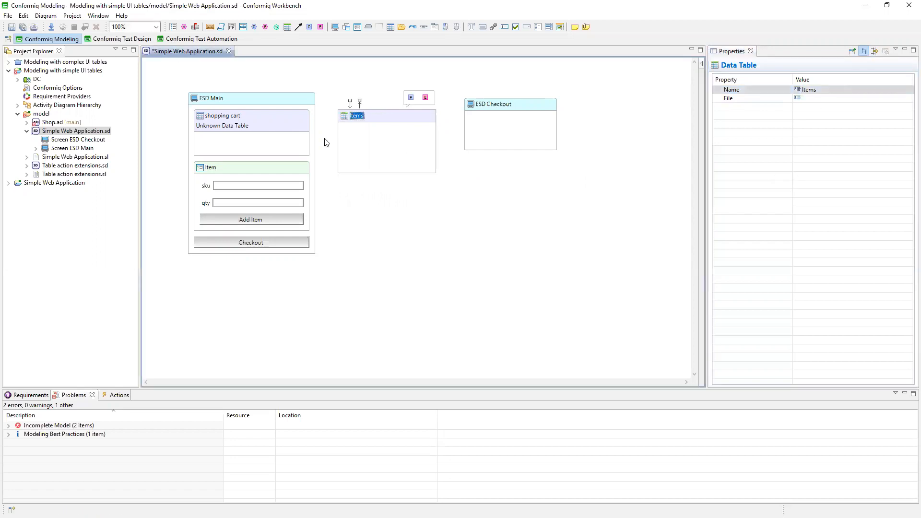
# Assign Data Table Items as the data table of the shopping cart UI table and save the diagram.
pyautogui.click(253, 131)
pyautogui.click(411, 142)
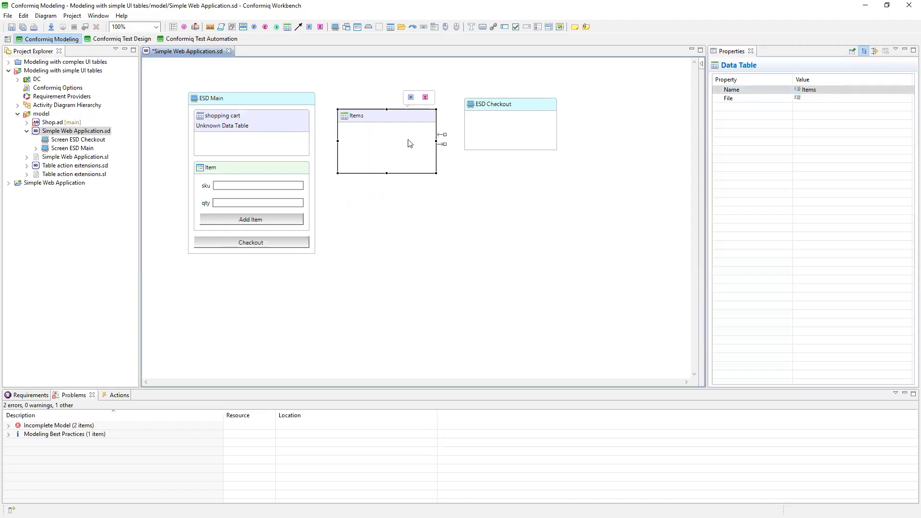
pyautogui.click(281, 123)
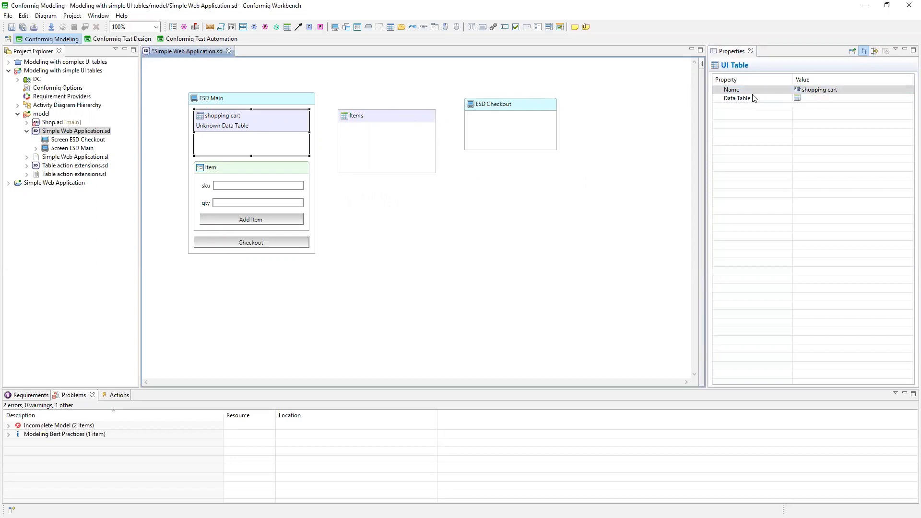
pyautogui.click(813, 98)
pyautogui.click(907, 100)
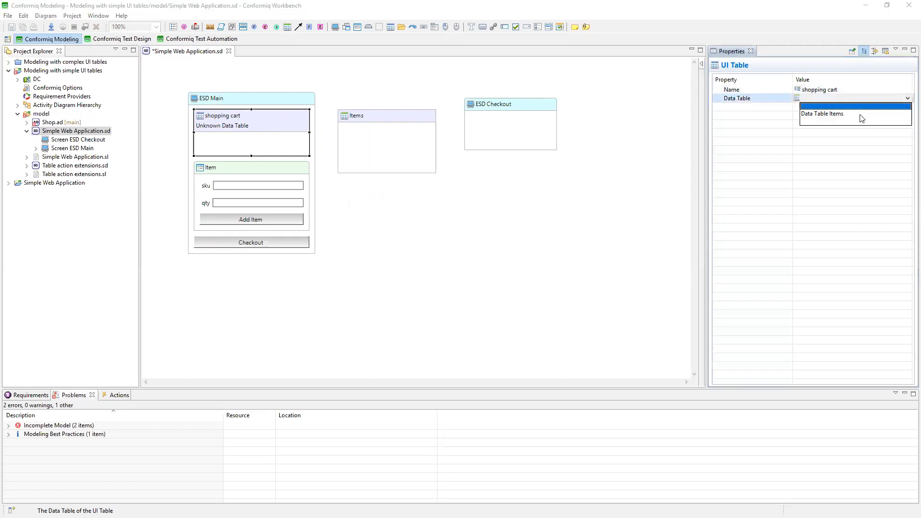
pyautogui.click(896, 123)
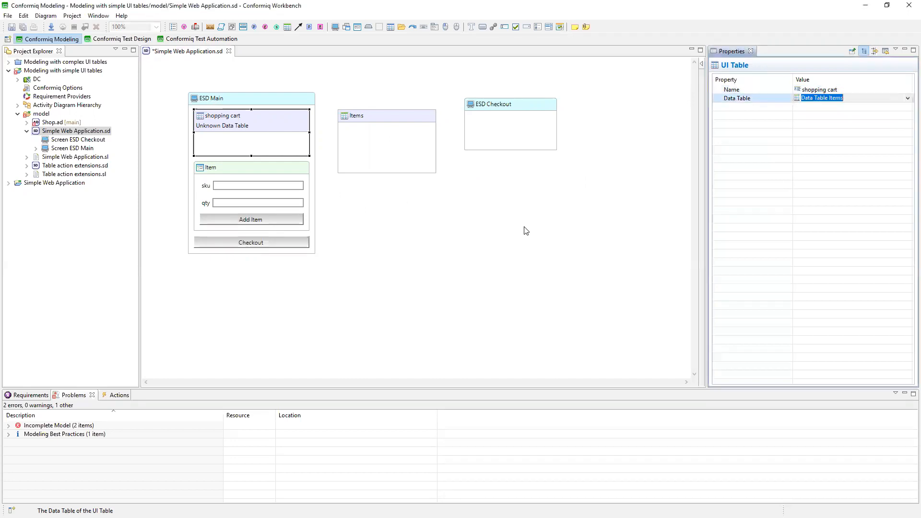
pyautogui.click(729, 230)
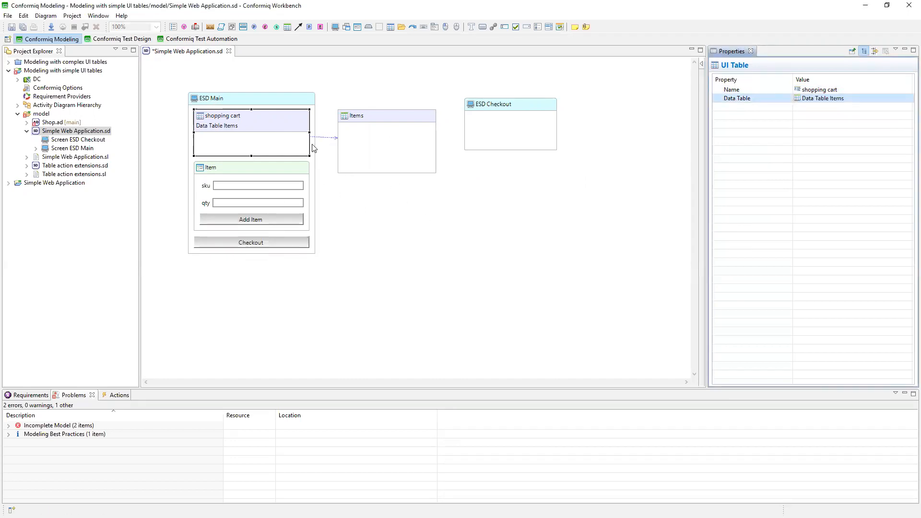
pyautogui.click(375, 121)
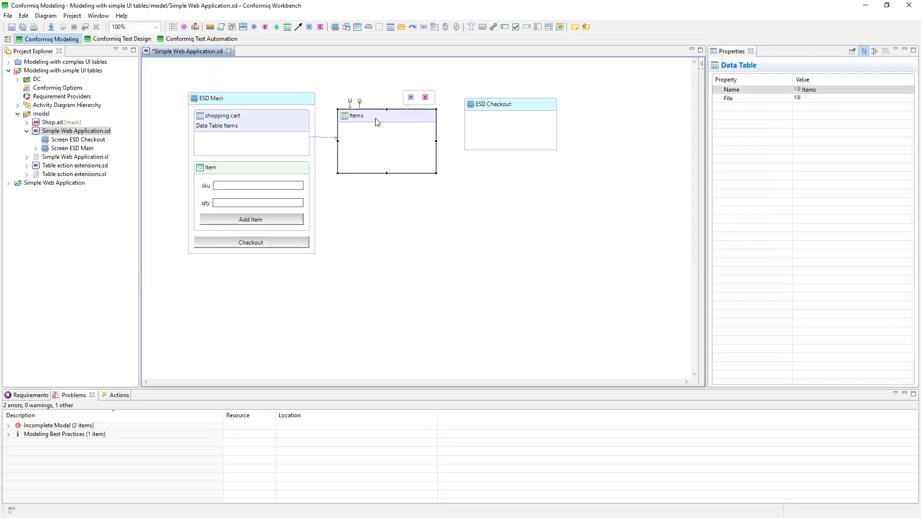
pyautogui.click(23, 28)
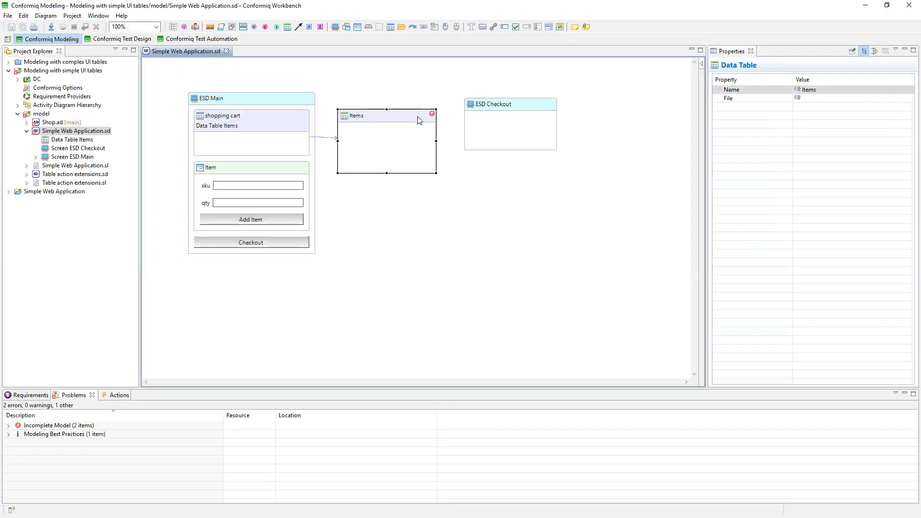
# Add a primitive cell named "sku" to the Items data table.
pyautogui.moveTo(435, 116)
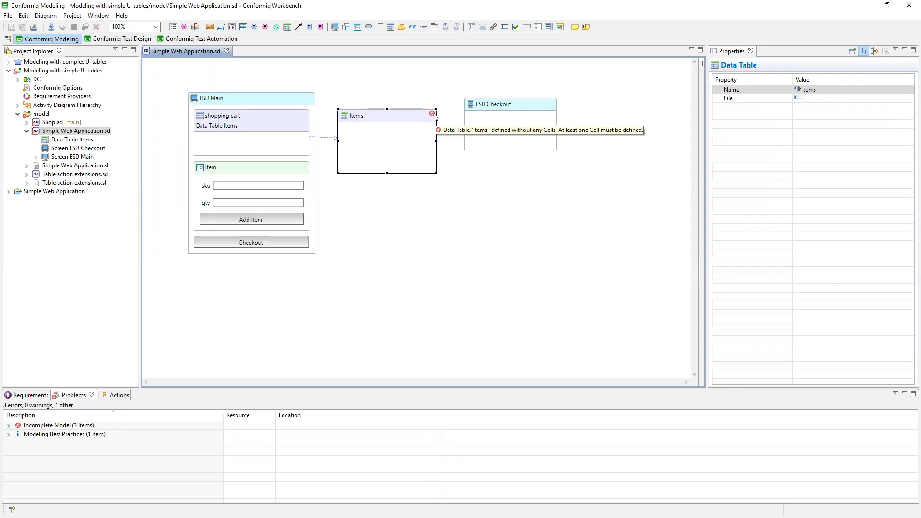
pyautogui.click(391, 150)
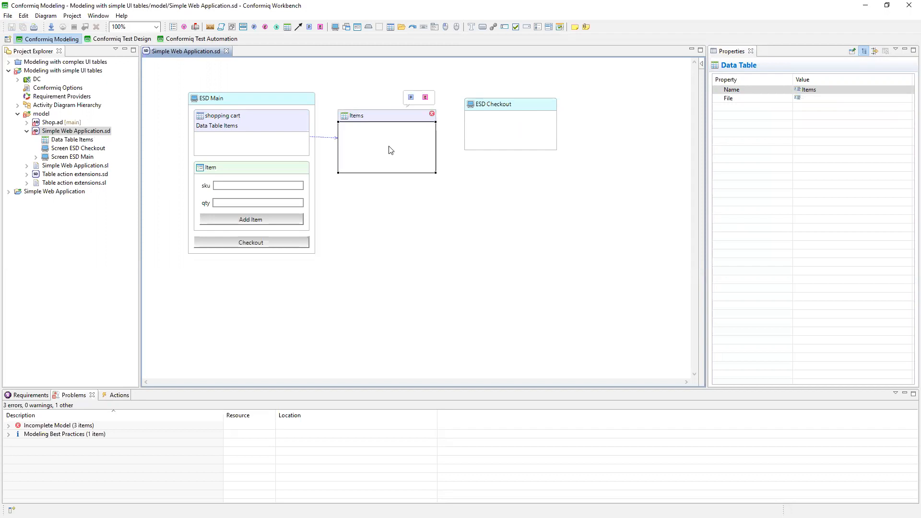
pyautogui.click(412, 97)
pyautogui.write('sku')
pyautogui.click(439, 232)
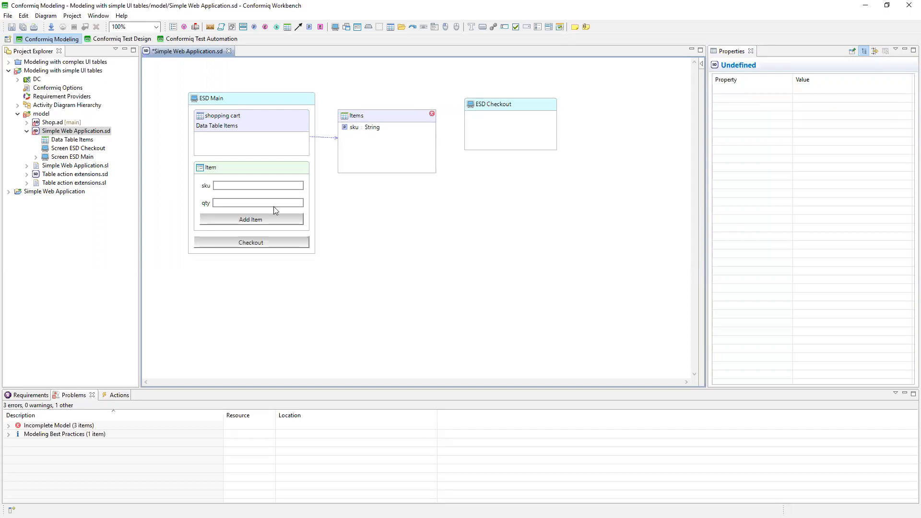
# Check the types of the sku and qty text boxes and add a second primitive cell named "quantity" to the Items data table.
pyautogui.click(239, 188)
pyautogui.click(242, 205)
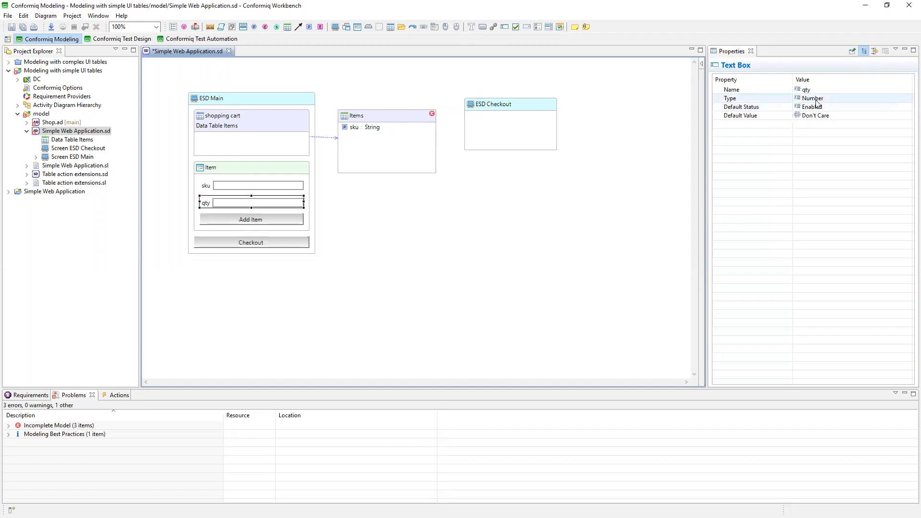
pyautogui.click(412, 158)
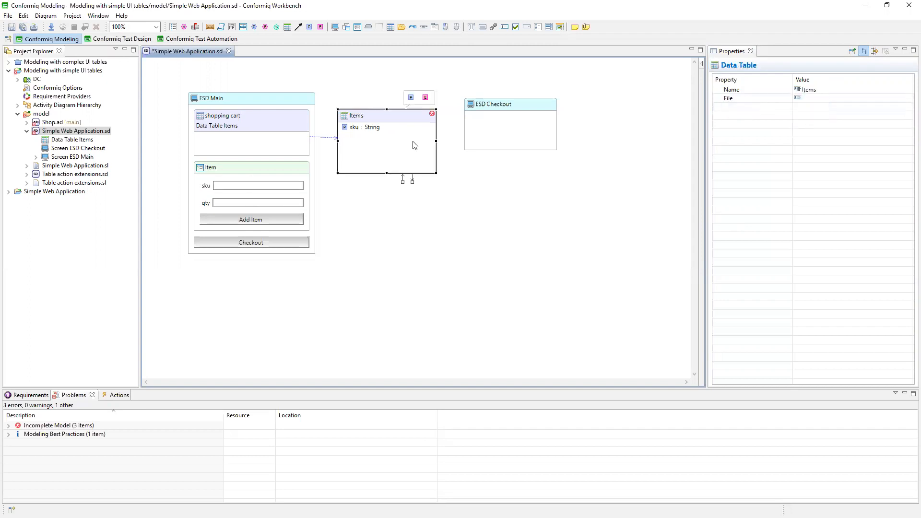
pyautogui.click(411, 98)
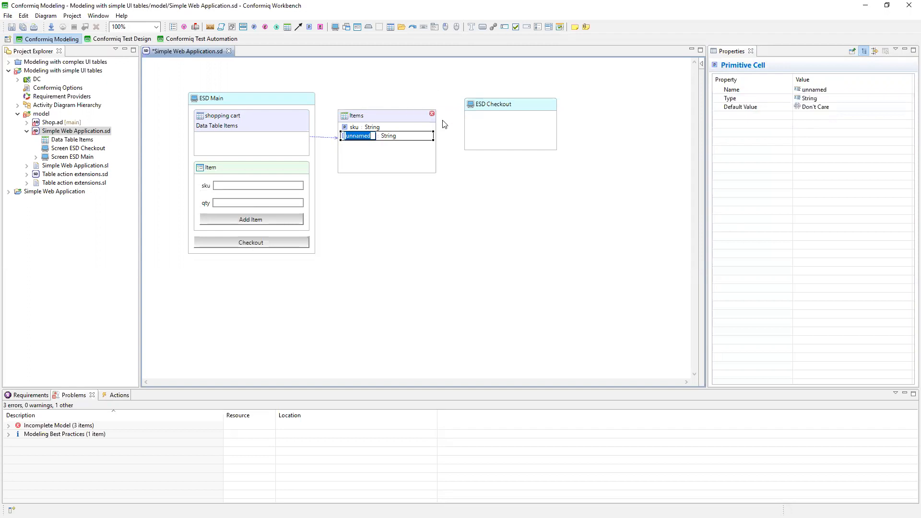
pyautogui.write('quantity')
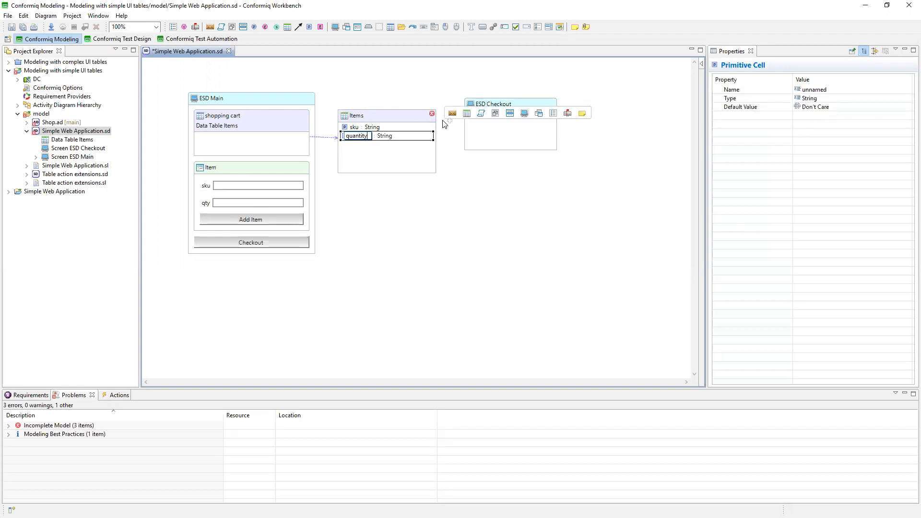
# Set the quantity cell's type to Number and save the diagram.
pyautogui.click(382, 136)
pyautogui.click(844, 98)
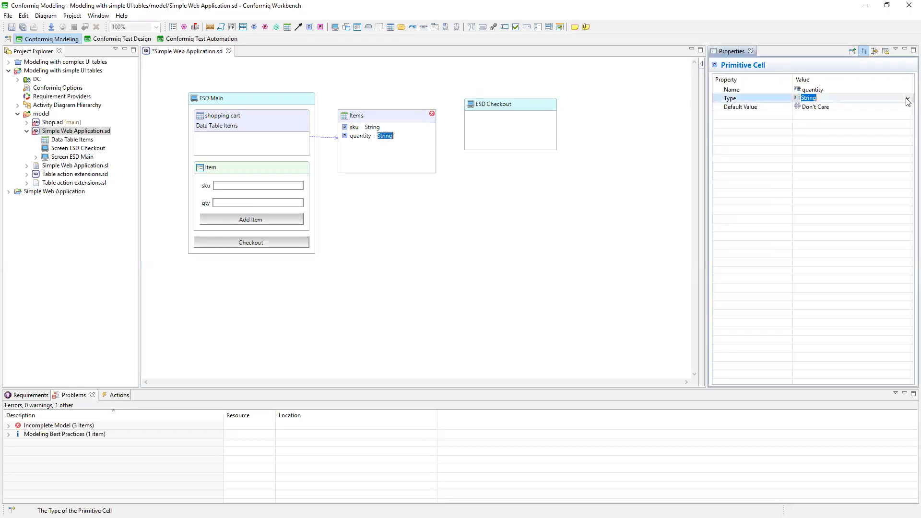
pyautogui.click(907, 99)
pyautogui.click(842, 111)
pyautogui.click(562, 225)
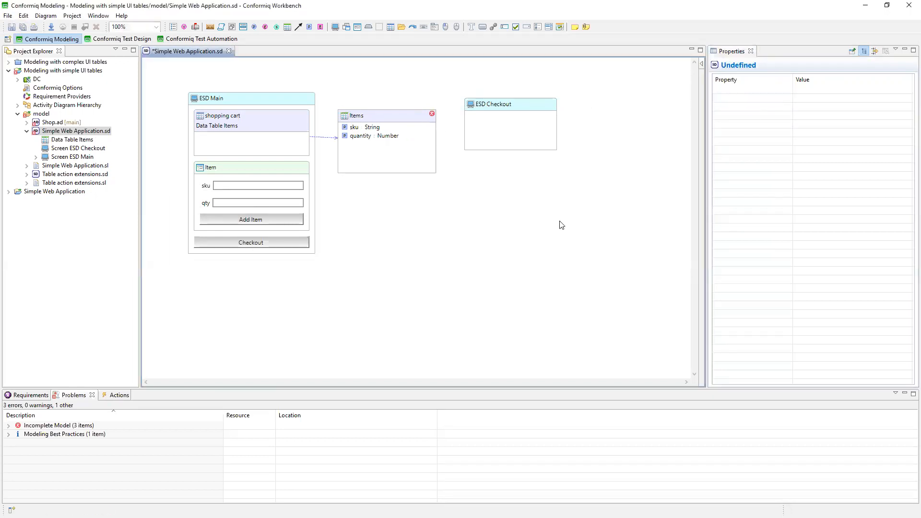
pyautogui.click(12, 27)
# Shrink the Items data table to fit its two cells and save the diagram.
pyautogui.click(433, 170)
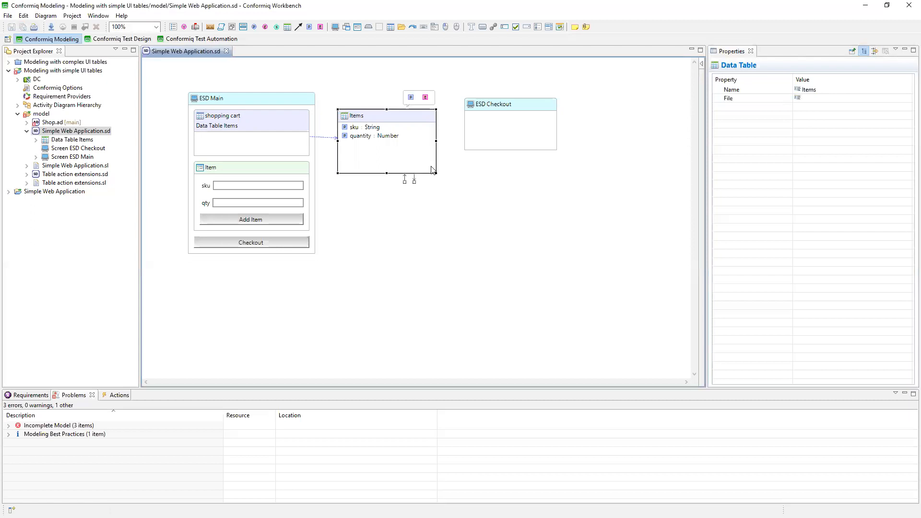
pyautogui.moveTo(434, 172)
pyautogui.mouseDown()
pyautogui.moveTo(436, 151)
pyautogui.moveTo(419, 145)
pyautogui.mouseUp()
pyautogui.click(441, 182)
pyautogui.click(9, 27)
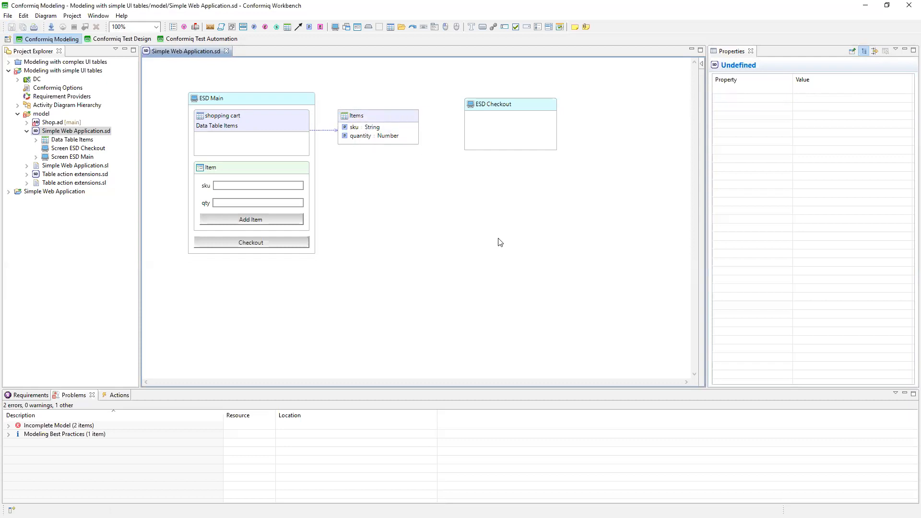
# Examine the Items cells' properties, the Incomplete Model problems and the user entry actions offered for the shopping cart UI table.
pyautogui.click(350, 128)
pyautogui.click(360, 136)
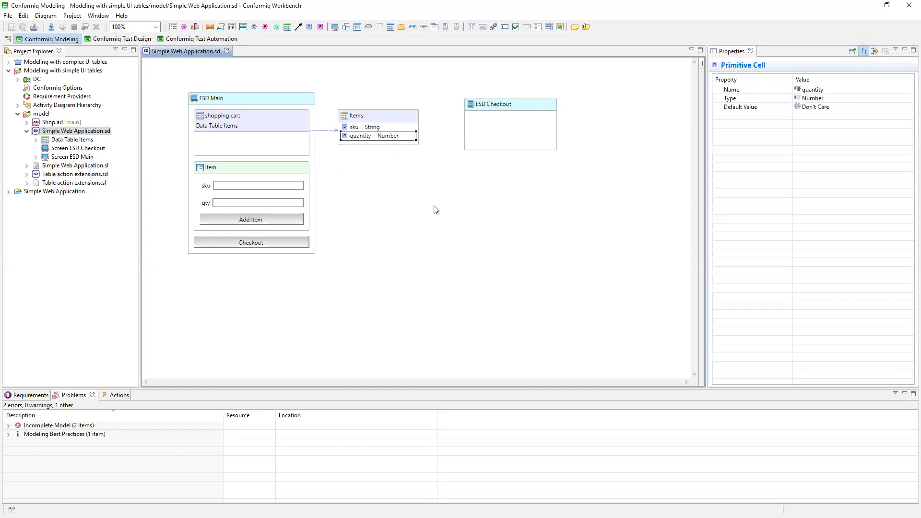
pyautogui.moveTo(436, 210)
pyautogui.click(9, 426)
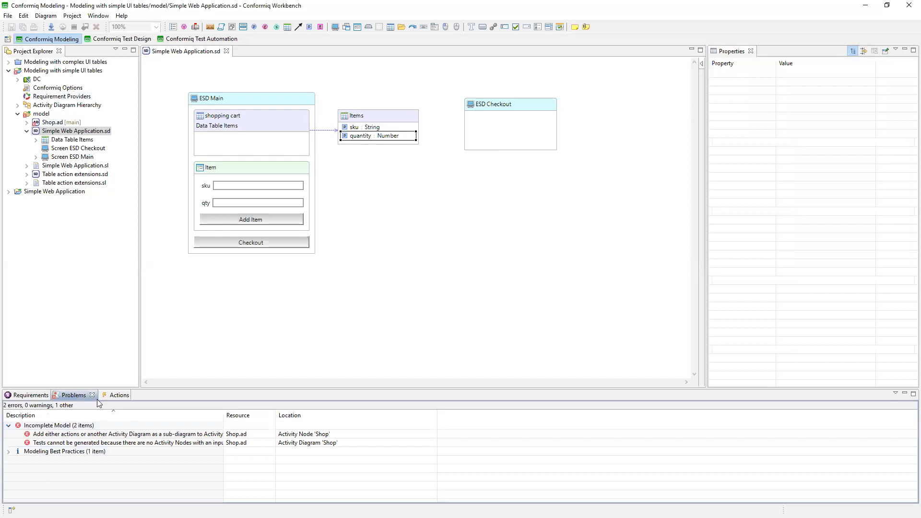
pyautogui.click(117, 396)
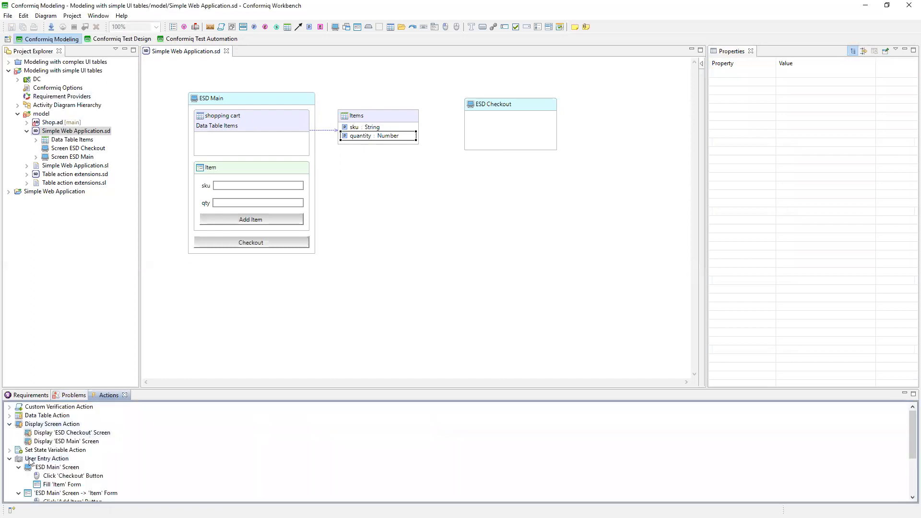
pyautogui.scroll(-2, 30, 461)
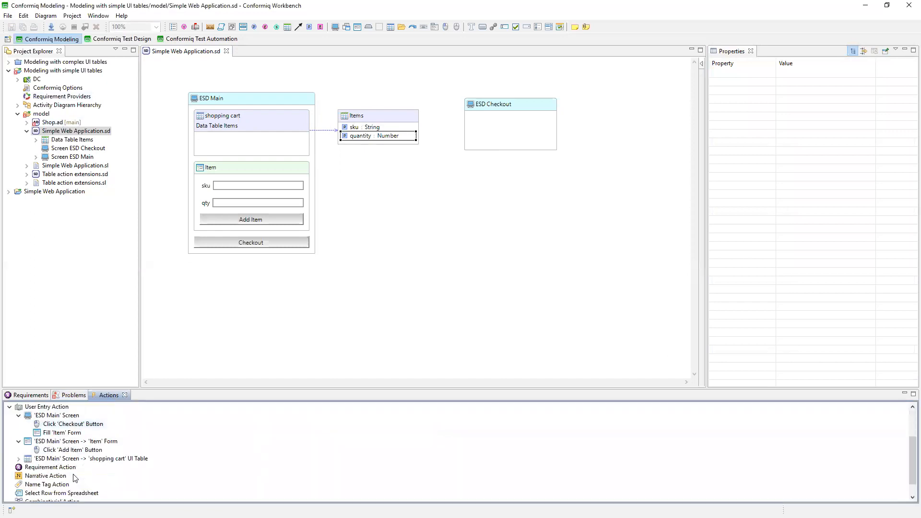
pyautogui.click(19, 459)
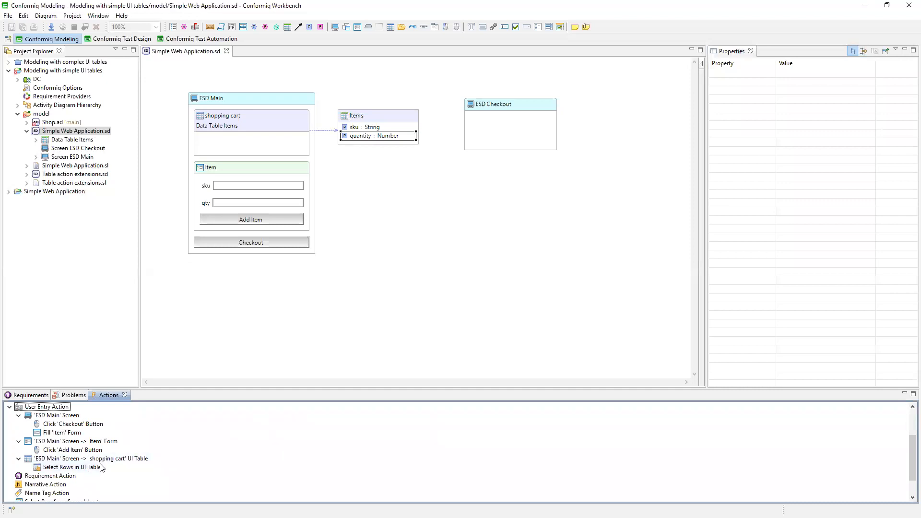
pyautogui.scroll(2, 168, 440)
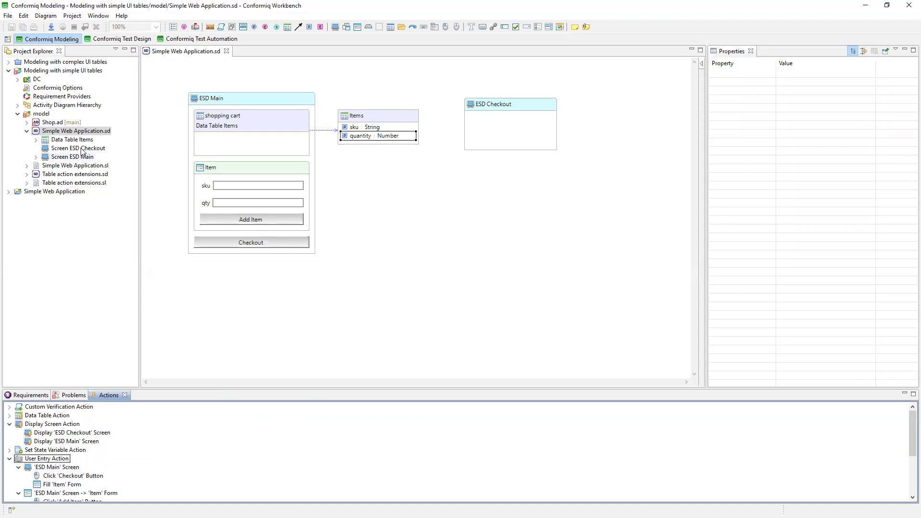
# Open Shop.ad and add Fill 'Item' Form, Click 'Add Item' Button and Display 'ESD Main' Screen actions to the Shop activity.
pyautogui.doubleClick(54, 123)
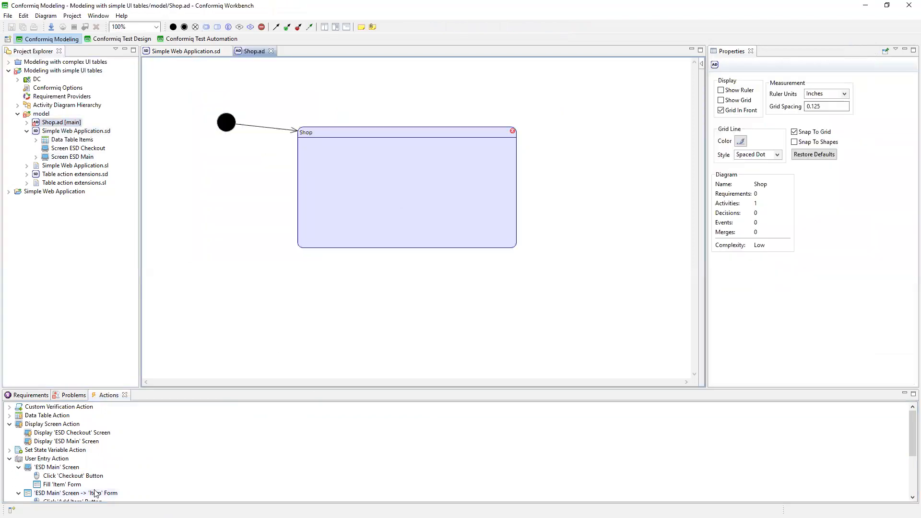
pyautogui.scroll(-1, 95, 493)
pyautogui.moveTo(67, 460); pyautogui.dragTo(413, 164)
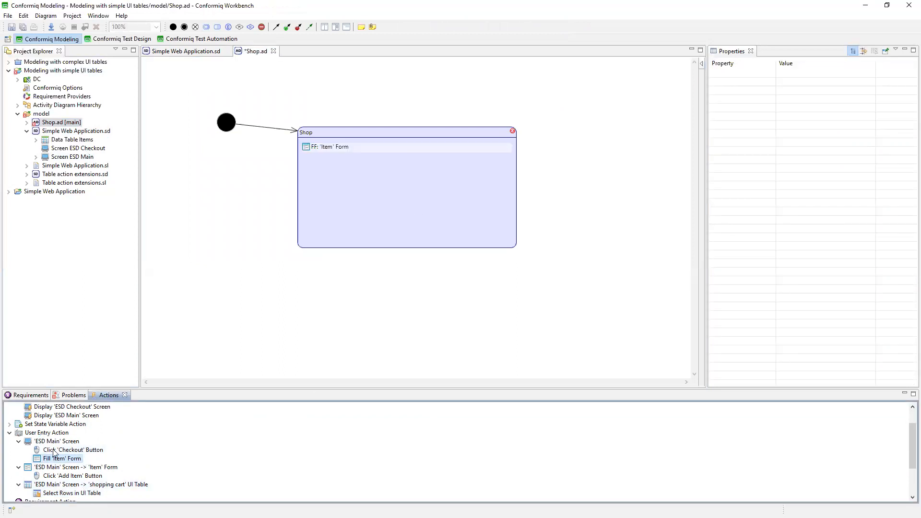
pyautogui.moveTo(69, 476); pyautogui.dragTo(377, 197)
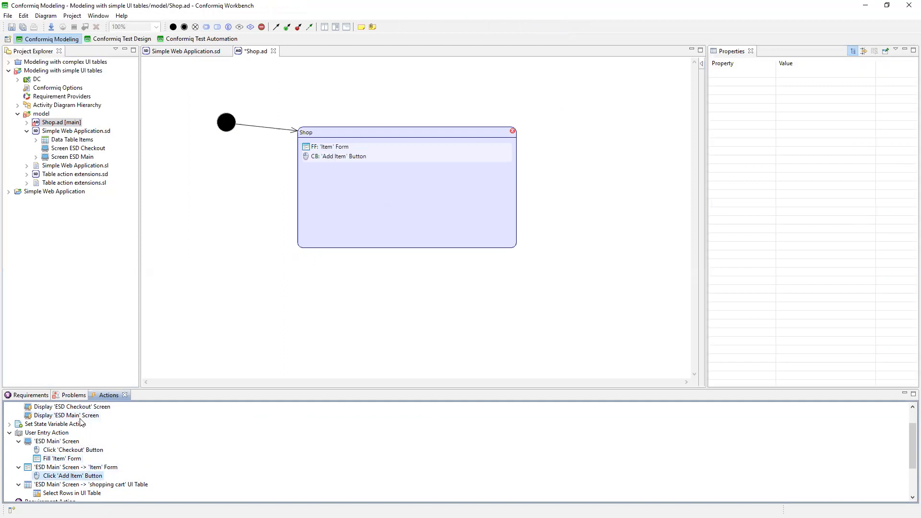
pyautogui.scroll(1, 80, 422)
pyautogui.moveTo(67, 441); pyautogui.dragTo(402, 184)
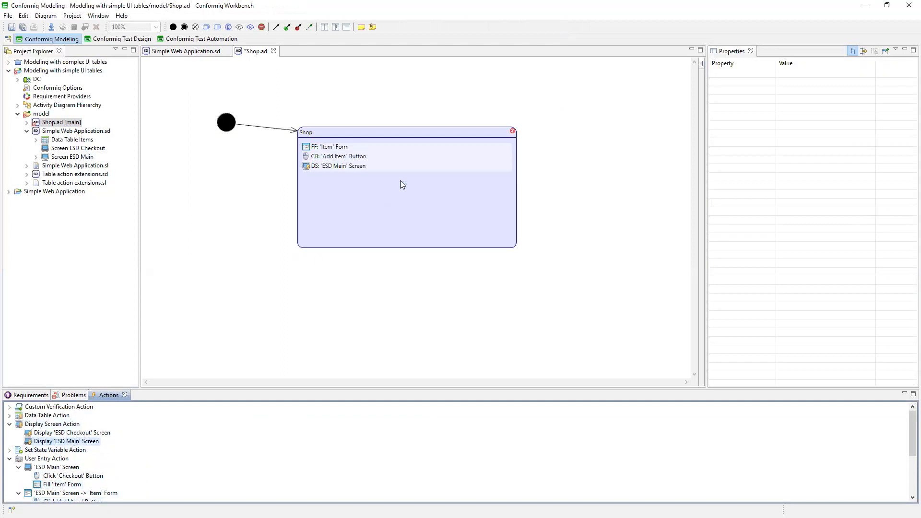
# Set the input constraint of the Fill 'Item' Form action to a new 'Item' Form value.
pyautogui.click(363, 167)
pyautogui.click(349, 145)
pyautogui.doubleClick(804, 87)
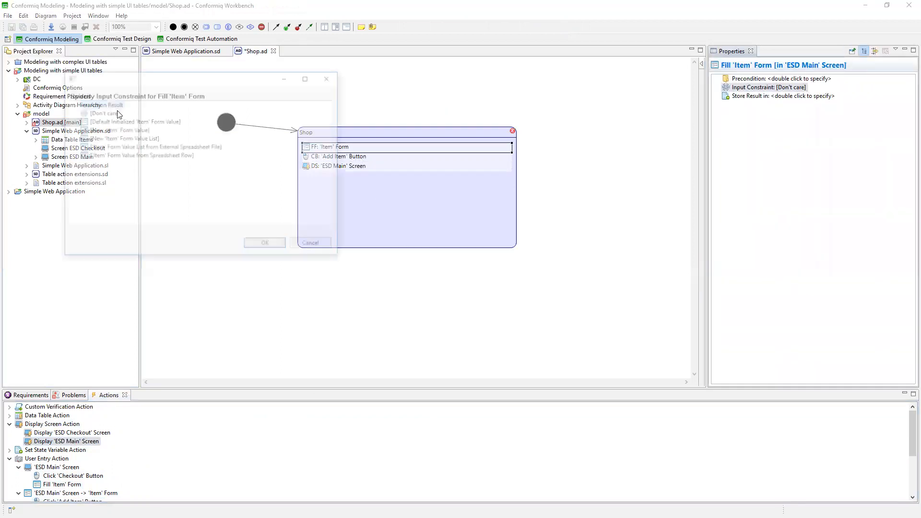
pyautogui.doubleClick(125, 121)
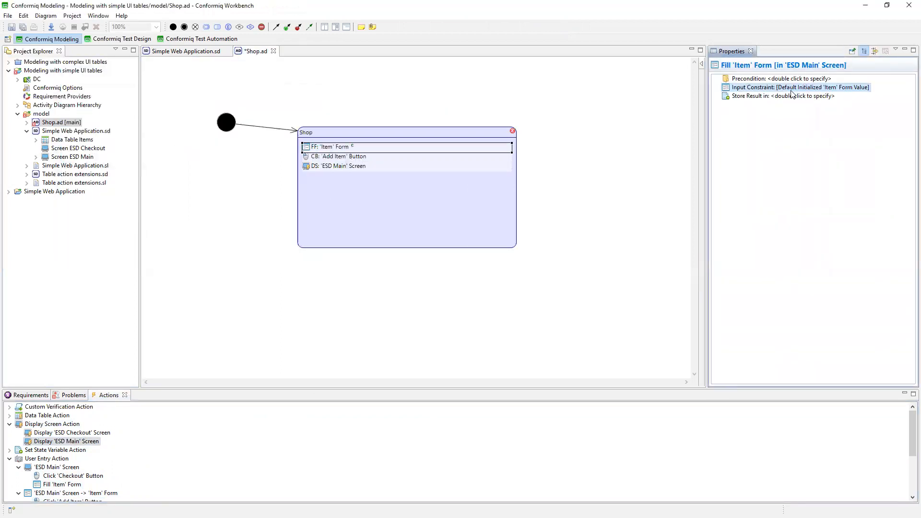
pyautogui.doubleClick(757, 88)
pyautogui.doubleClick(115, 129)
# Enter "CQ0001" as the sku and 10 as the qty in the Item form value.
pyautogui.click(764, 113)
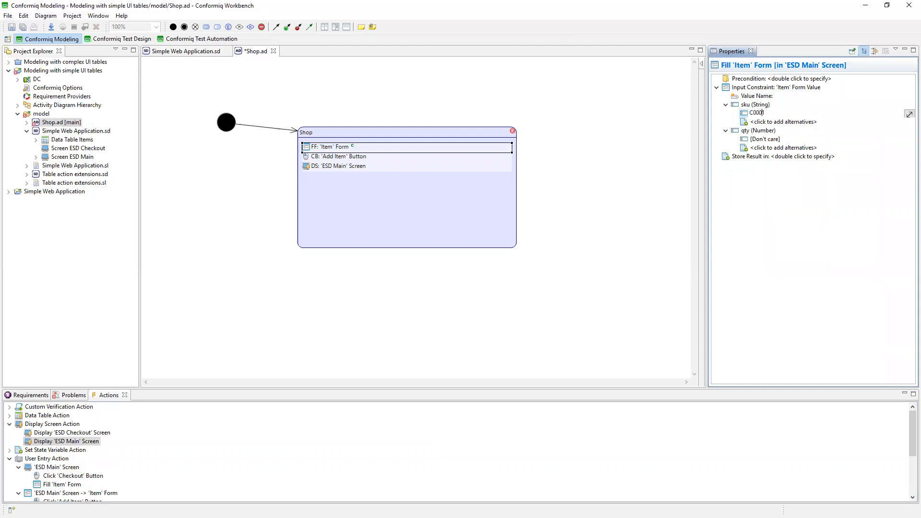
pyautogui.click(770, 140)
pyautogui.click(771, 140)
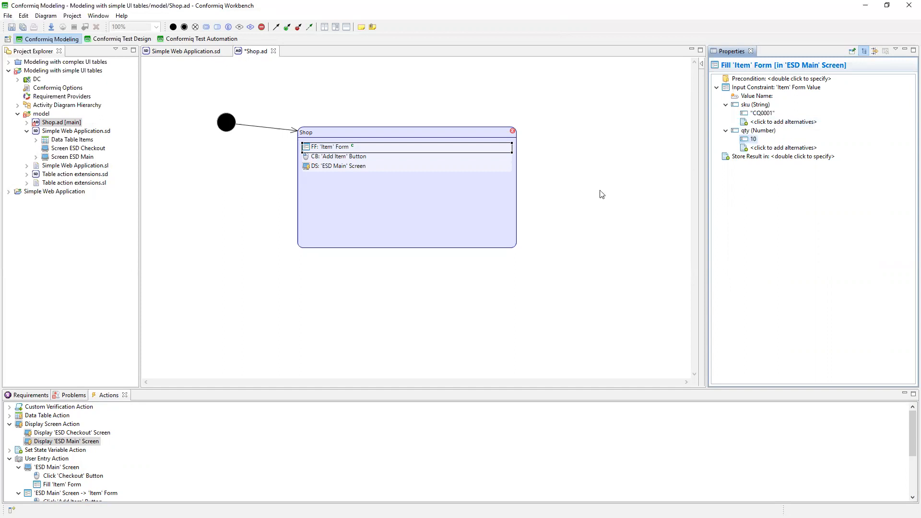
# Set the screen contents of the Display 'ESD Main' Screen action to a new 'ESD Main' Screen value.
pyautogui.click(354, 159)
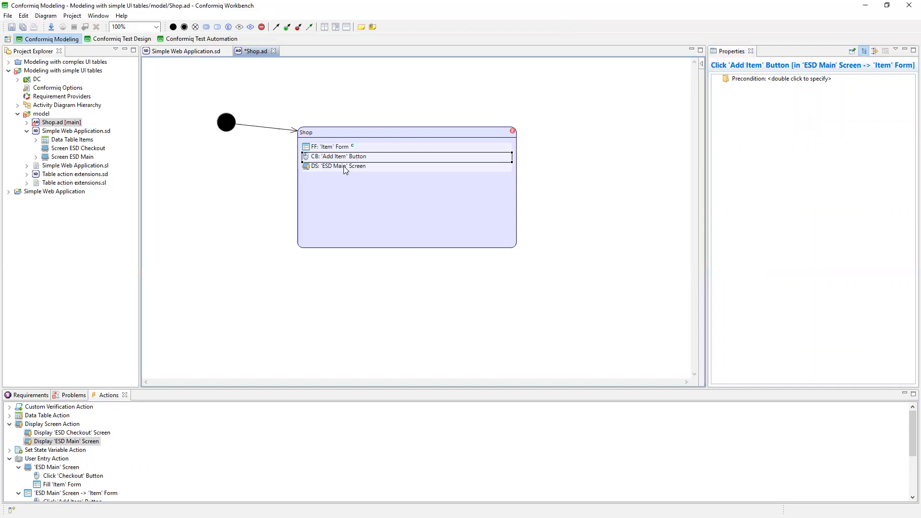
pyautogui.click(344, 167)
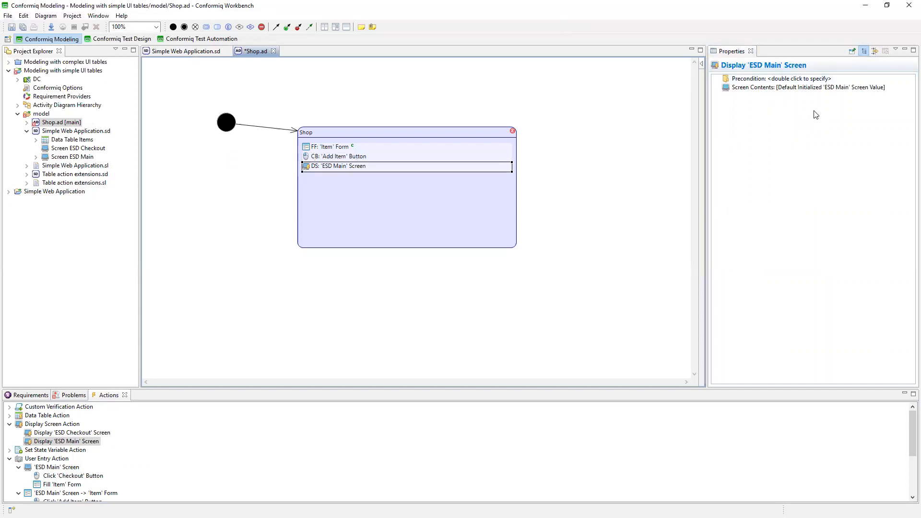
pyautogui.doubleClick(819, 89)
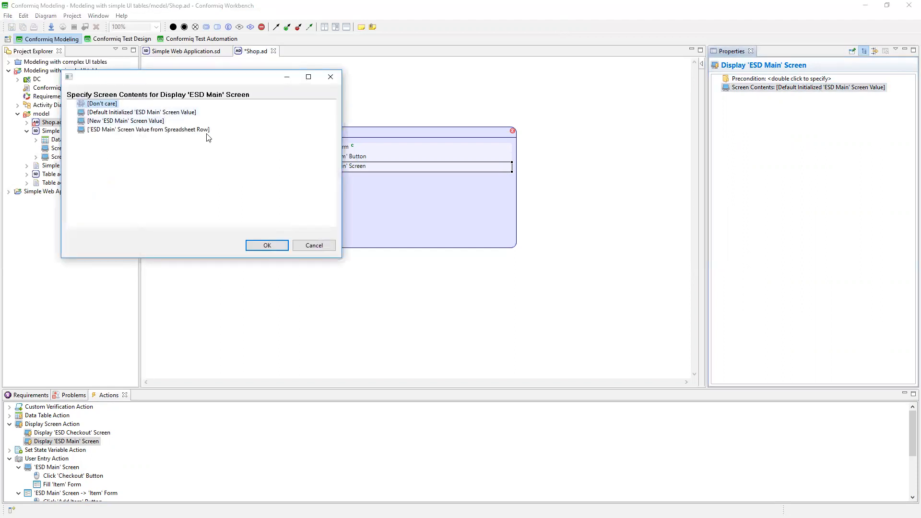
pyautogui.click(154, 124)
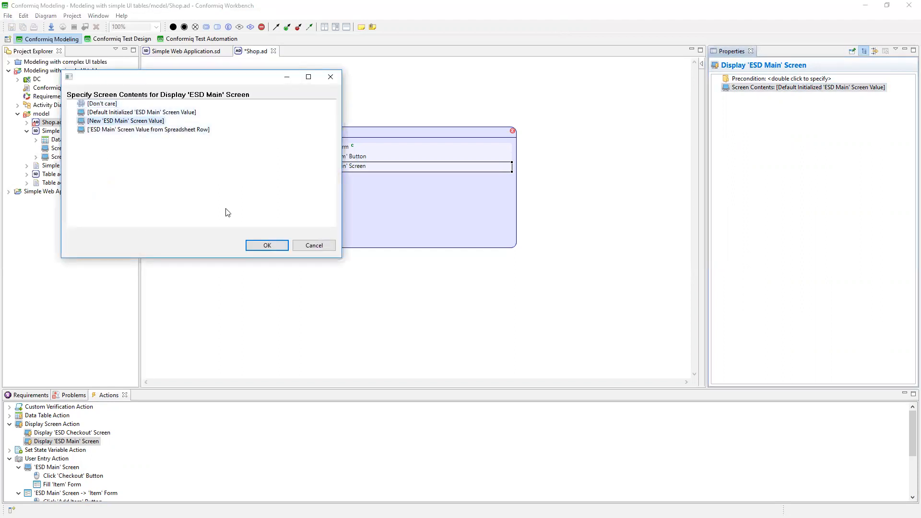
pyautogui.click(266, 246)
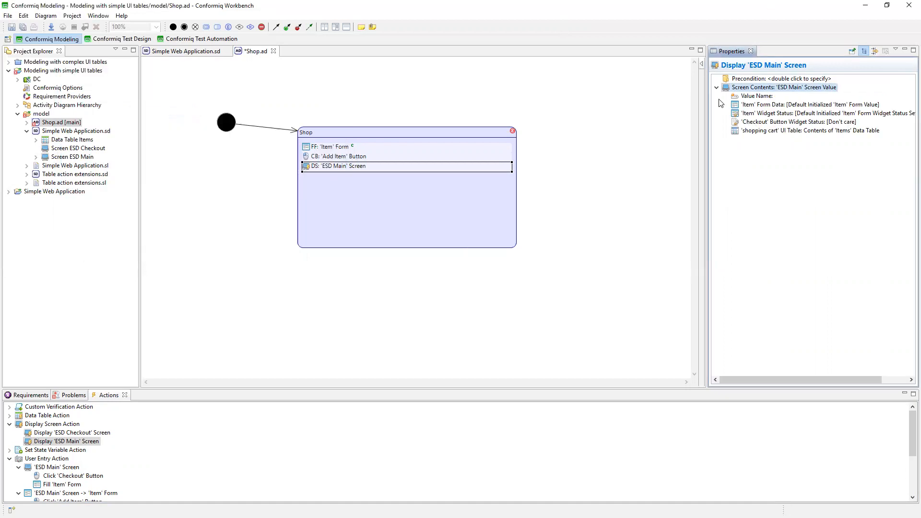
# Give the shopping cart UI table custom contents and add a default initialized Items data table entry to them.
pyautogui.doubleClick(836, 132)
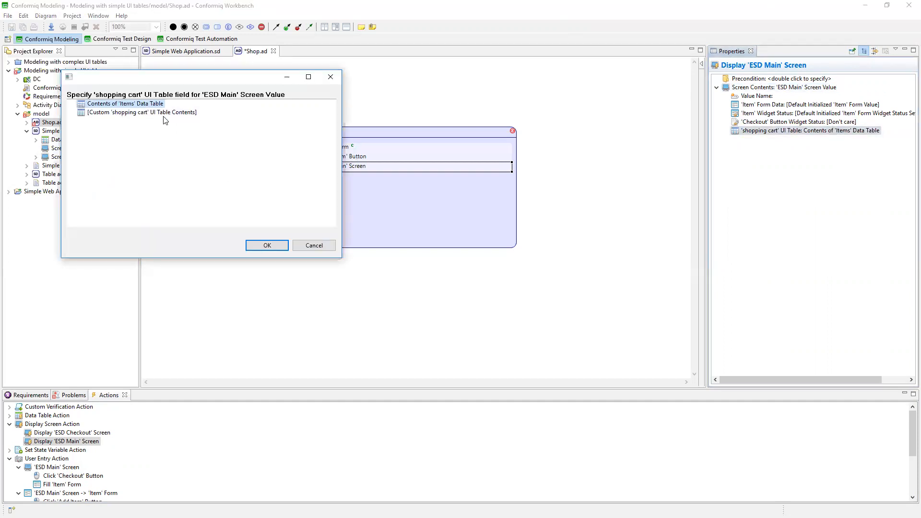
pyautogui.doubleClick(161, 112)
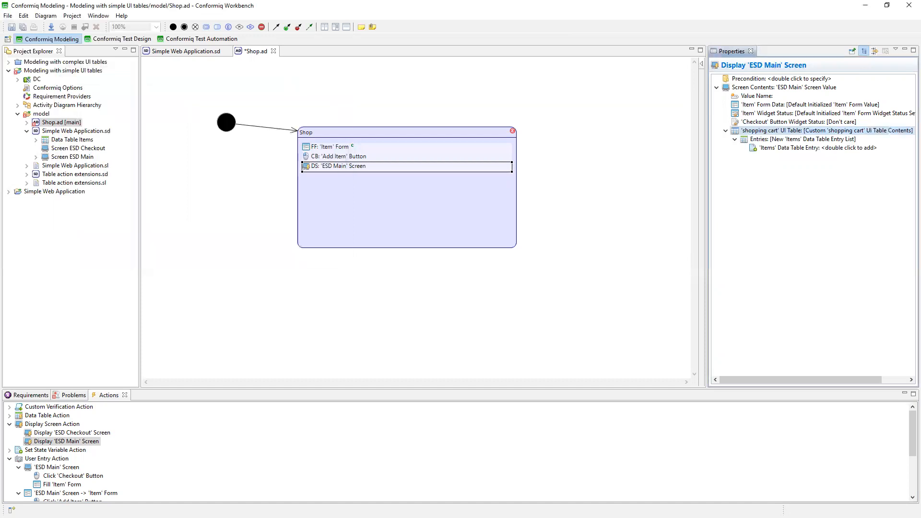
pyautogui.doubleClick(799, 148)
pyautogui.doubleClick(190, 114)
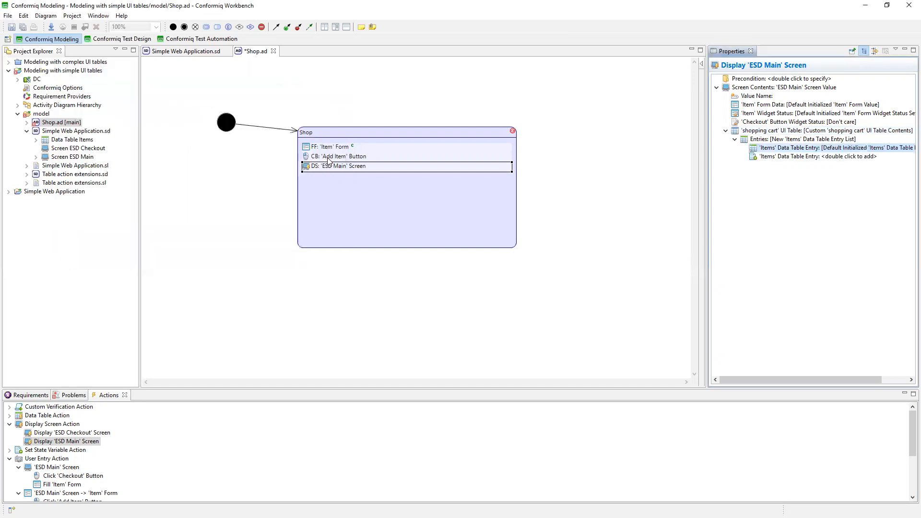
# Replace the default initialized entry in the shopping cart UI table with a new 'Items' data table entry value.
pyautogui.rightClick(829, 150)
pyautogui.click(812, 155)
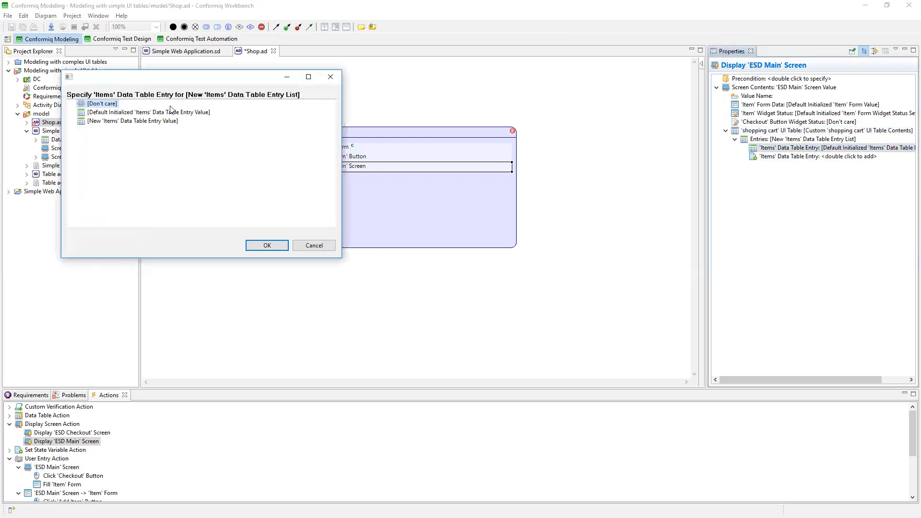
pyautogui.click(110, 112)
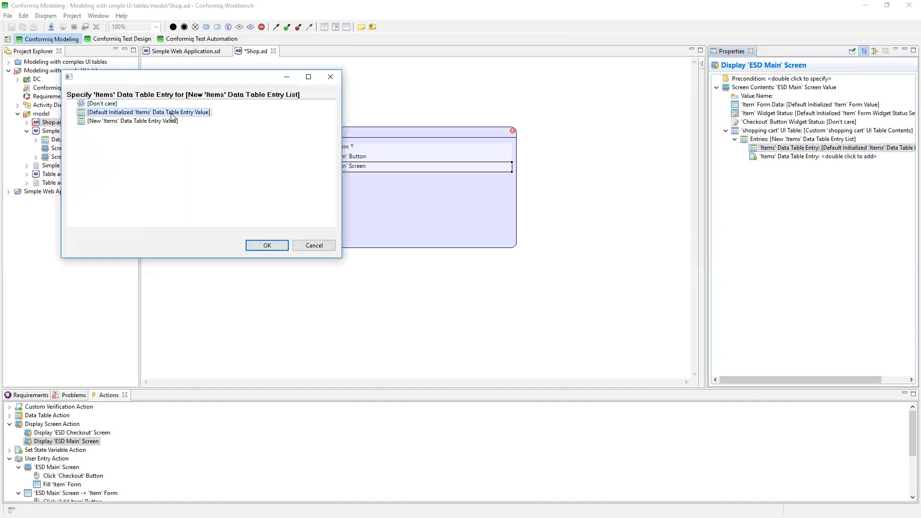
pyautogui.click(142, 121)
pyautogui.click(267, 245)
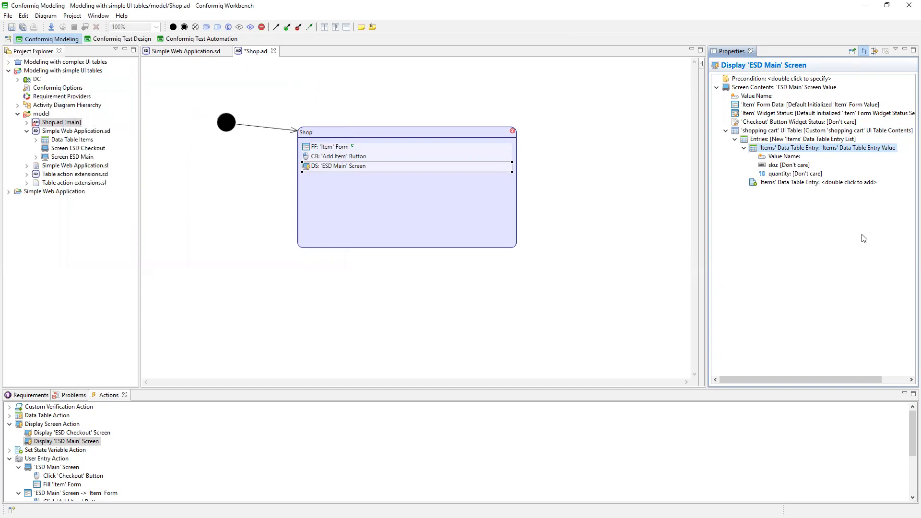
# Set the entry's sku to the value of the 'Item' Form's sku, taken from the result of Action #1, Fill 'Item' Form.
pyautogui.doubleClick(782, 166)
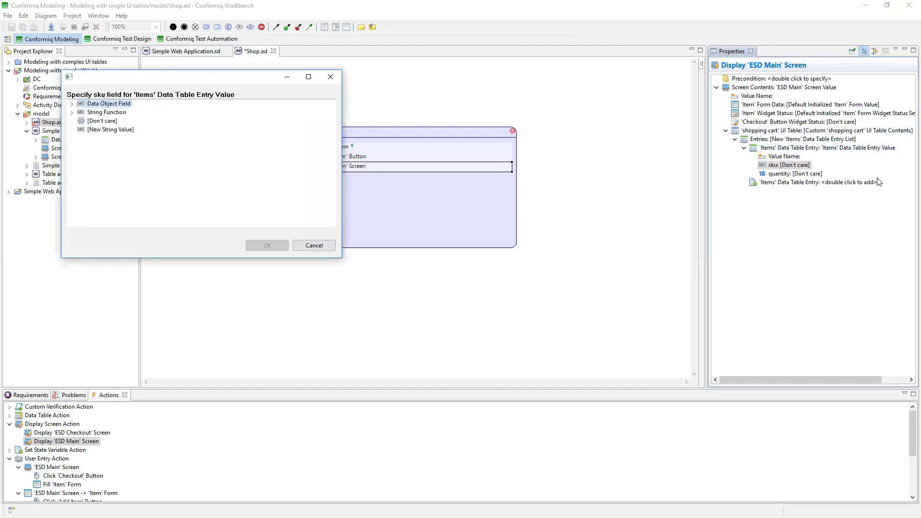
pyautogui.click(72, 104)
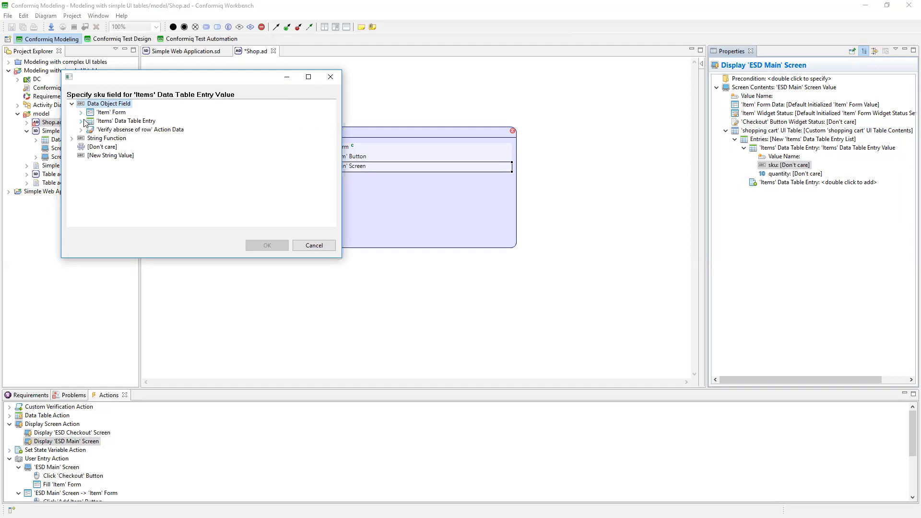
pyautogui.click(81, 112)
pyautogui.click(135, 121)
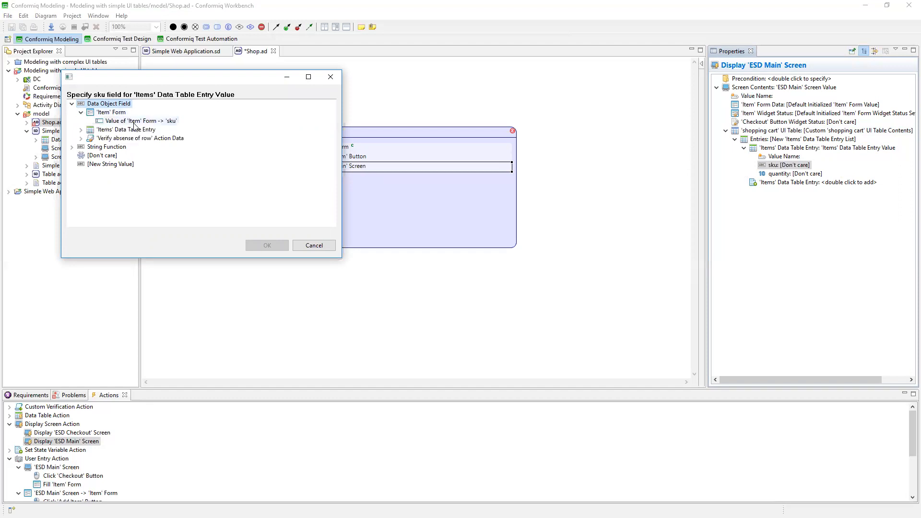
pyautogui.click(267, 246)
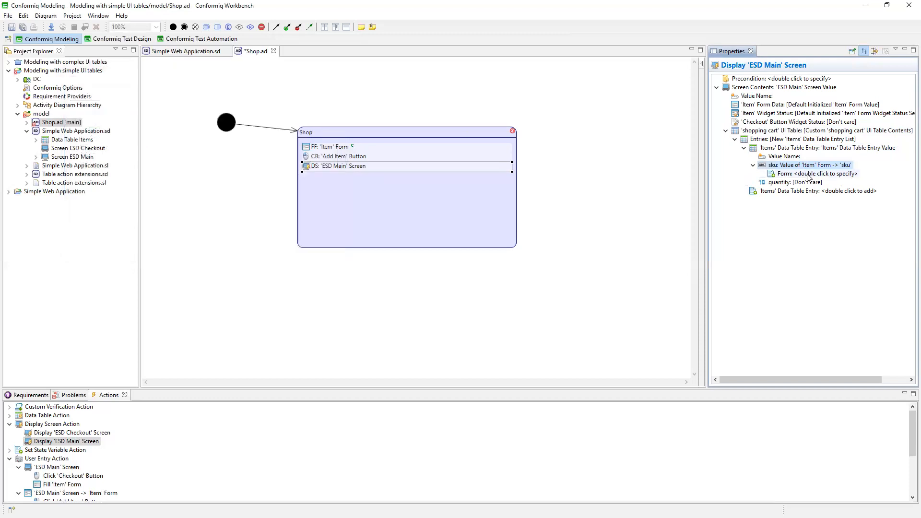
pyautogui.doubleClick(806, 174)
pyautogui.click(72, 104)
pyautogui.click(114, 112)
pyautogui.click(267, 245)
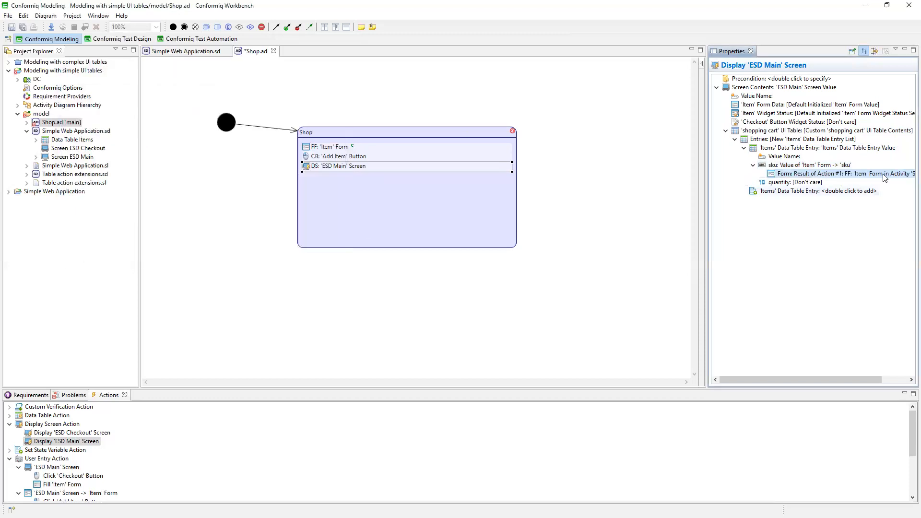
# Set the entry's quantity to the value of the 'Item' Form's qty, taken from the result of Action #1, Fill 'Item' Form.
pyautogui.click(338, 148)
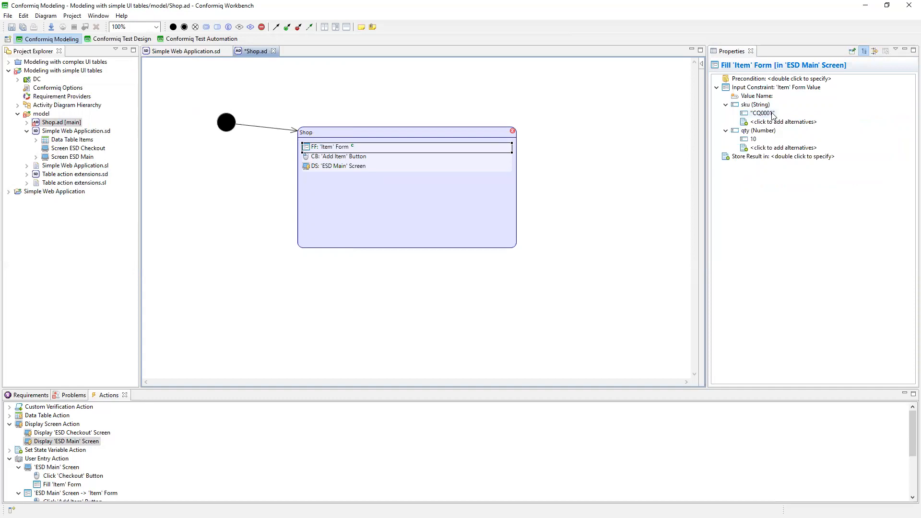
pyautogui.click(334, 166)
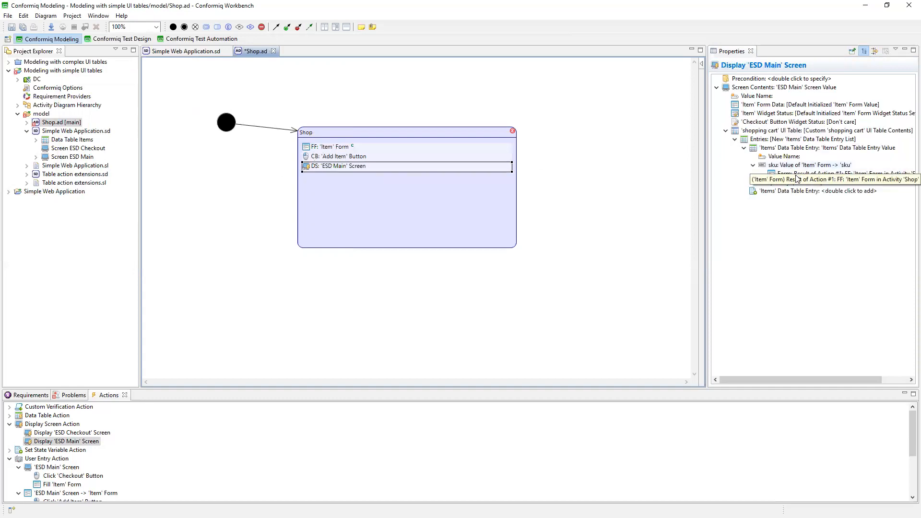
pyautogui.click(358, 169)
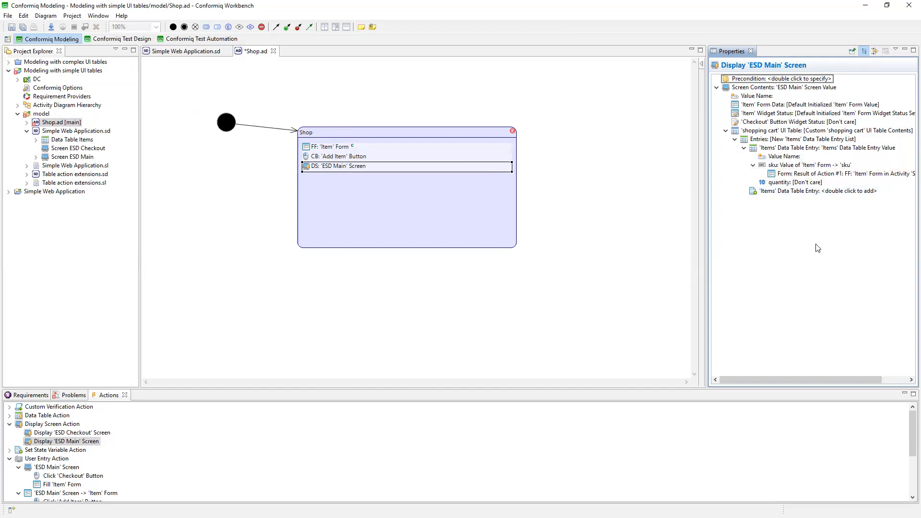
pyautogui.doubleClick(794, 186)
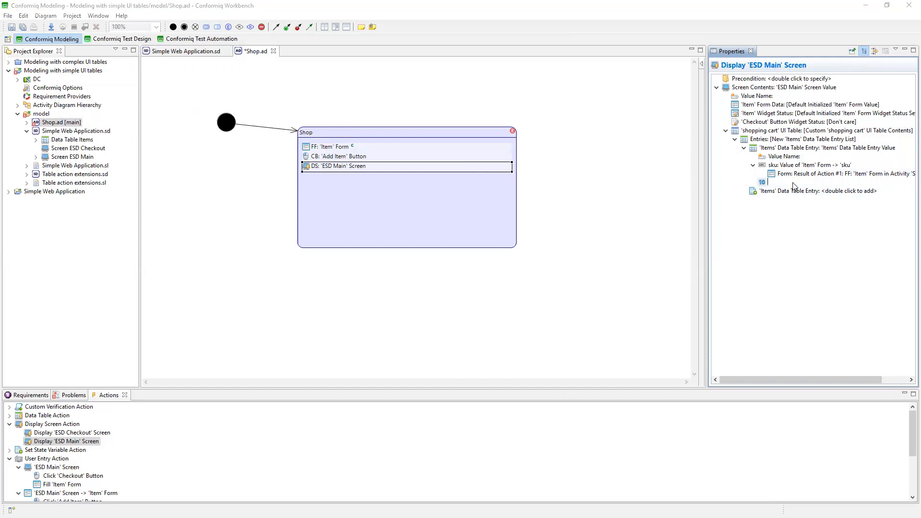
pyautogui.click(73, 105)
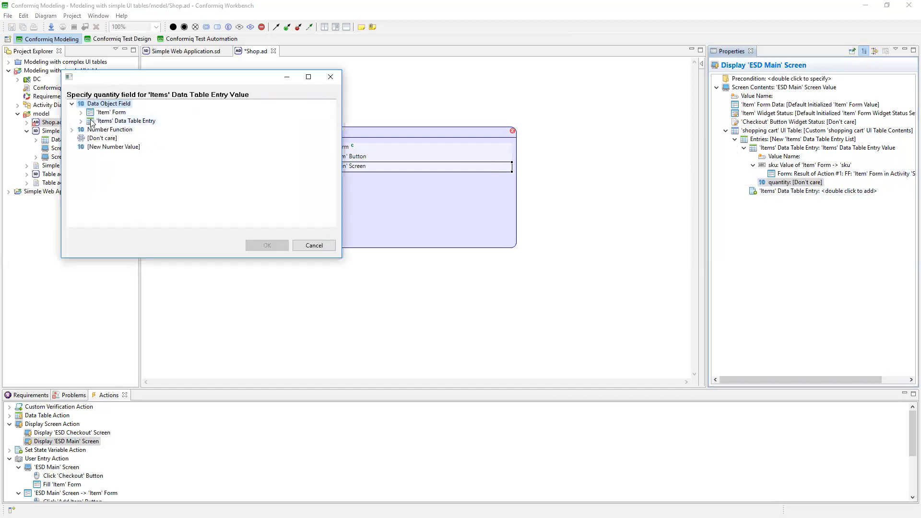
pyautogui.click(81, 112)
pyautogui.click(118, 121)
pyautogui.click(282, 245)
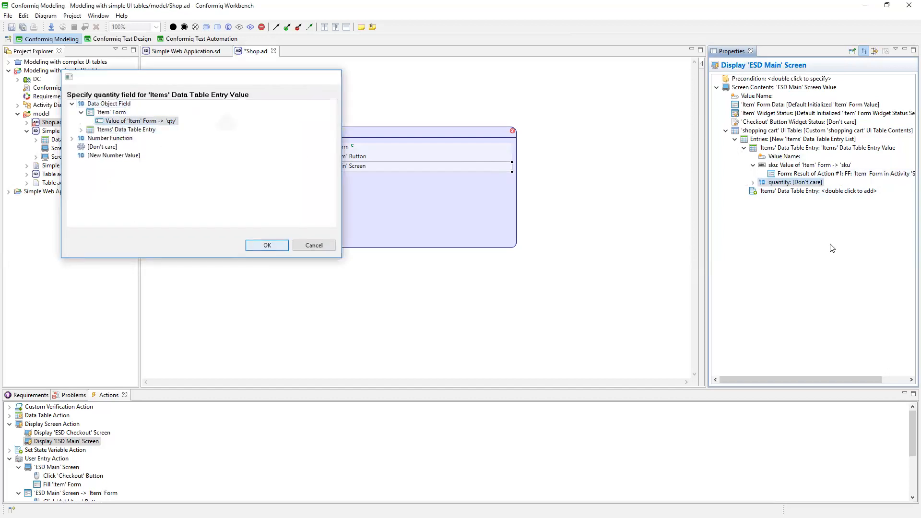
pyautogui.click(71, 103)
pyautogui.click(115, 113)
pyautogui.click(276, 245)
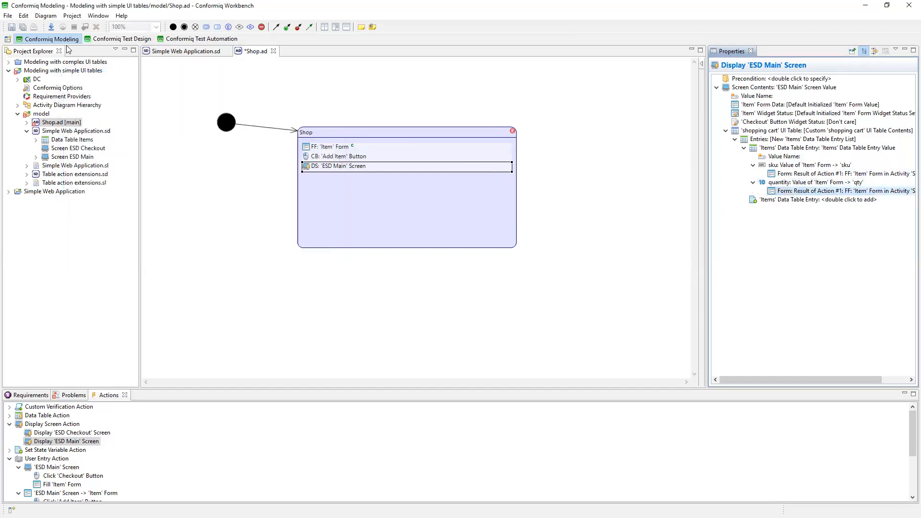
# Save all changes and load the model, accepting the switch to the Conformiq Test Design perspective.
pyautogui.click(23, 28)
pyautogui.click(51, 29)
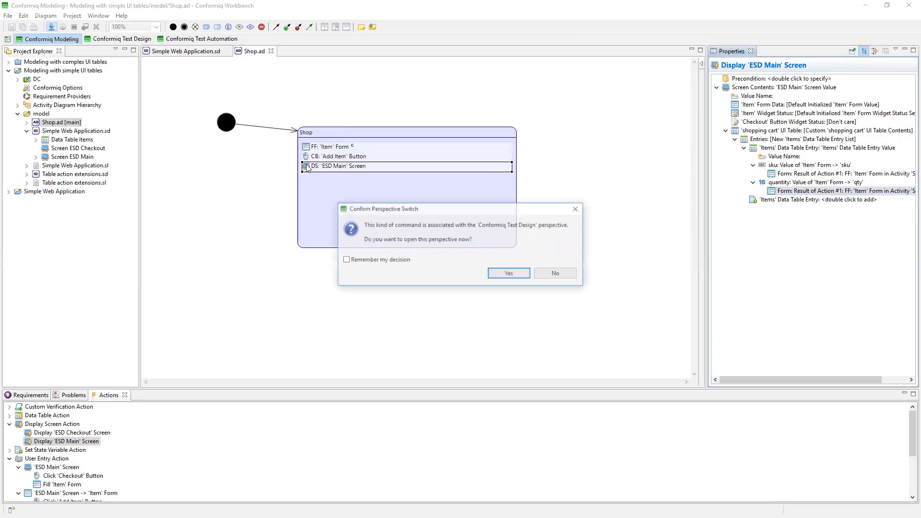
pyautogui.click(499, 274)
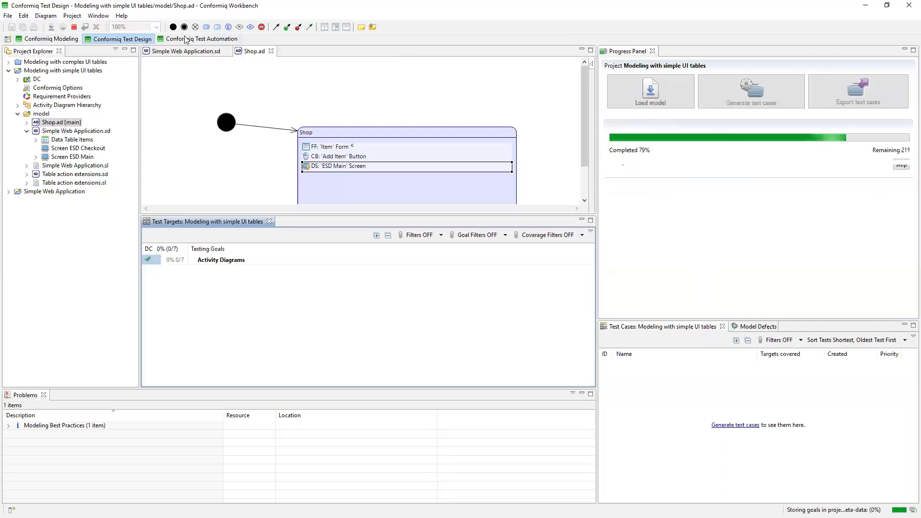
# Add the Conformiq Test Review perspective and generate the test cases from the Test Design perspective.
pyautogui.click(7, 40)
pyautogui.click(44, 63)
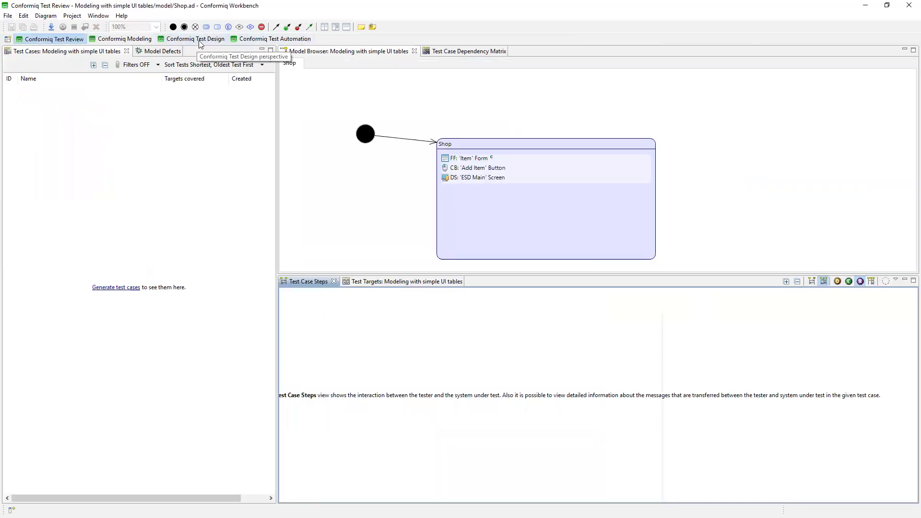
pyautogui.click(200, 42)
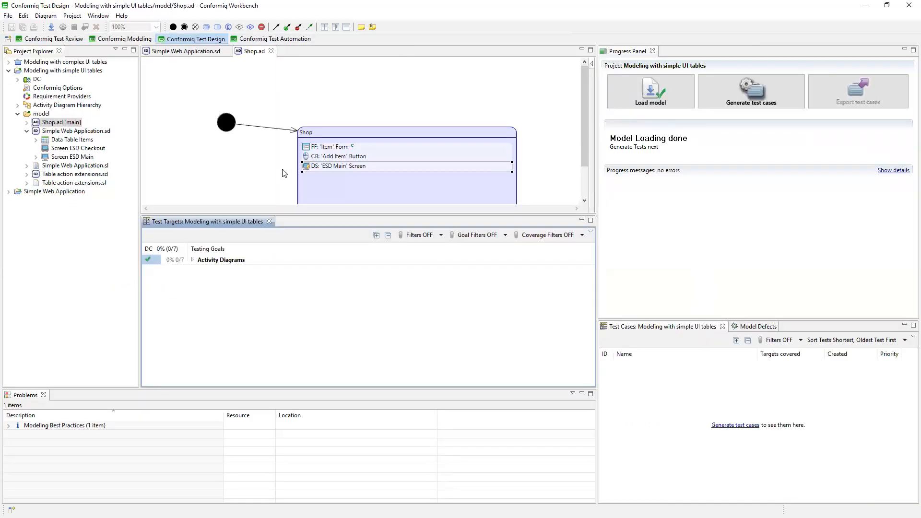
pyautogui.click(764, 90)
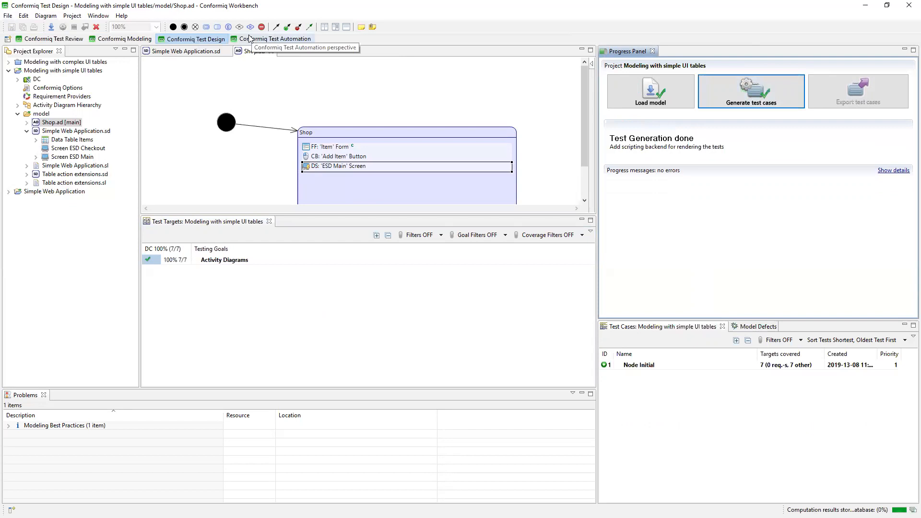
# Move the Conformiq Test Review perspective behind Conformiq Test Automation and open the Node Initial test case in it.
pyautogui.click(104, 43)
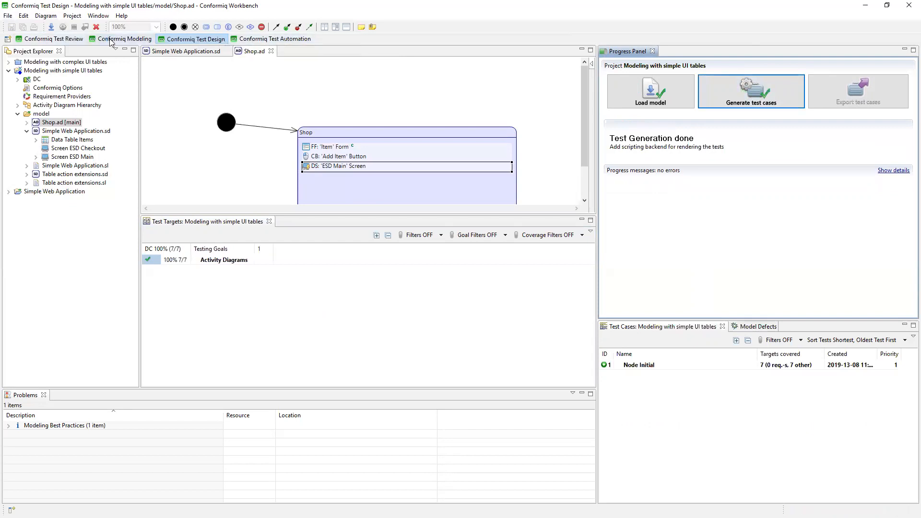
pyautogui.moveTo(52, 42); pyautogui.dragTo(256, 46)
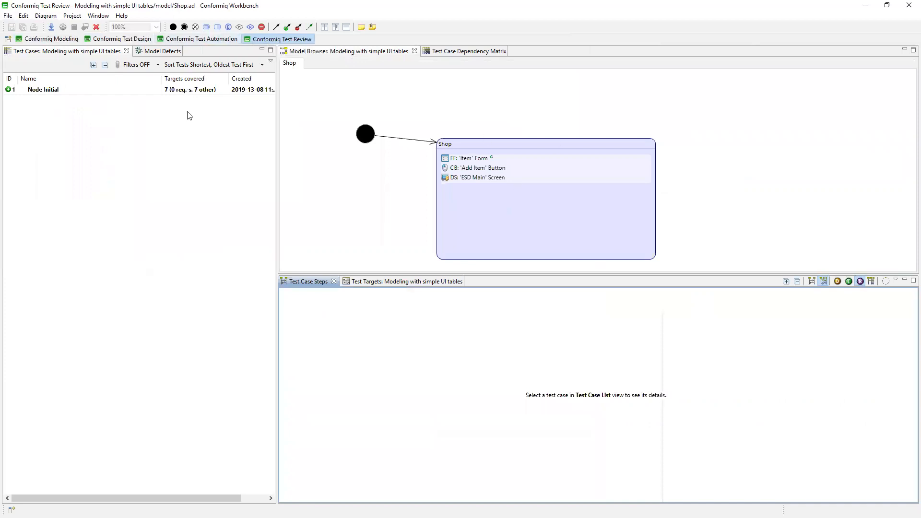
pyautogui.click(140, 89)
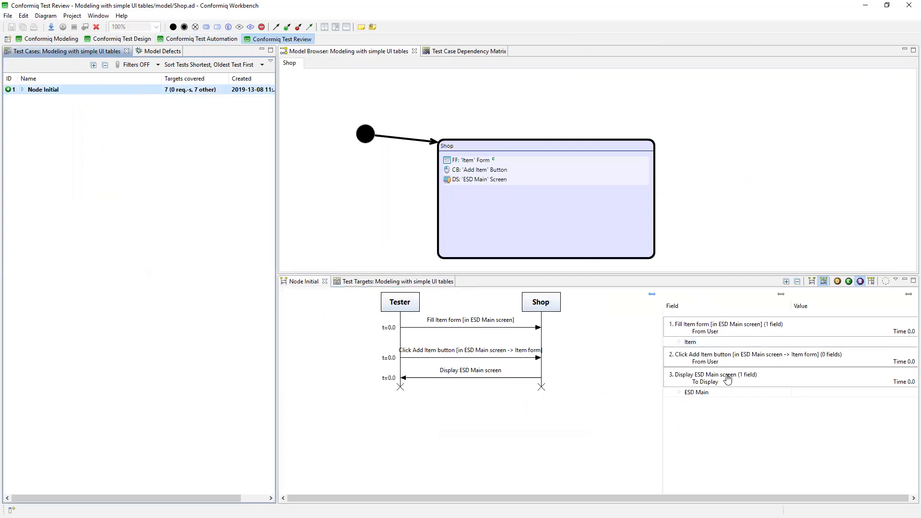
# Examine the shopping cart entry and the Item form values in the Node Initial test steps, and return to the Conformiq Modeling perspective.
pyautogui.click(690, 393)
pyautogui.click(680, 392)
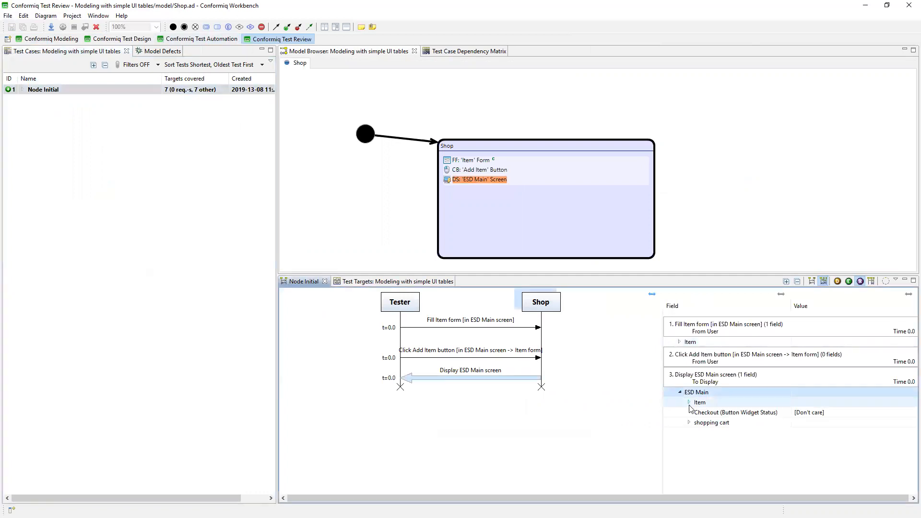
pyautogui.click(690, 403)
pyautogui.click(689, 402)
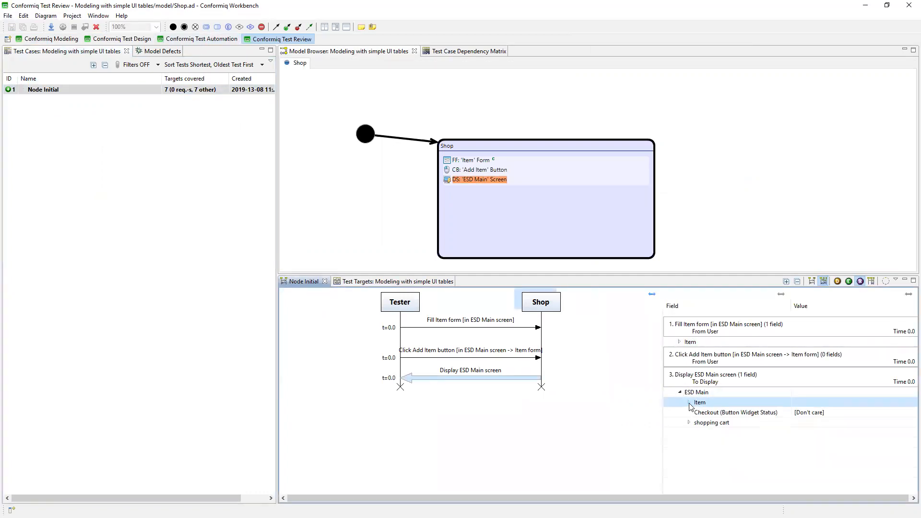
pyautogui.click(690, 422)
pyautogui.click(703, 433)
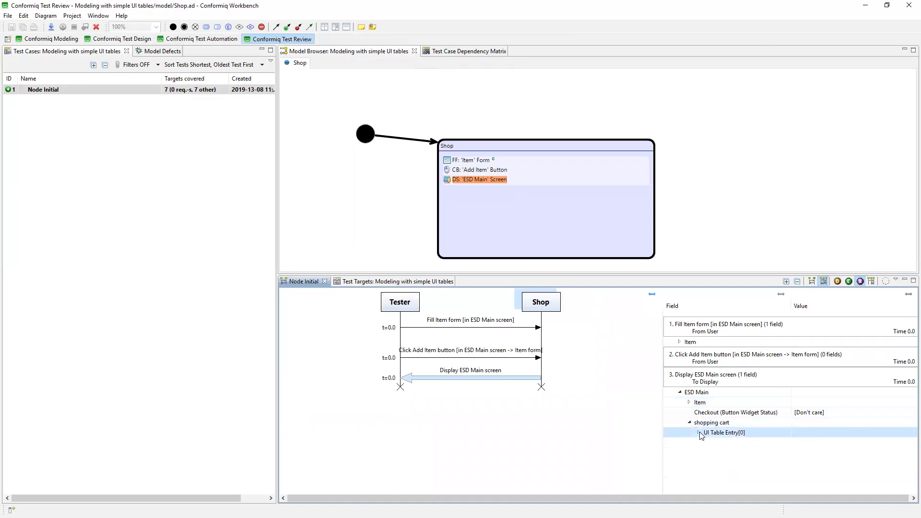
pyautogui.click(699, 433)
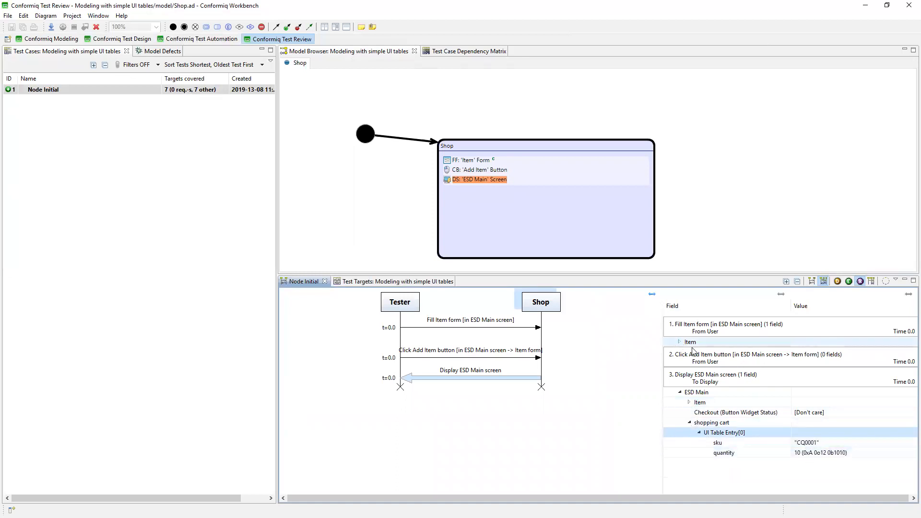
pyautogui.click(689, 342)
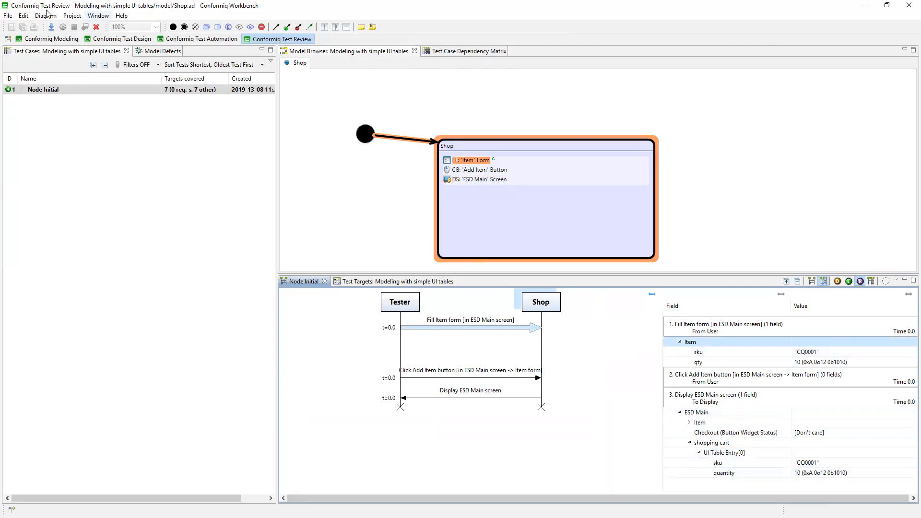
pyautogui.click(48, 39)
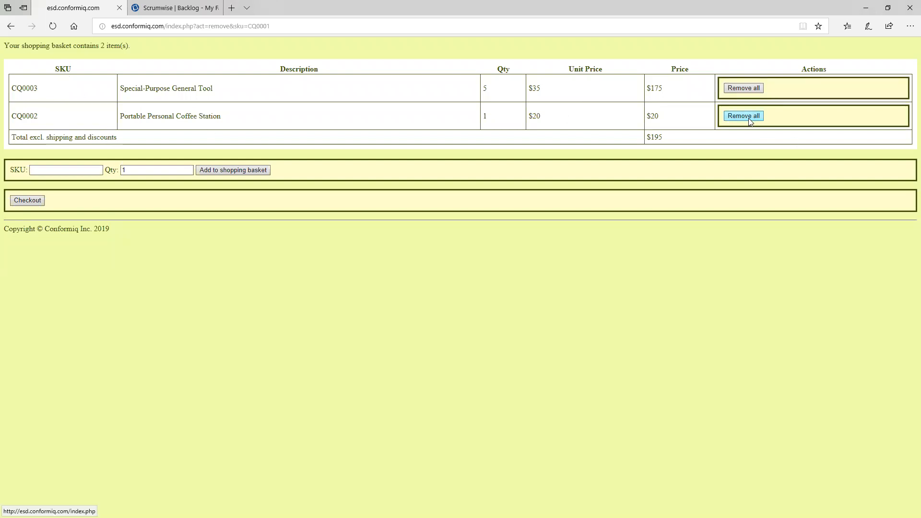
# In the web shop in the browser, add SKU CQ0001 with quantity 10 to the shopping basket.
pyautogui.click(66, 170)
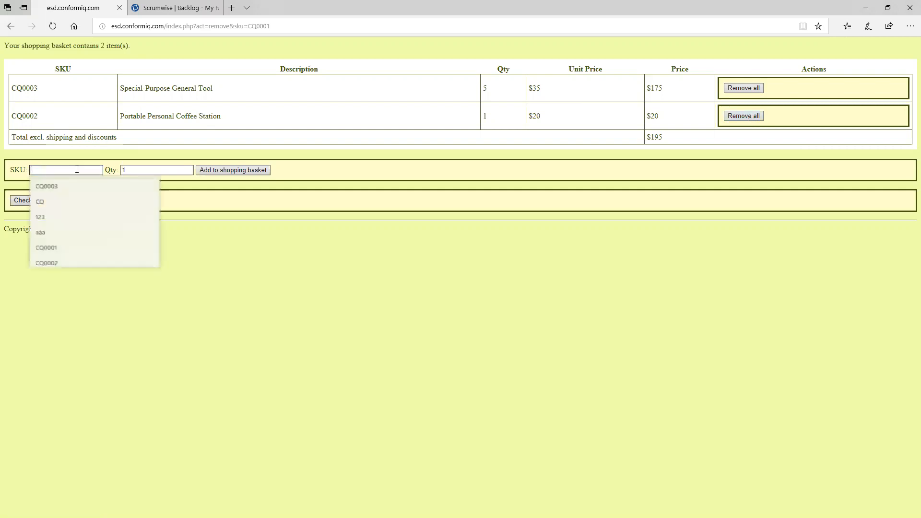
pyautogui.click(64, 248)
pyautogui.click(144, 169)
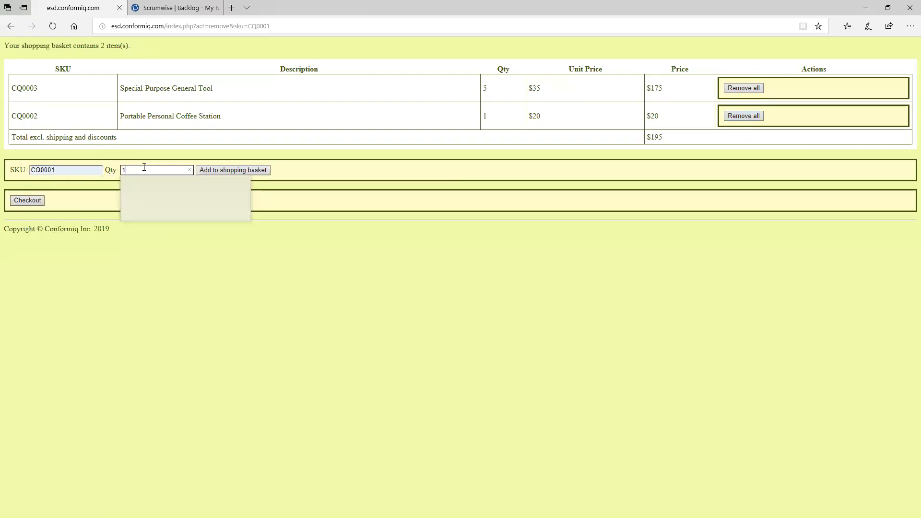
pyautogui.write('0')
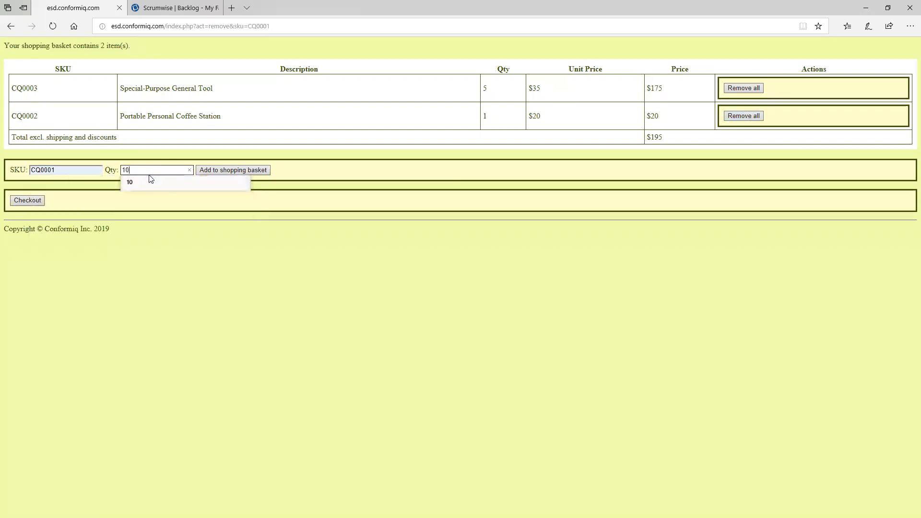
pyautogui.click(230, 169)
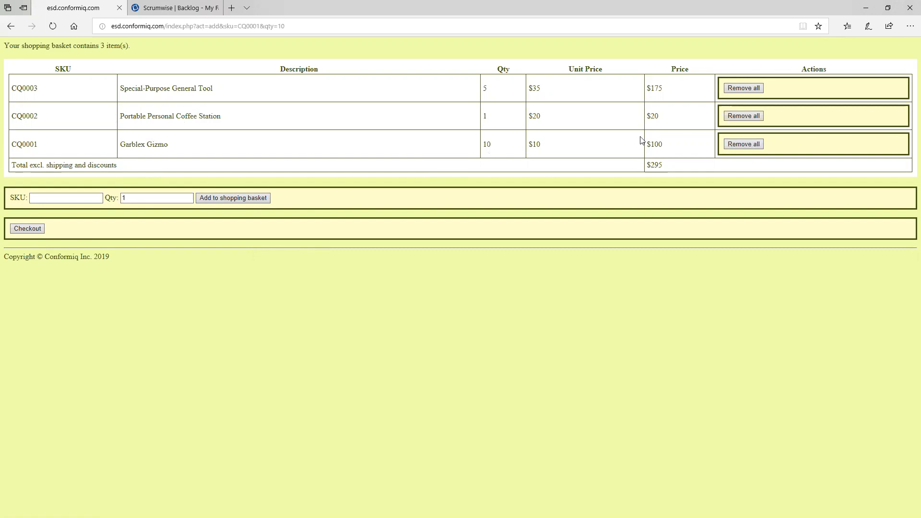
# Switch to Conformiq Workbench and add a button named Remove item inside the shopping cart UI table of the Simple Web Application diagram.
pyautogui.hotkey('alt', 'Tab')
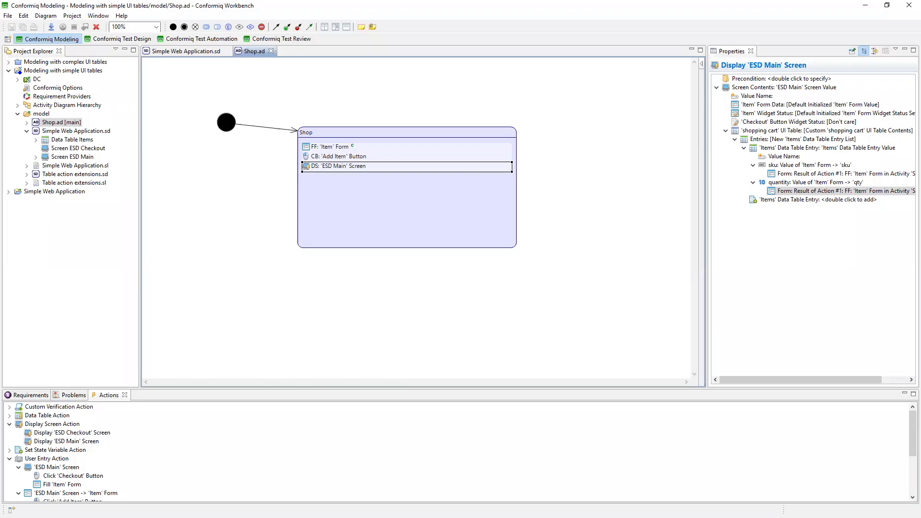
pyautogui.scroll(-1, 121, 461)
pyautogui.scroll(-1, 121, 461)
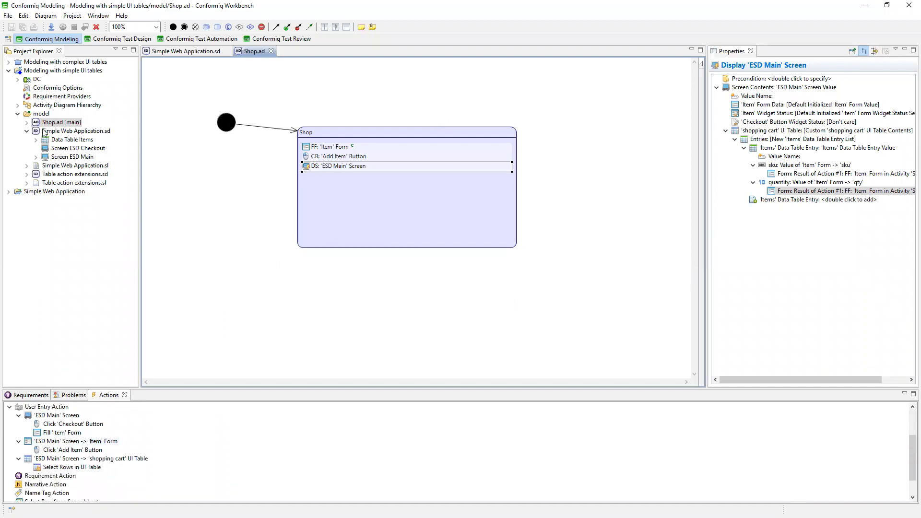
pyautogui.click(160, 51)
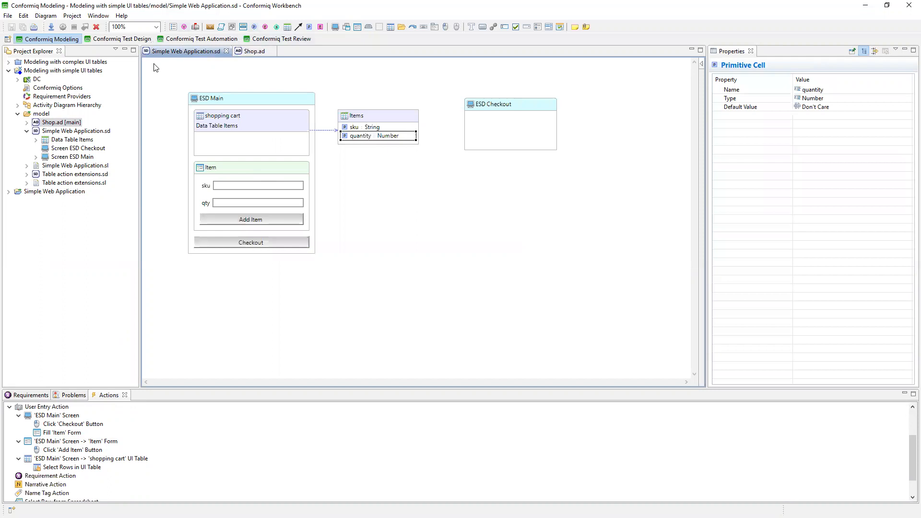
pyautogui.click(221, 153)
pyautogui.click(230, 152)
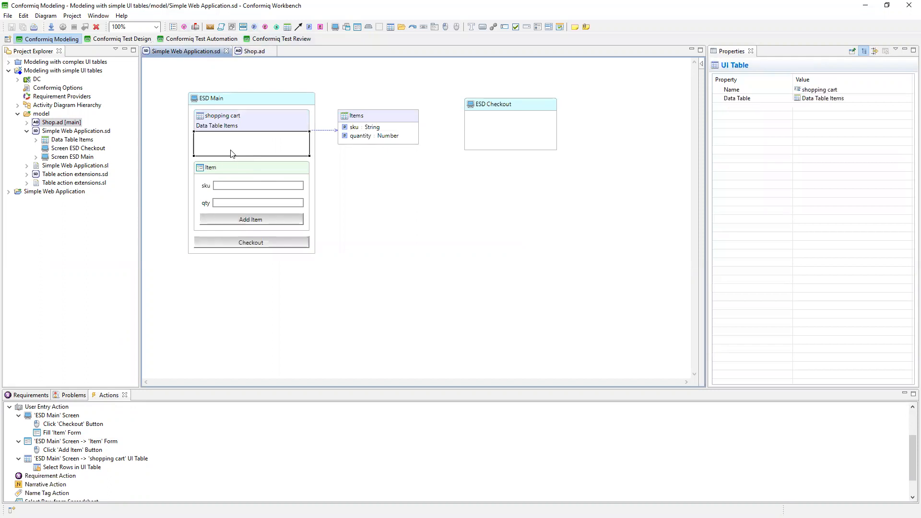
pyautogui.click(241, 145)
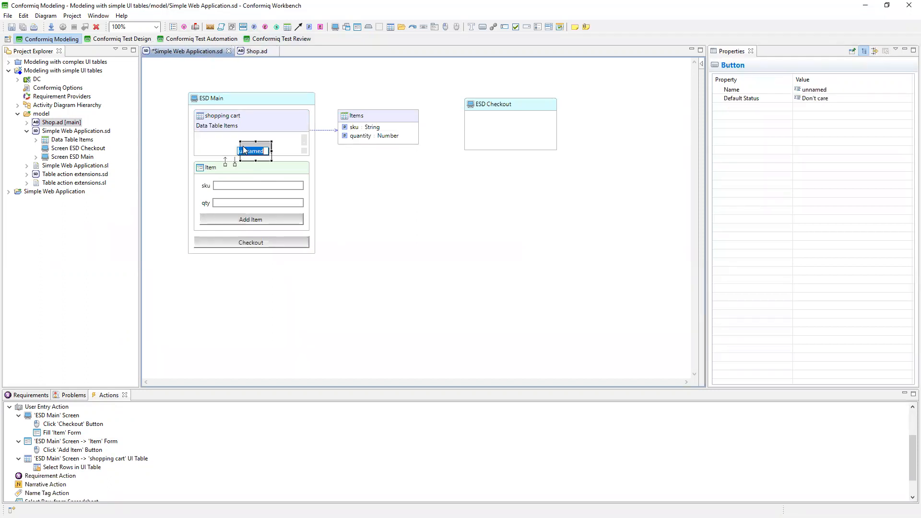
pyautogui.write('Remove item')
pyautogui.click(328, 171)
# Reposition the Remove item button within the shopping cart table, enlarge and adjust the table in ESD Main, and save the diagram.
pyautogui.click(272, 145)
pyautogui.moveTo(272, 144); pyautogui.dragTo(244, 142)
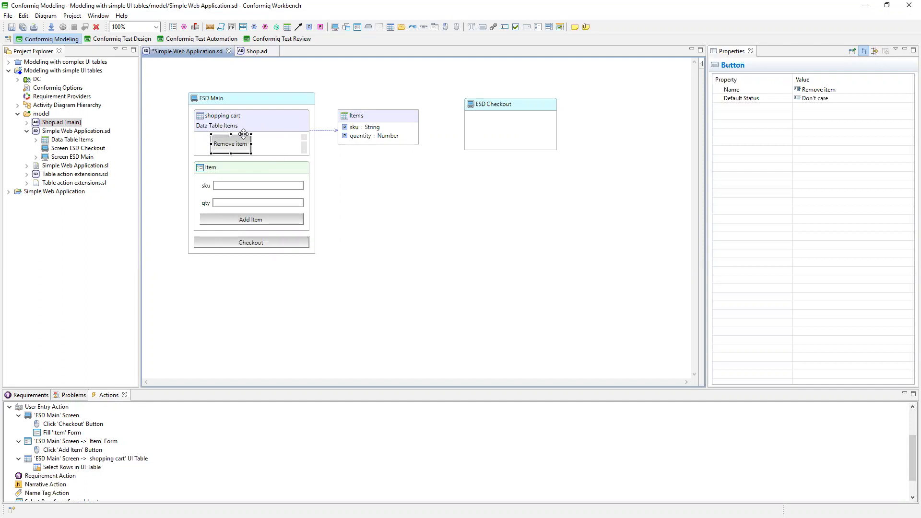
pyautogui.click(252, 155)
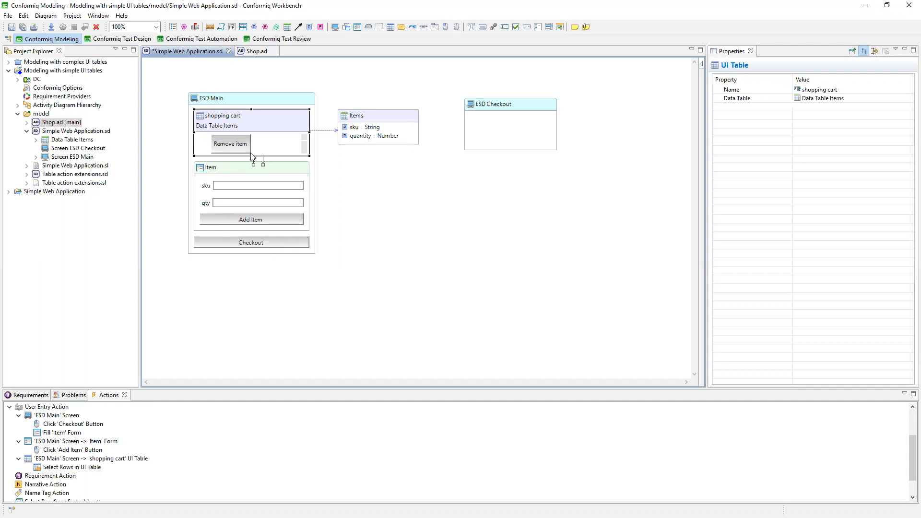
pyautogui.moveTo(251, 155); pyautogui.dragTo(252, 160)
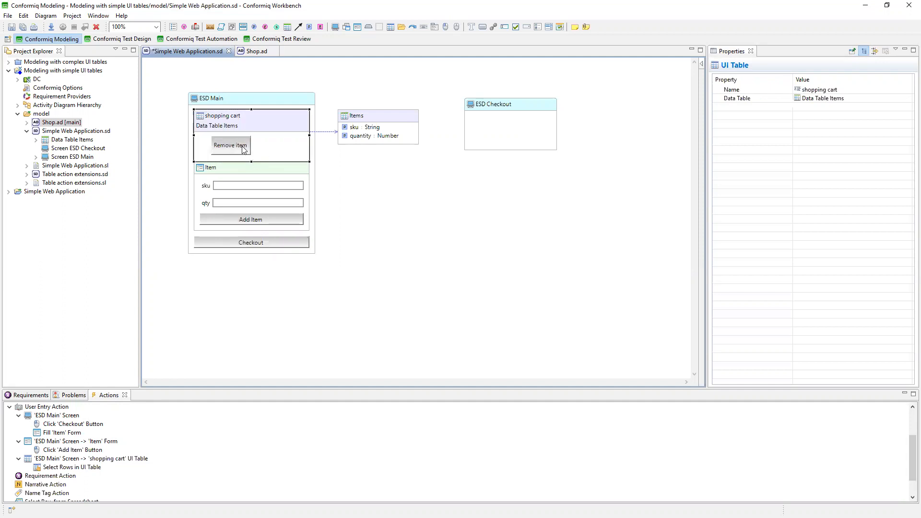
pyautogui.click(263, 125)
pyautogui.moveTo(265, 121); pyautogui.dragTo(266, 119)
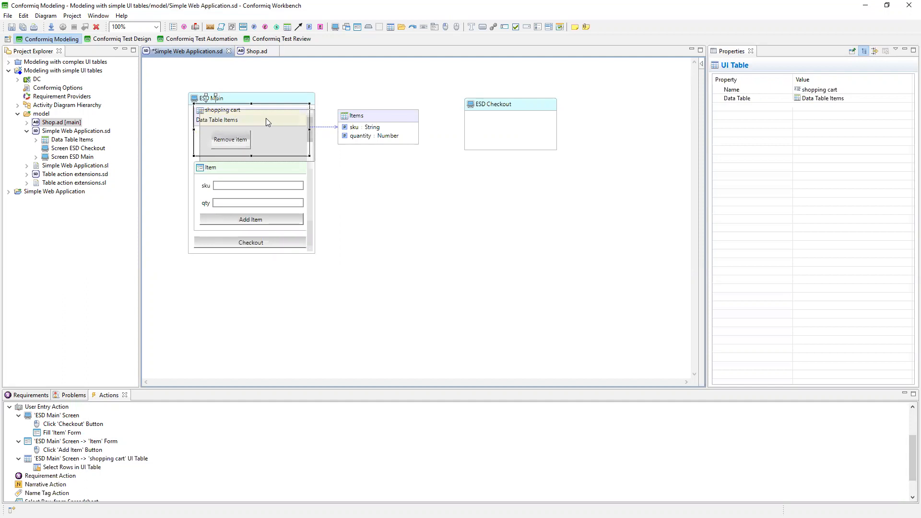
pyautogui.click(387, 128)
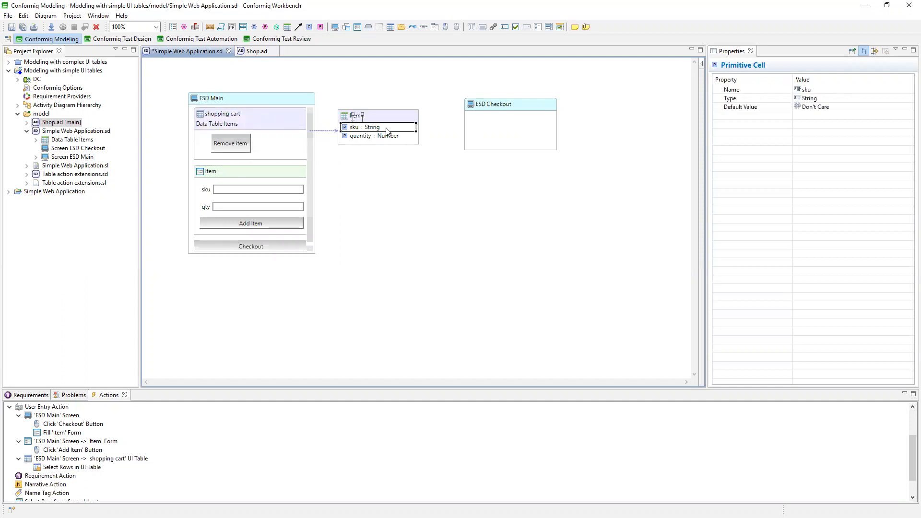
pyautogui.click(18, 29)
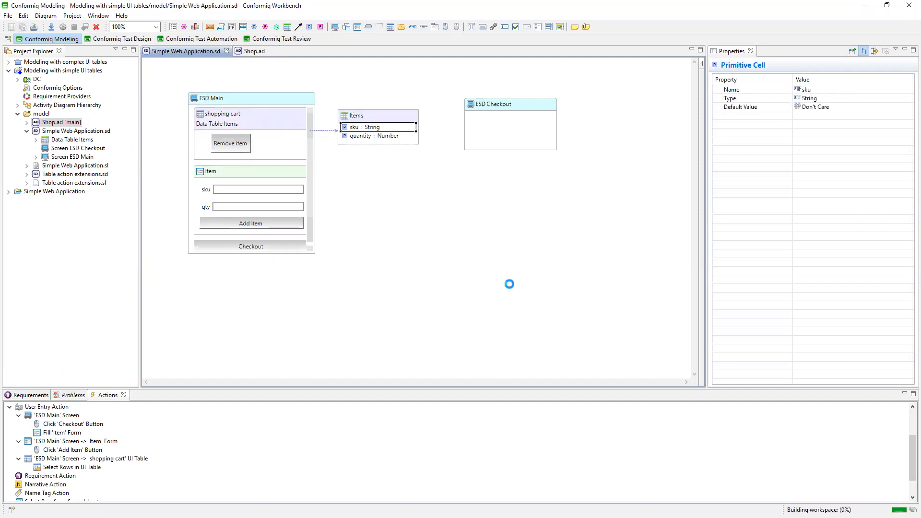
# In Shop.ad, add the Click 'Remove item' Button action to the Shop activity after the Display 'ESD Main' Screen action.
pyautogui.click(248, 51)
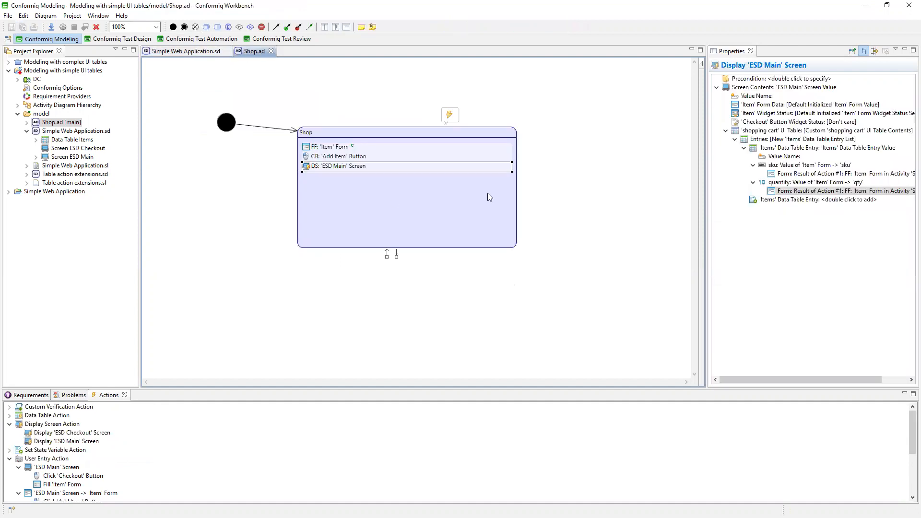
pyautogui.click(357, 157)
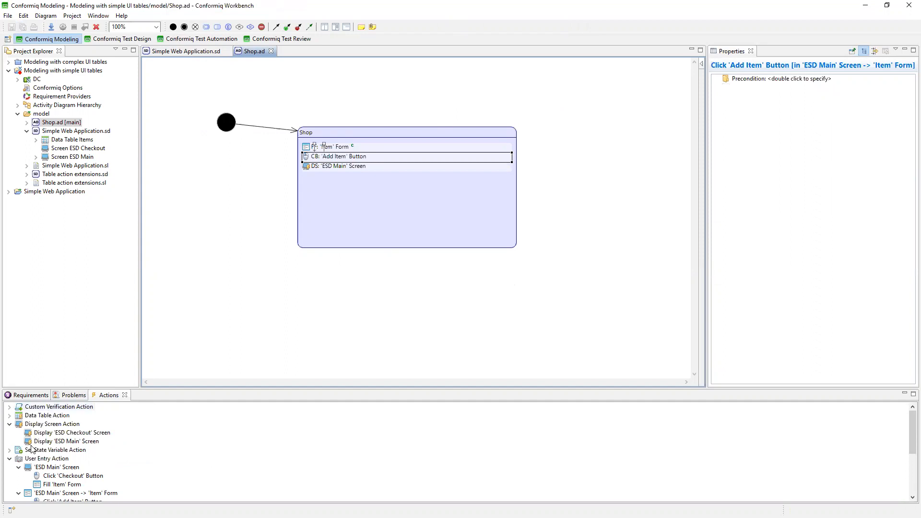
pyautogui.scroll(-2, 120, 494)
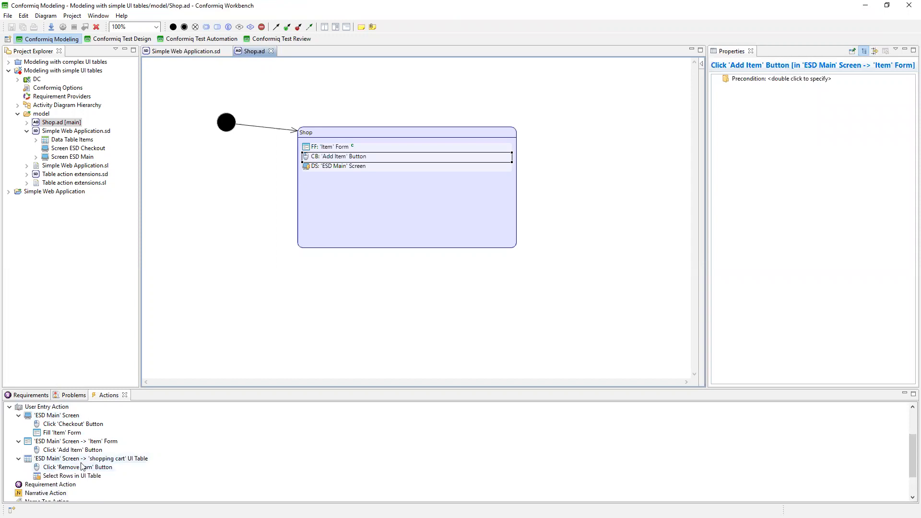
pyautogui.moveTo(77, 468); pyautogui.dragTo(360, 207)
pyautogui.click(353, 177)
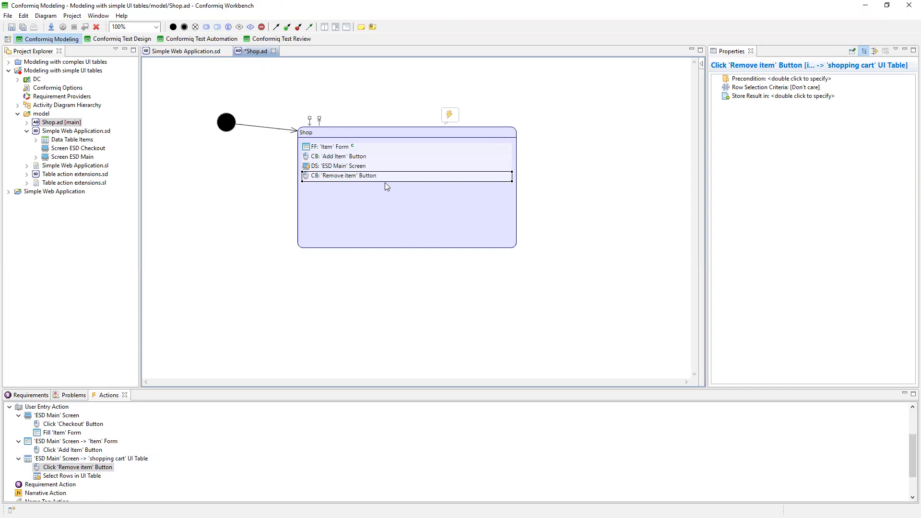
# Set the row selection criteria of the Click 'Remove item' Button action to [New 'Items' Data Table Entry Value].
pyautogui.click(342, 149)
pyautogui.click(341, 176)
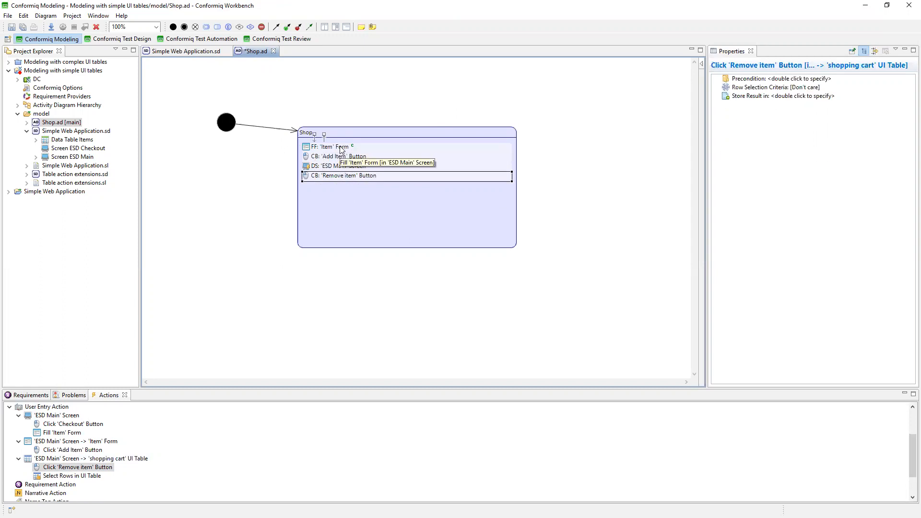
pyautogui.click(340, 147)
pyautogui.click(341, 166)
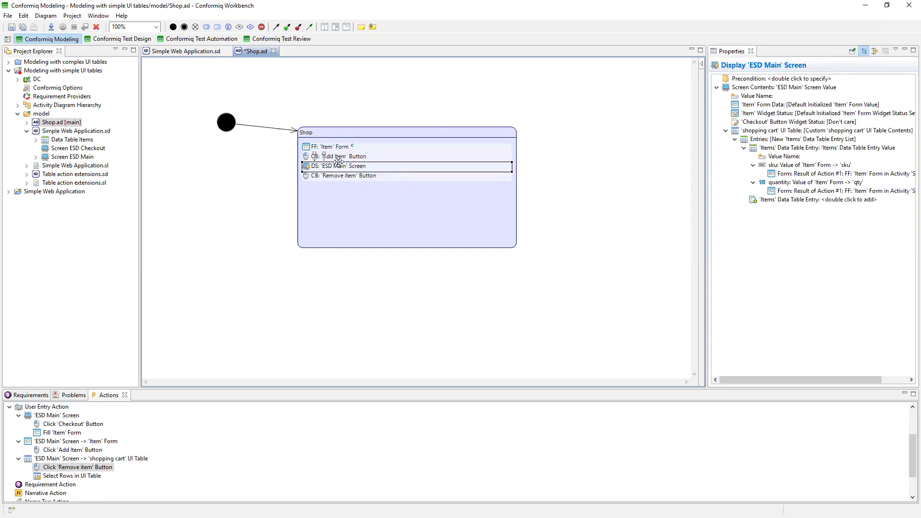
pyautogui.click(381, 176)
pyautogui.doubleClick(778, 88)
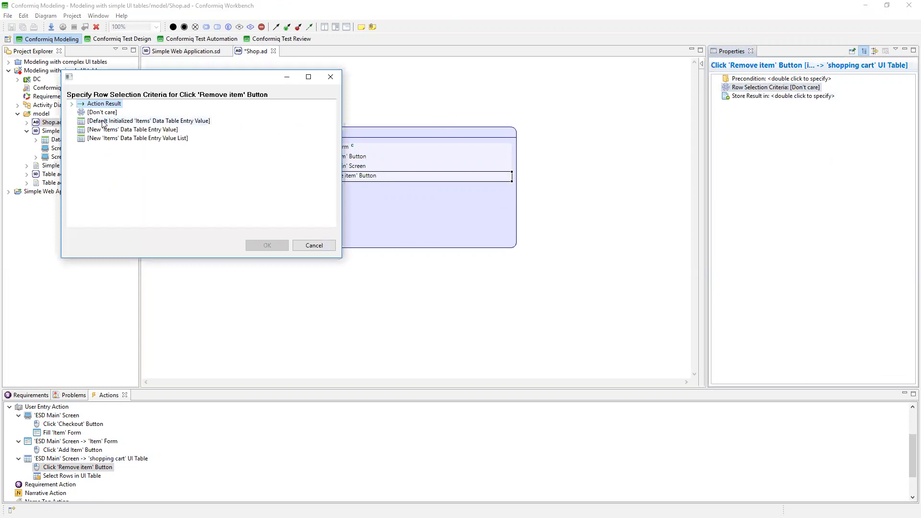
pyautogui.click(134, 130)
pyautogui.click(274, 245)
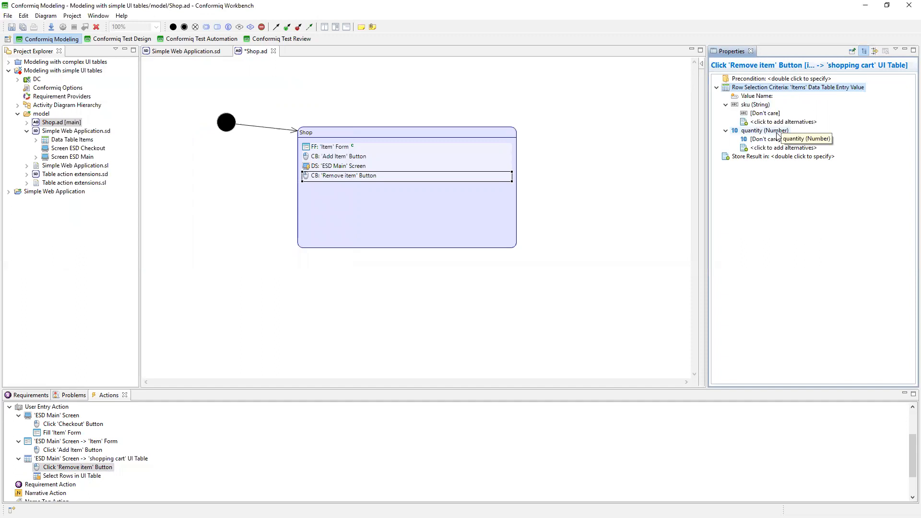
# Set the sku field of the row selection criteria to Value of 'Item' Form -> 'sku'.
pyautogui.click(761, 114)
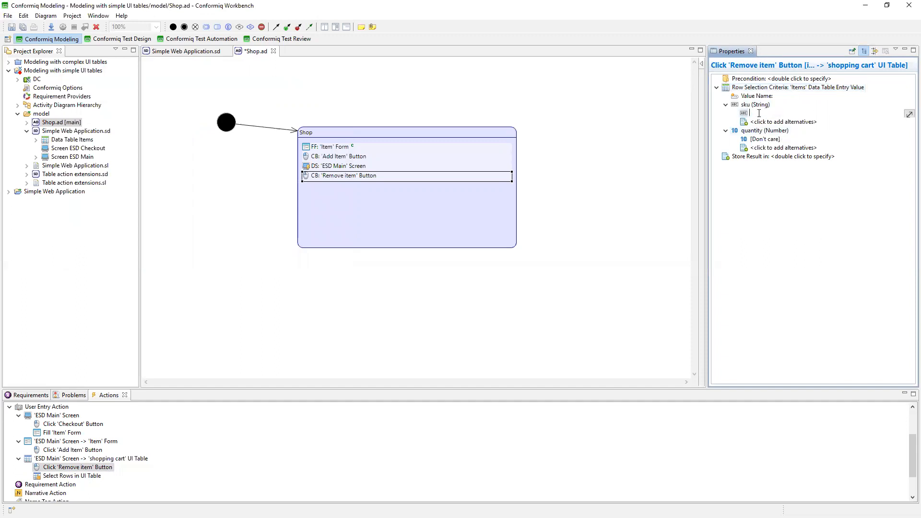
pyautogui.click(814, 220)
pyautogui.doubleClick(755, 115)
pyautogui.click(72, 104)
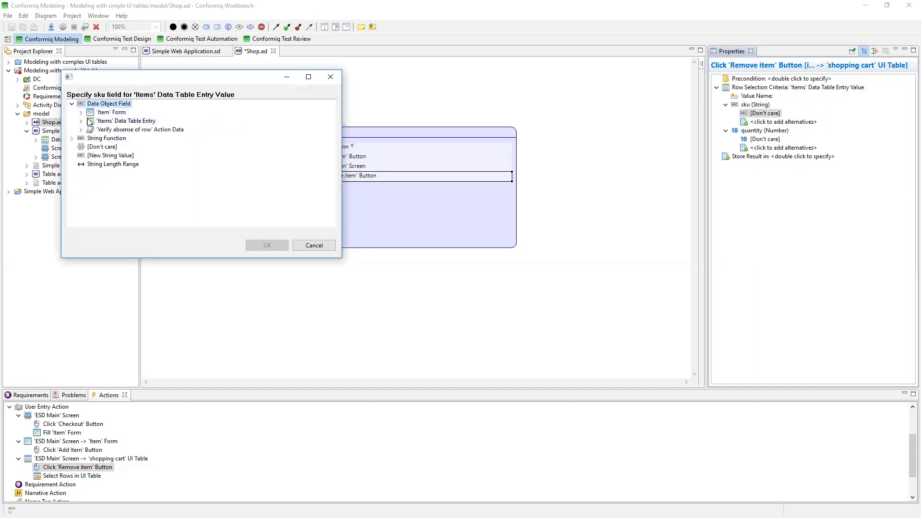
pyautogui.click(81, 112)
pyautogui.click(125, 121)
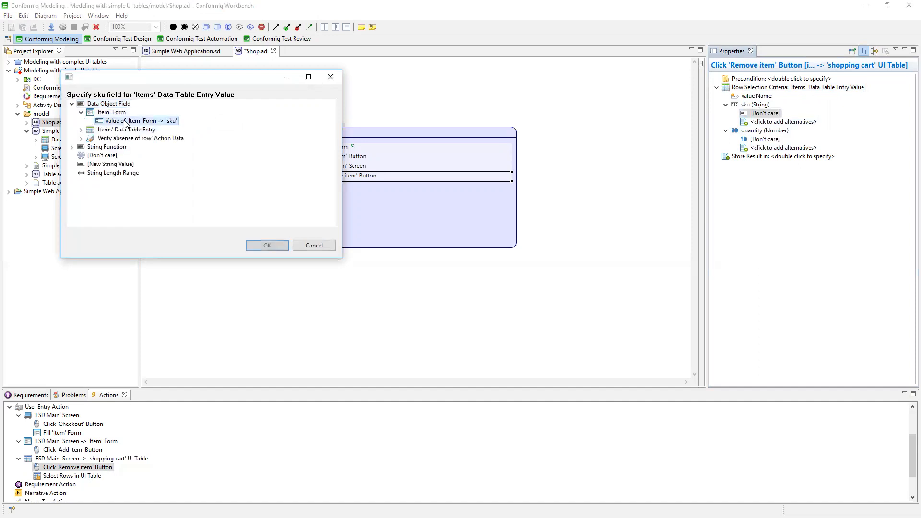
pyautogui.click(282, 245)
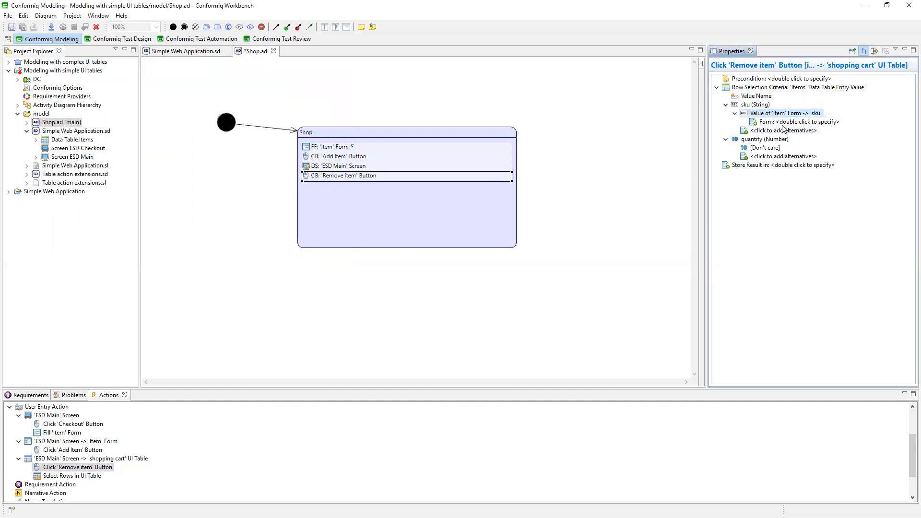
# Specify the form for that sku value as Result of Action #1: FF: 'Item' Form in Activity 'Shop'.
pyautogui.doubleClick(784, 123)
pyautogui.click(77, 102)
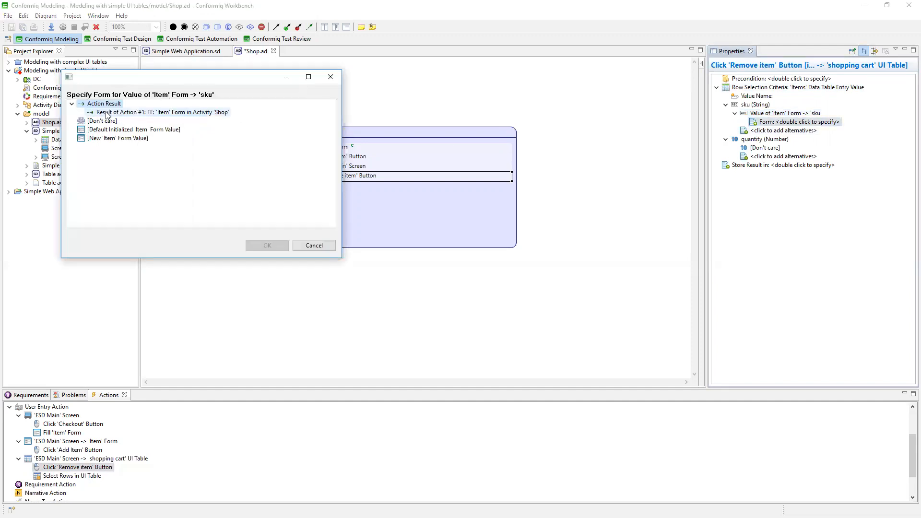
pyautogui.doubleClick(120, 111)
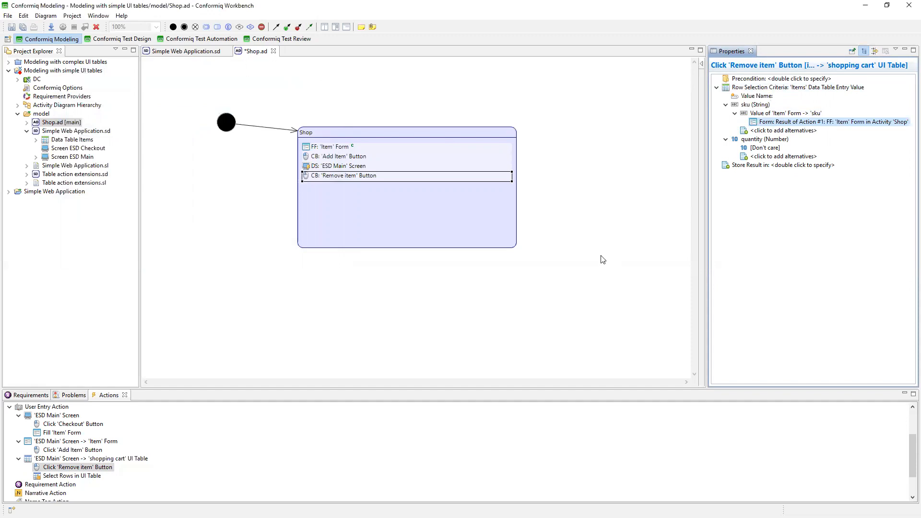
# Save the model, generate the test cases and show the details of the progress messages.
pyautogui.click(23, 27)
pyautogui.click(62, 26)
pyautogui.click(525, 275)
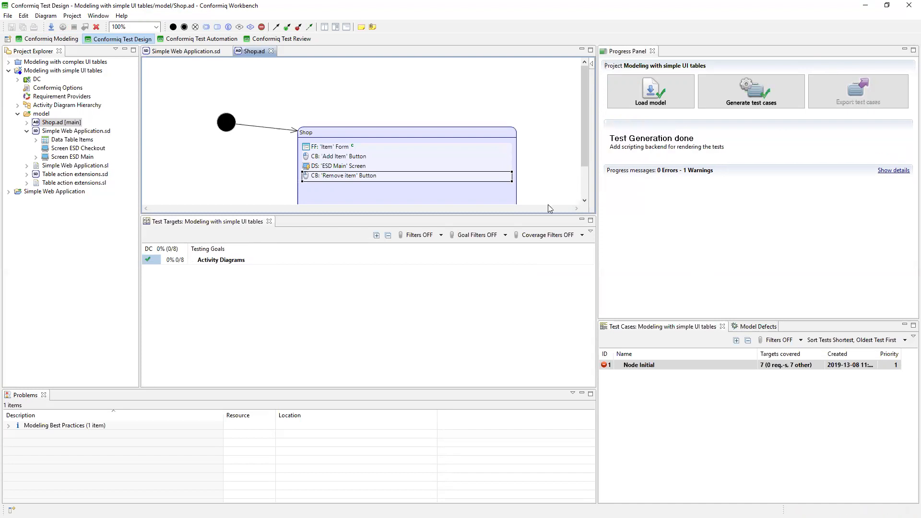
pyautogui.click(894, 171)
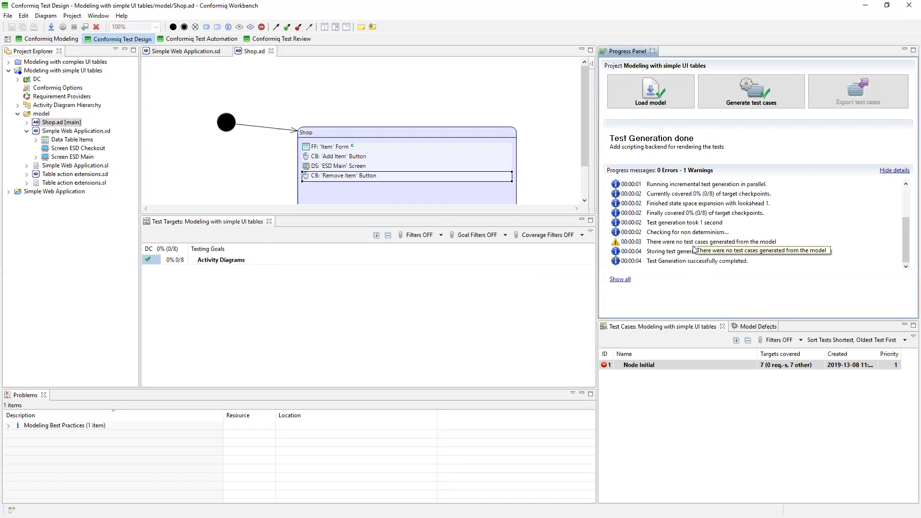
# Return to the Conformiq Modeling perspective and insert an Add 'Items' Data Table Entry action after the Fill 'Item' Form action in Shop.
pyautogui.click(377, 178)
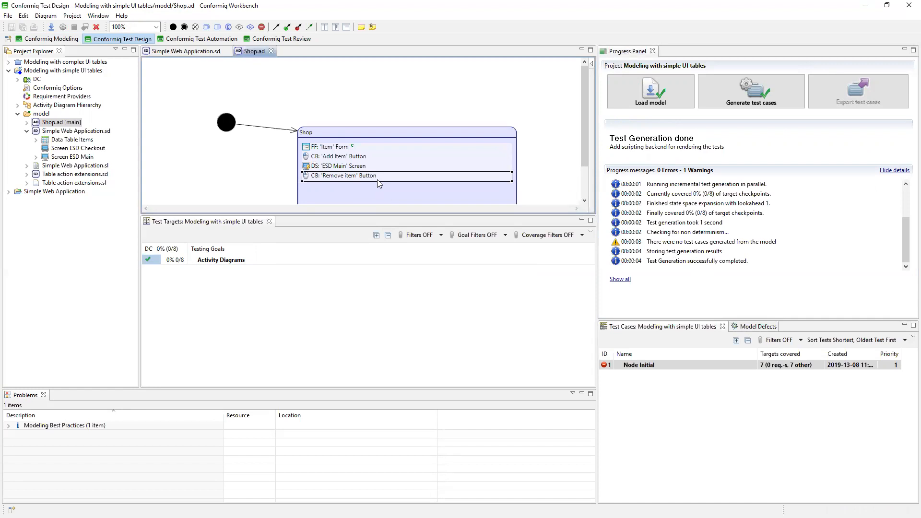
pyautogui.click(50, 38)
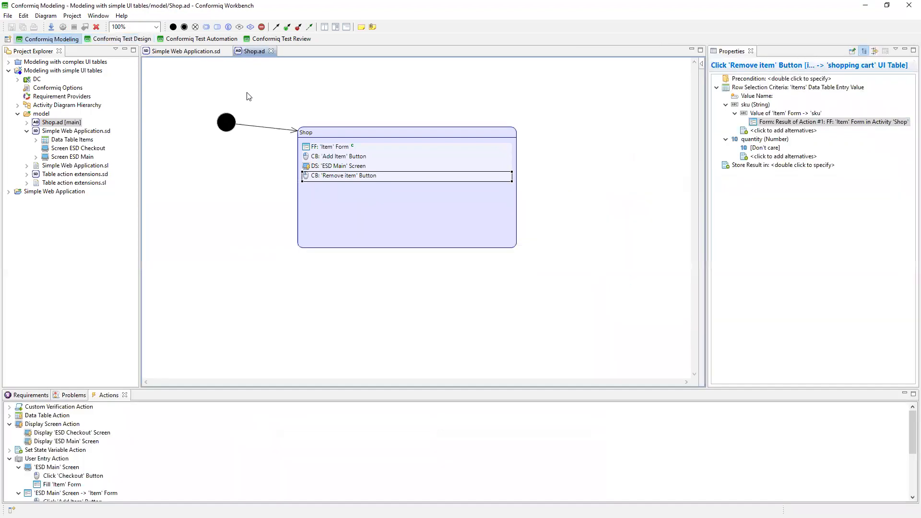
pyautogui.click(364, 167)
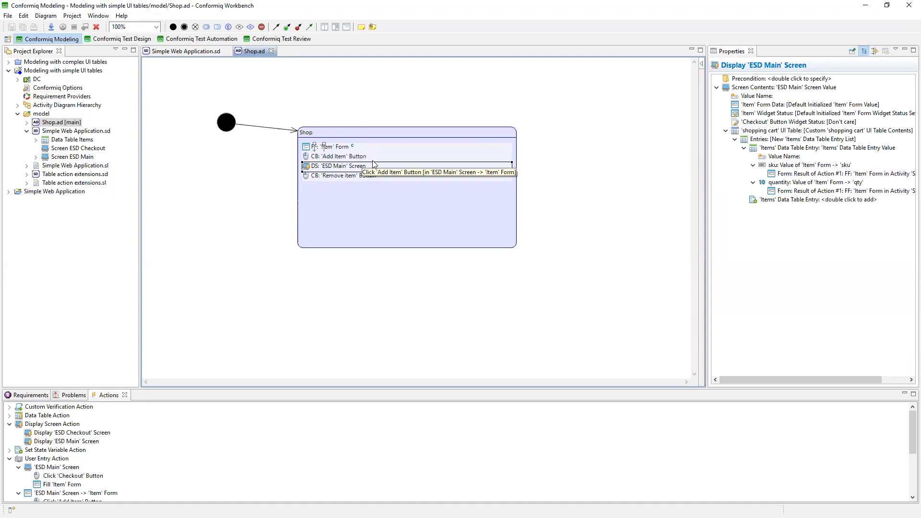
pyautogui.rightClick(385, 215)
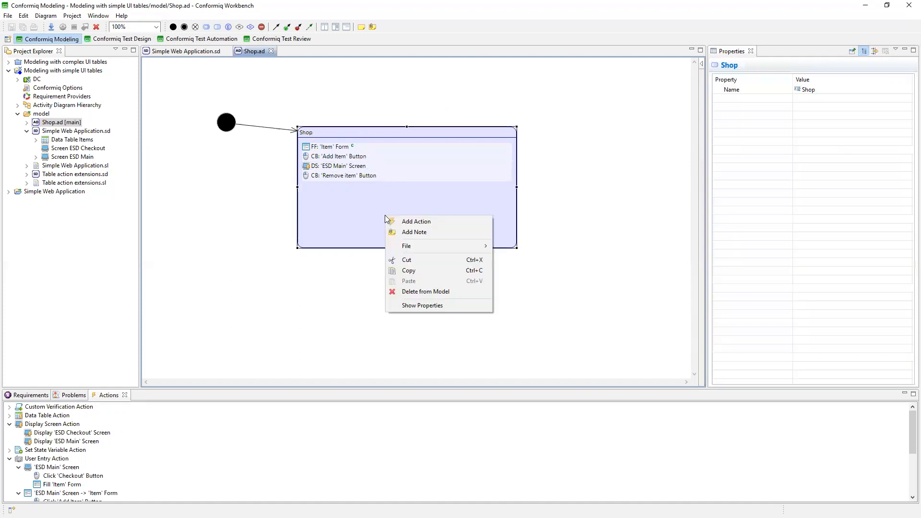
pyautogui.click(9, 416)
pyautogui.click(18, 424)
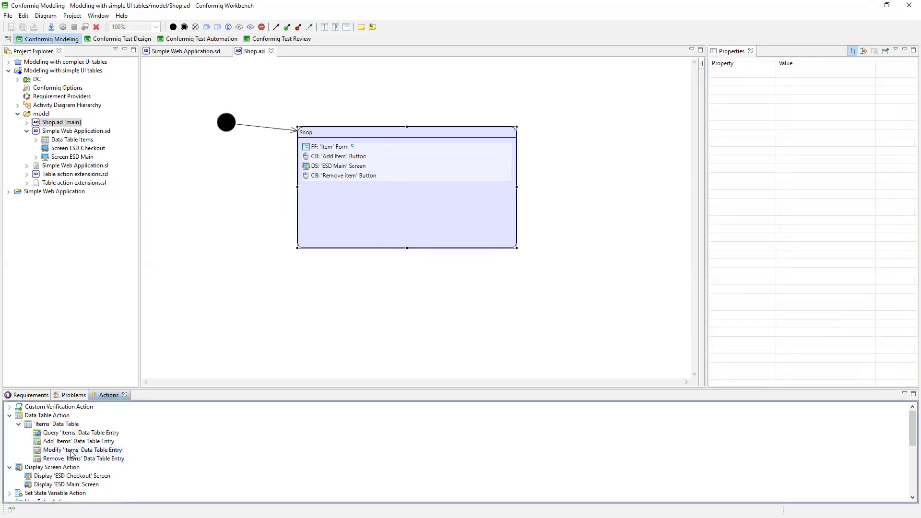
pyautogui.moveTo(70, 442); pyautogui.dragTo(382, 153)
pyautogui.click(336, 159)
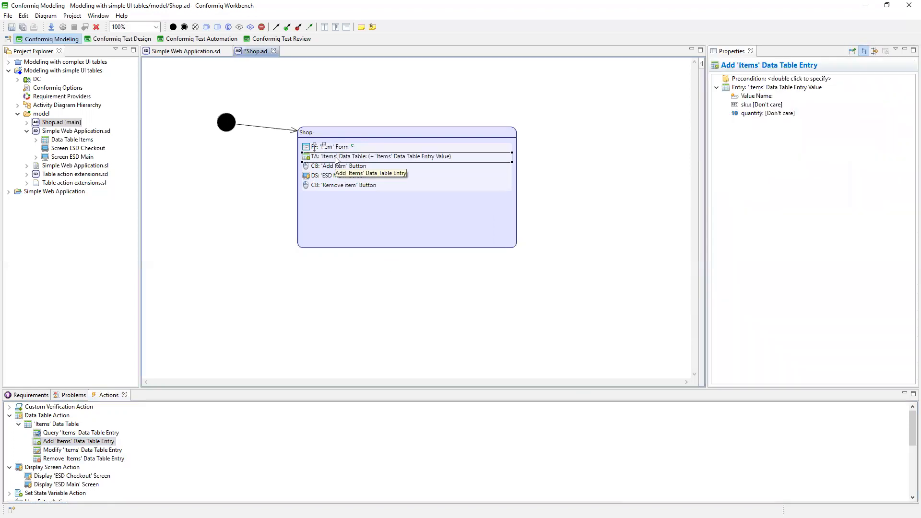
# Set the sku field of the Add 'Items' Data Table Entry action to Value of 'Item' Form -> 'sku'.
pyautogui.doubleClick(755, 105)
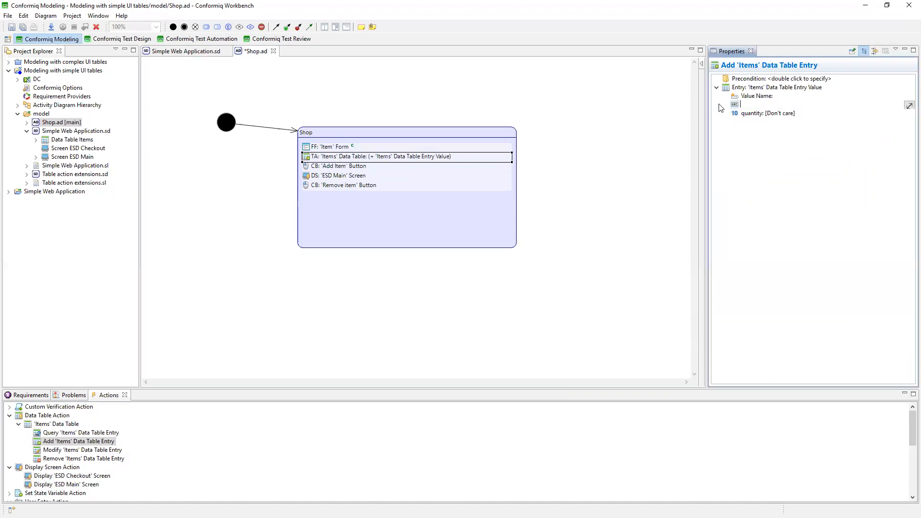
pyautogui.click(786, 285)
pyautogui.doubleClick(735, 103)
pyautogui.click(72, 104)
pyautogui.click(81, 112)
pyautogui.click(139, 120)
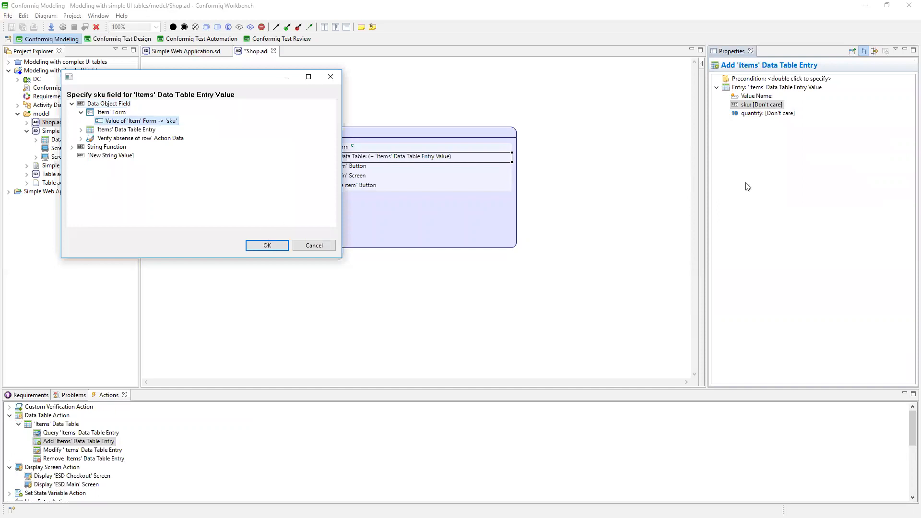
pyautogui.press('Return')
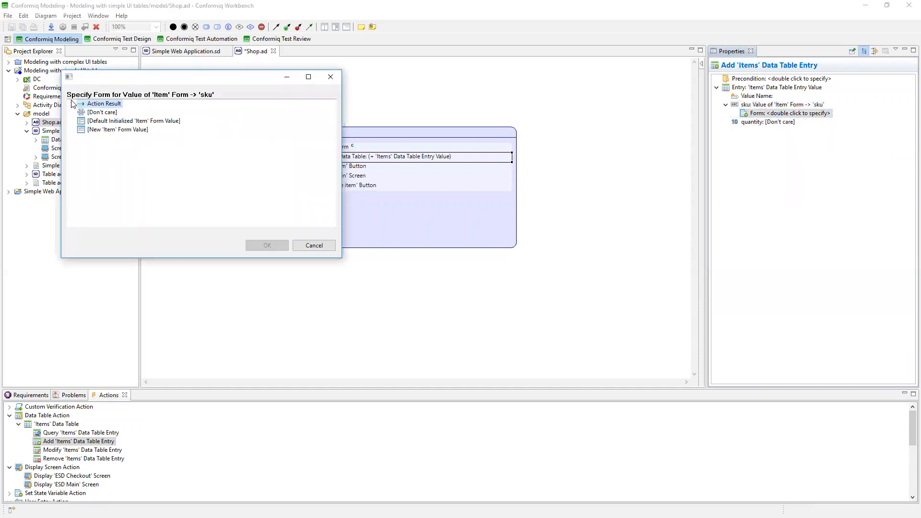
# Specify Result of Action #1: FF: 'Item' Form in Activity 'Shop' as the form for the entry's sku value.
pyautogui.click(72, 104)
pyautogui.click(144, 112)
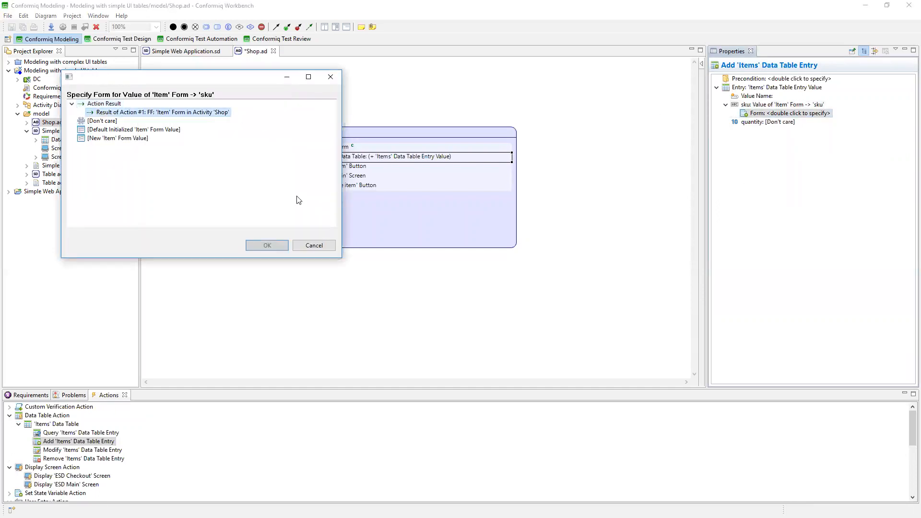
pyautogui.click(267, 244)
# Set the quantity field of the data table entry to Value of 'Item' Form -> 'qty'.
pyautogui.click(759, 122)
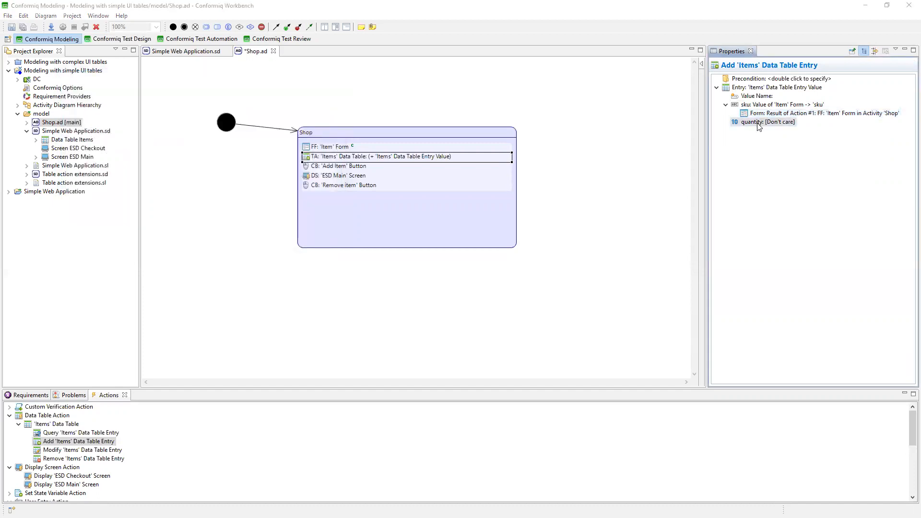
pyautogui.doubleClick(758, 124)
pyautogui.click(72, 103)
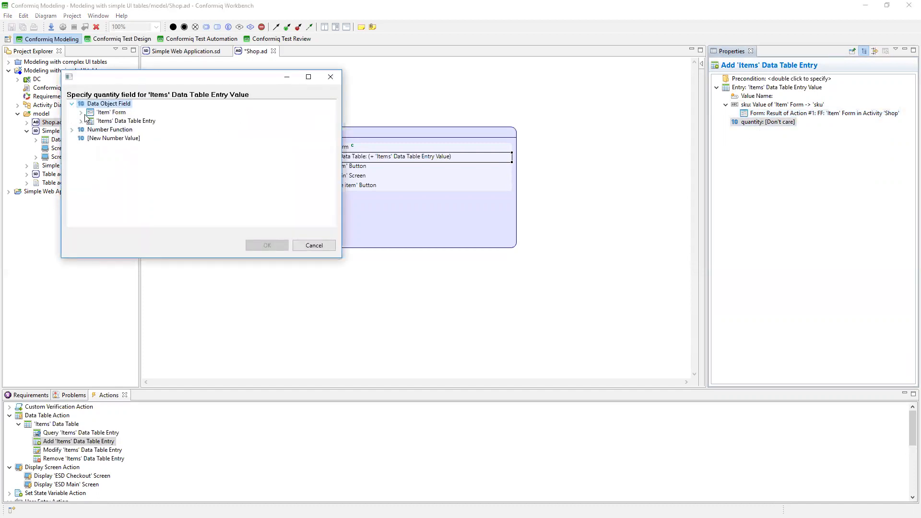
pyautogui.click(81, 113)
pyautogui.click(129, 121)
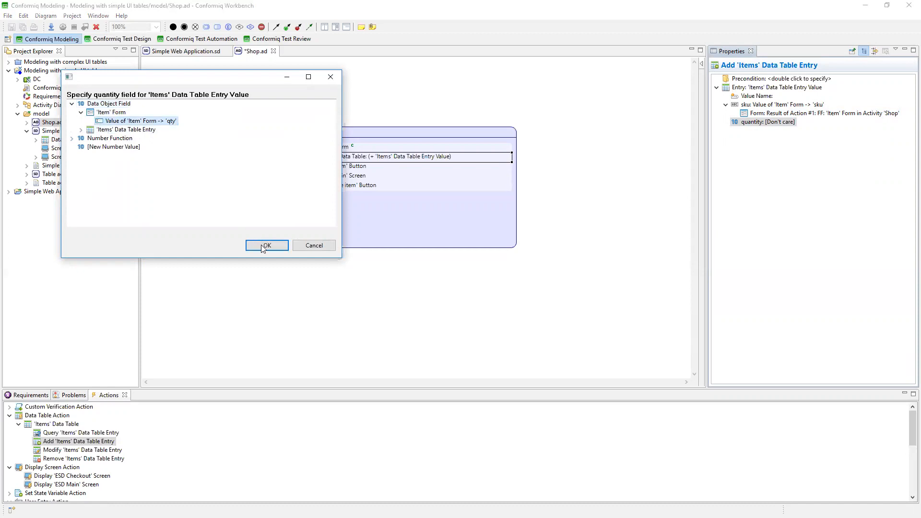
pyautogui.click(267, 245)
# Specify Result of Action #1: FF: 'Item' Form in Activity 'Shop' as the form for the entry's quantity value.
pyautogui.click(802, 130)
pyautogui.doubleClick(802, 130)
pyautogui.click(72, 104)
pyautogui.click(98, 113)
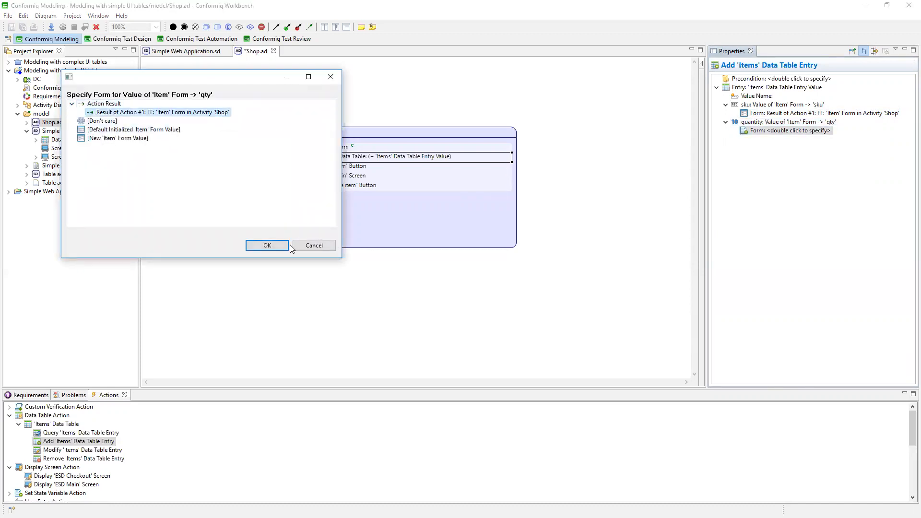
pyautogui.click(286, 249)
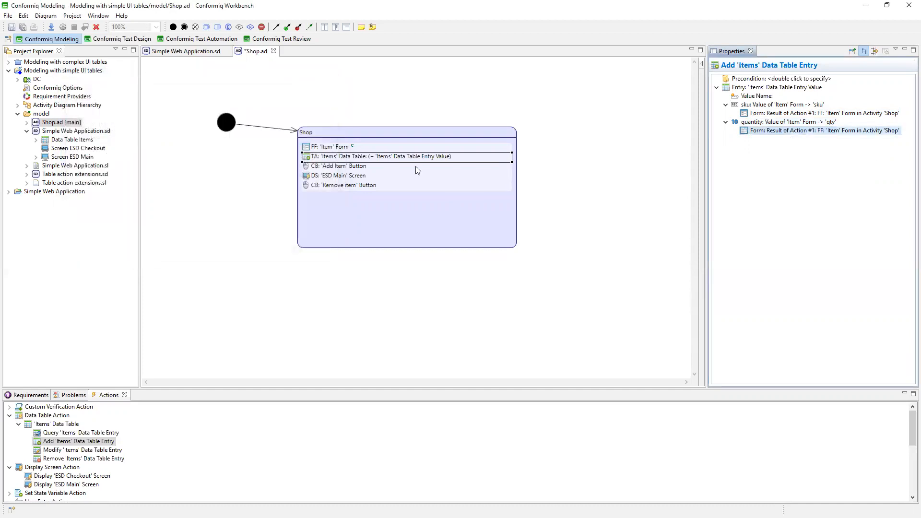
# Move the Add 'Items' Data Table Entry action in Shop to directly after the Click 'Add Item' Button action.
pyautogui.click(324, 159)
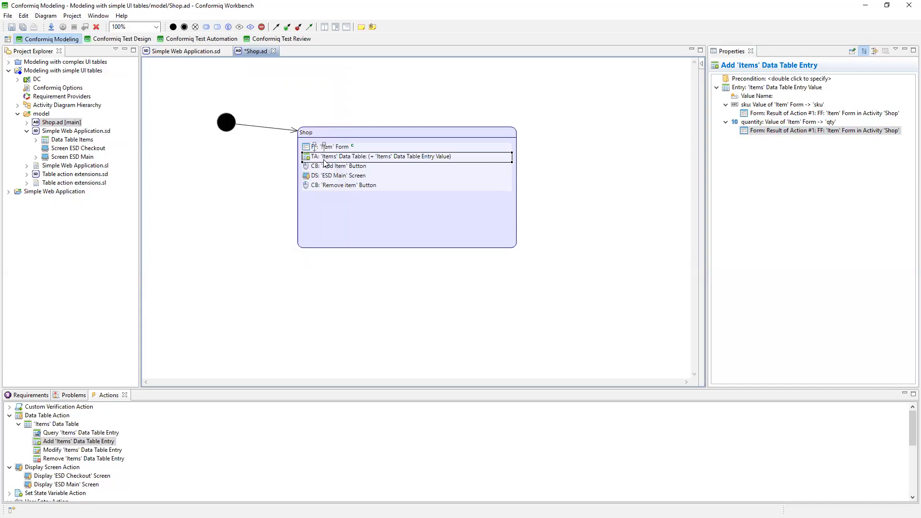
pyautogui.click(335, 150)
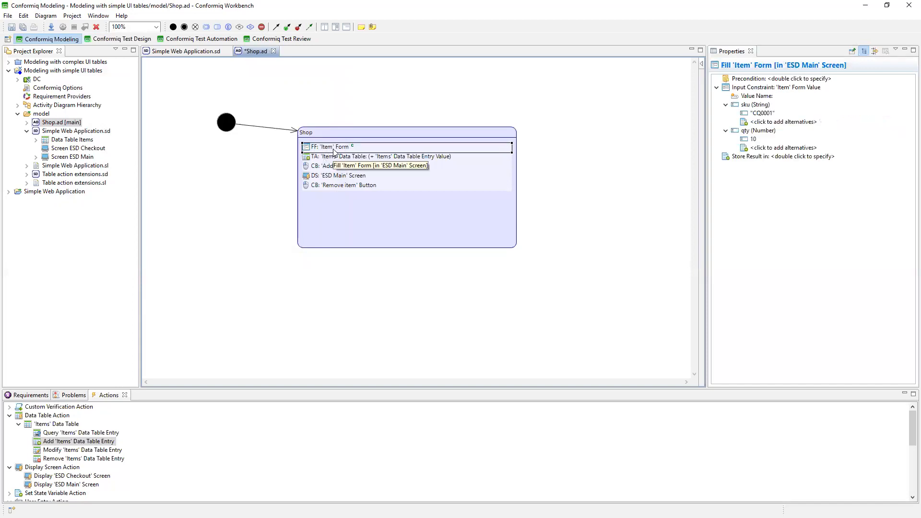
pyautogui.click(347, 159)
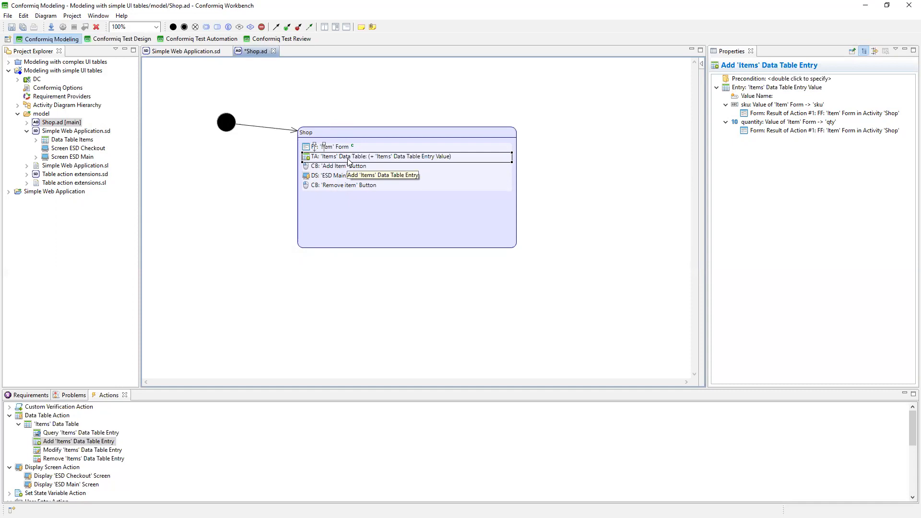
pyautogui.moveTo(320, 157); pyautogui.dragTo(327, 171)
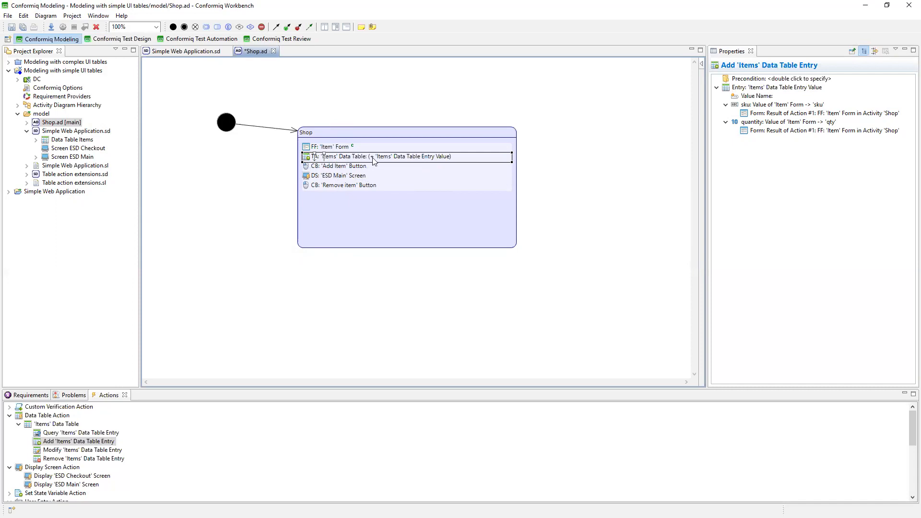
pyautogui.click(467, 187)
pyautogui.moveTo(434, 159); pyautogui.dragTo(434, 174)
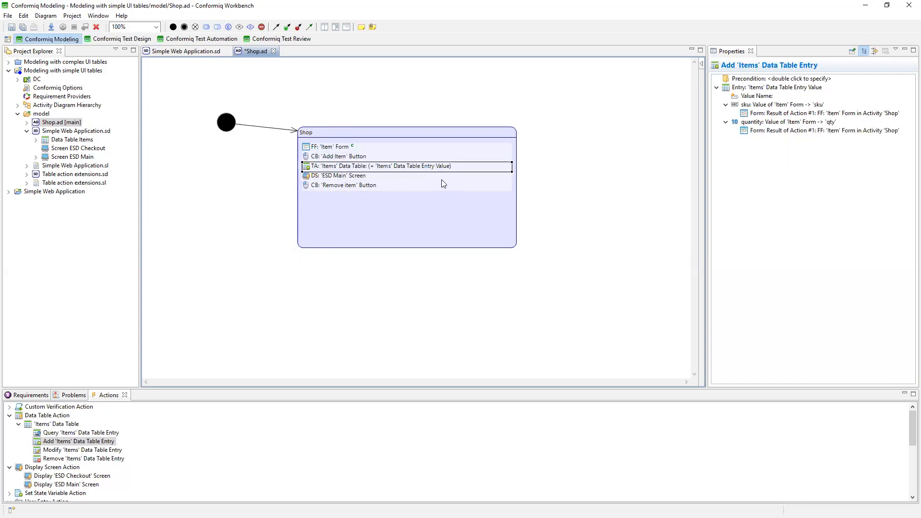
# Replace the custom 'shopping cart' UI table contents in the Display 'ESD Main' Screen action with Contents of 'Items' Data Table.
pyautogui.click(343, 177)
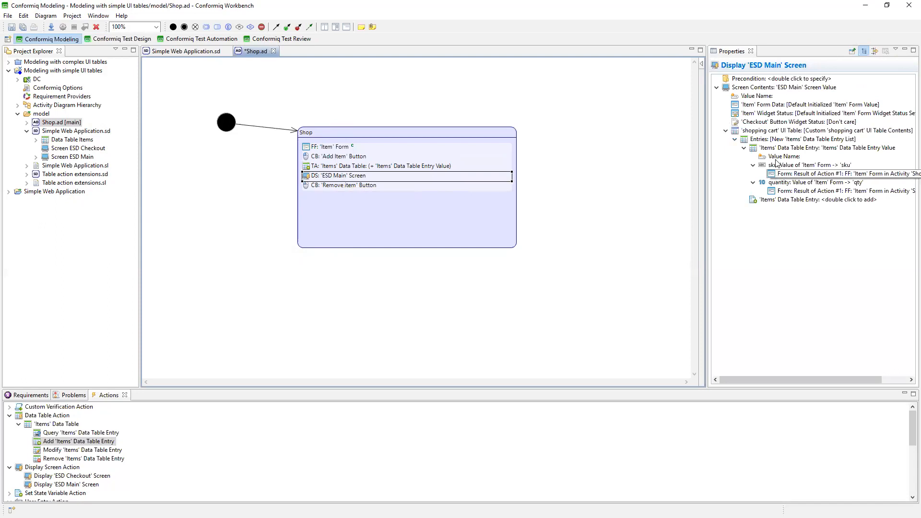
pyautogui.click(802, 214)
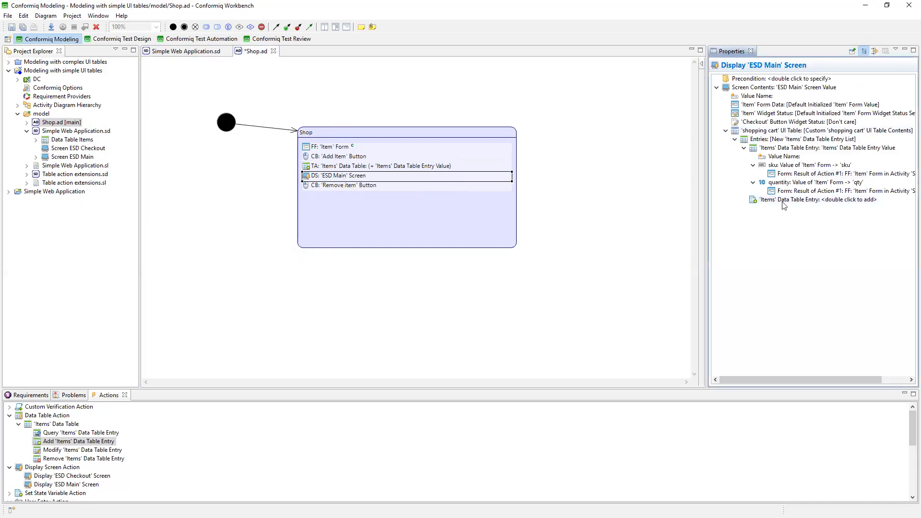
pyautogui.rightClick(794, 140)
pyautogui.click(821, 160)
pyautogui.rightClick(768, 142)
pyautogui.click(781, 152)
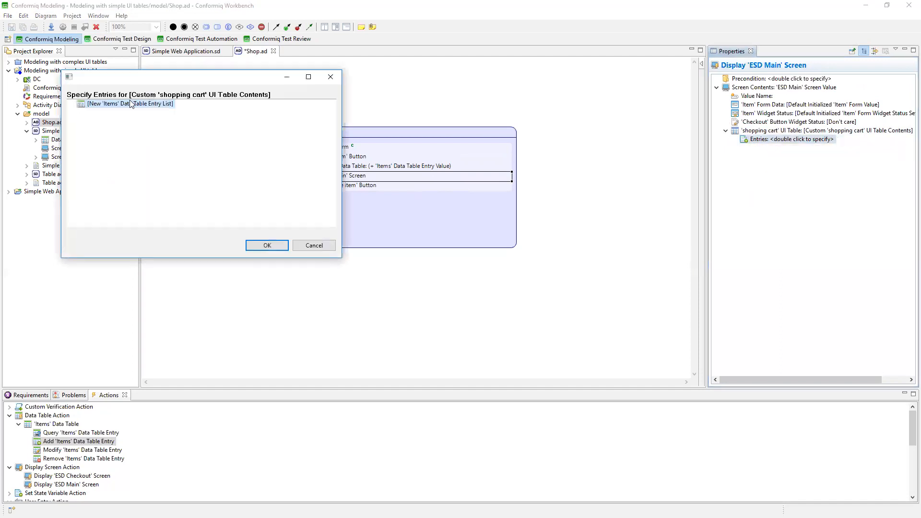
pyautogui.click(314, 245)
pyautogui.rightClick(770, 131)
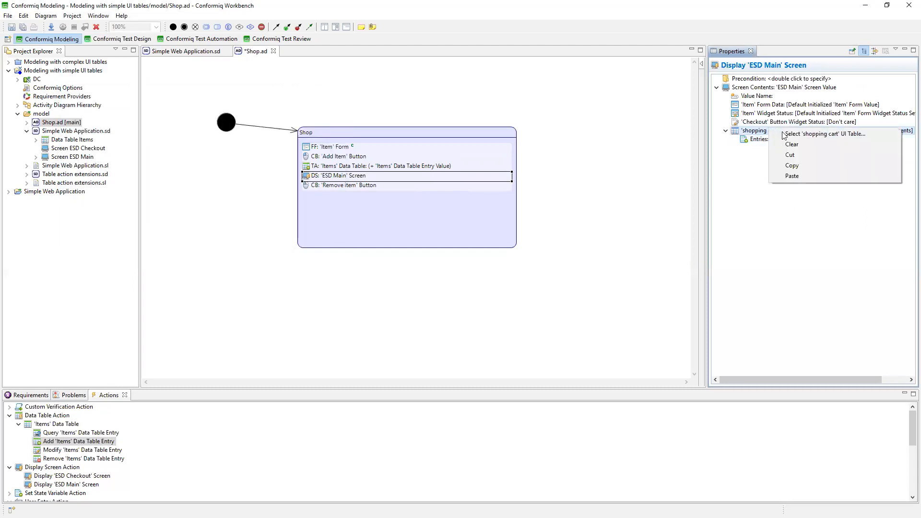
pyautogui.doubleClick(748, 135)
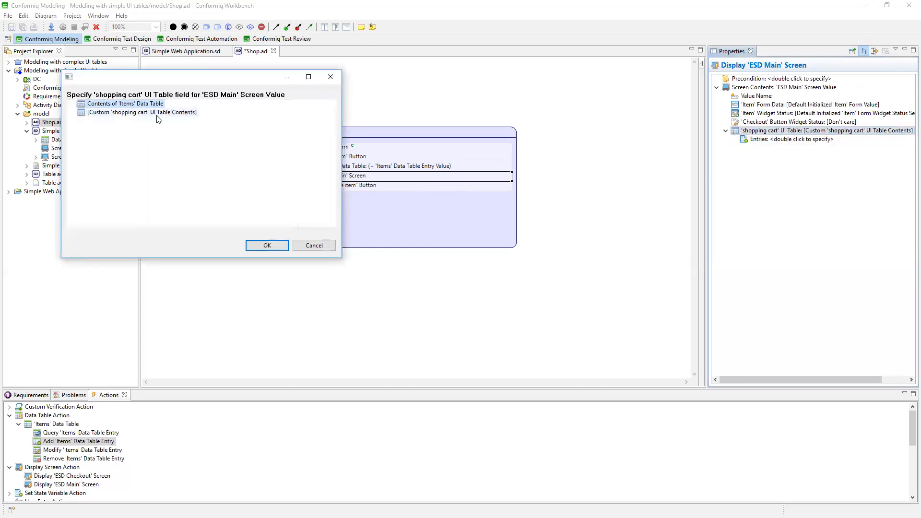
pyautogui.click(262, 247)
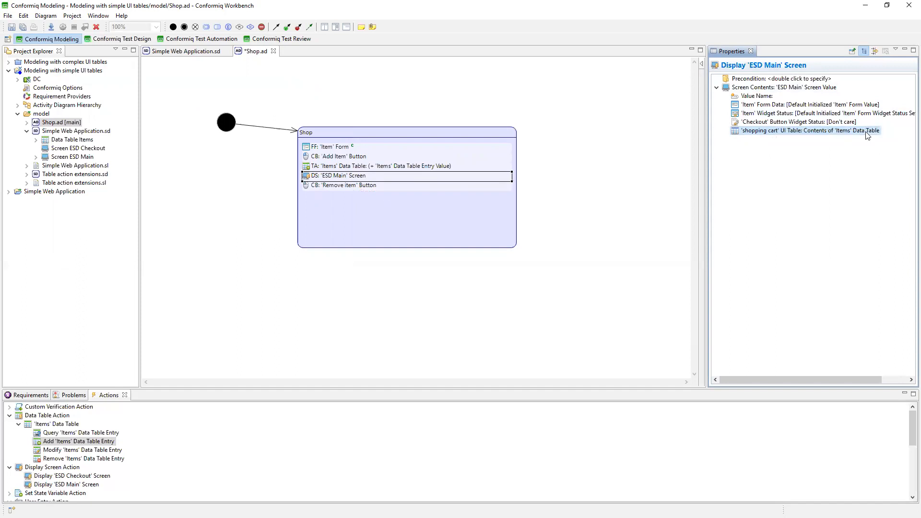
# Review the properties of the form, data table, screen and 'Remove item' actions in Shop, including the 'shopping cart' content options.
pyautogui.click(333, 167)
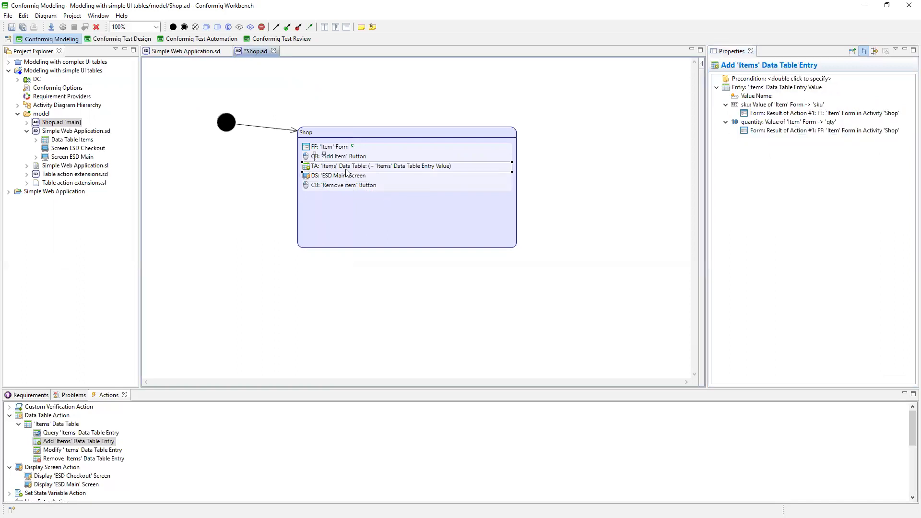
pyautogui.click(337, 147)
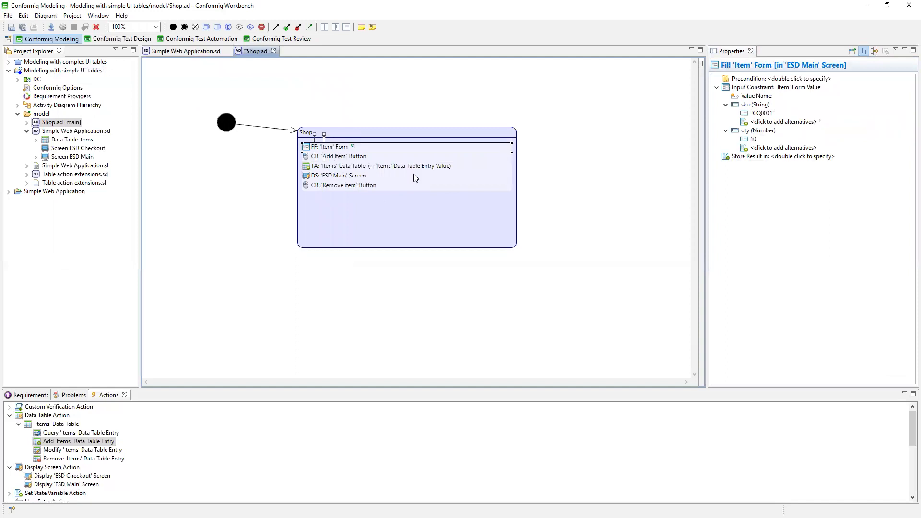
pyautogui.click(350, 167)
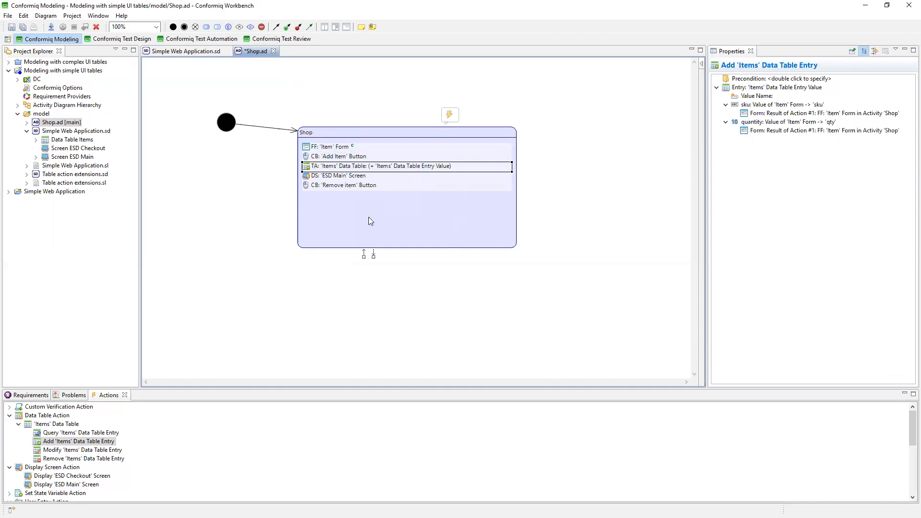
pyautogui.click(379, 174)
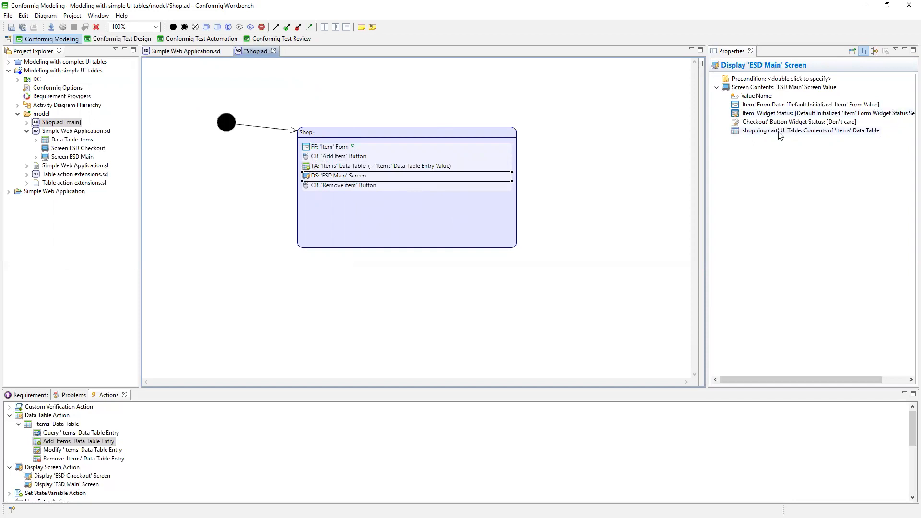
pyautogui.doubleClick(778, 132)
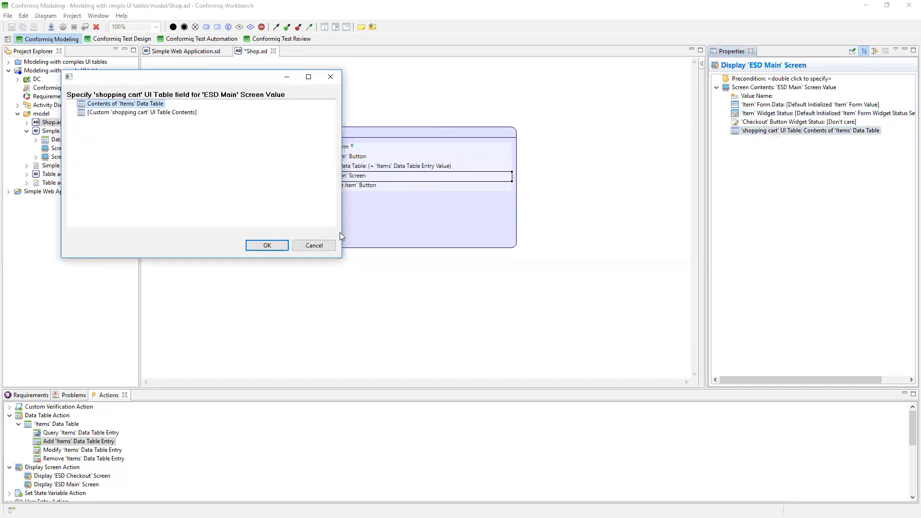
pyautogui.click(314, 246)
pyautogui.click(344, 186)
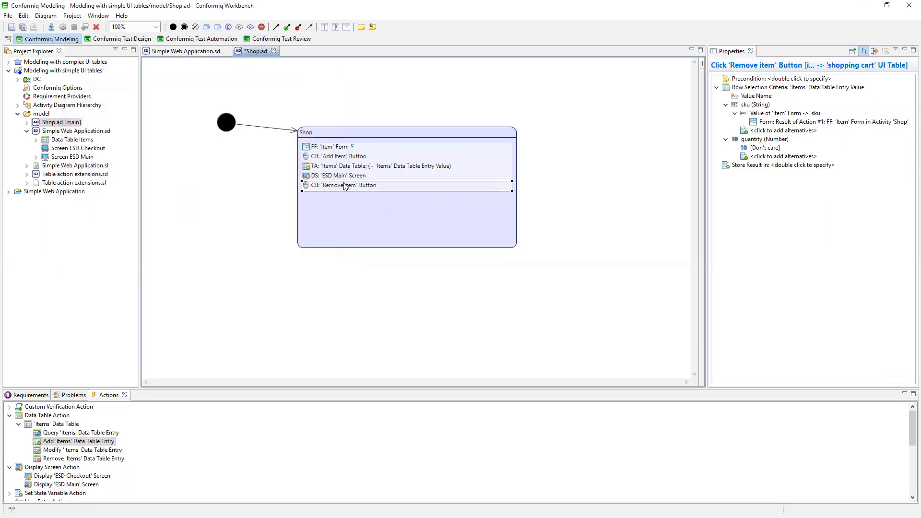
pyautogui.click(345, 167)
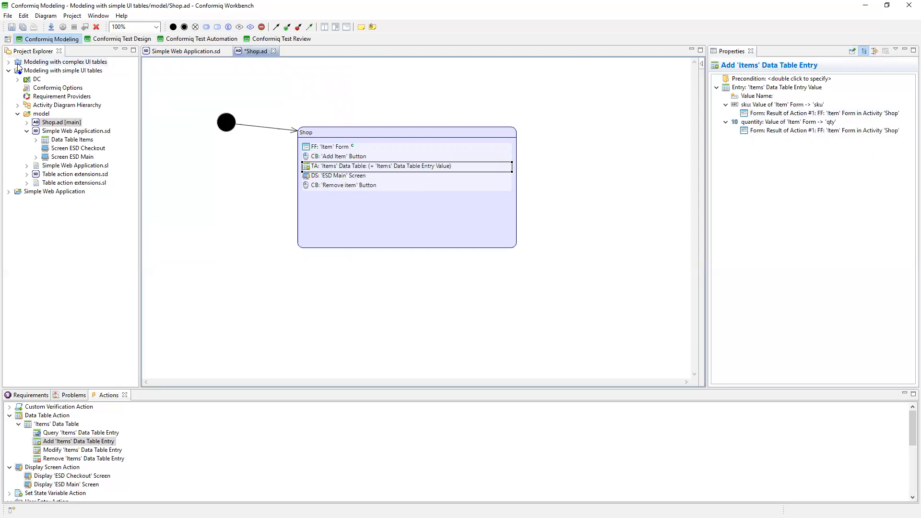
# Save the model and generate the test cases again.
pyautogui.click(23, 30)
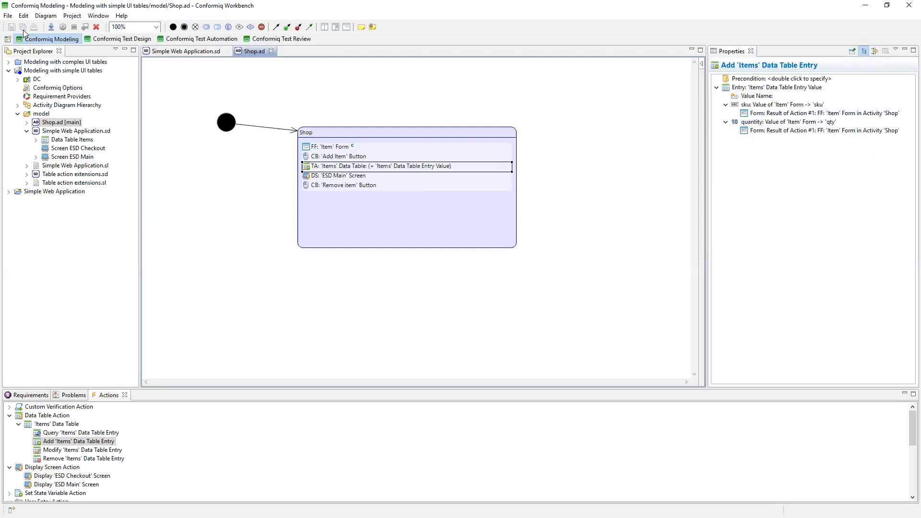
pyautogui.click(65, 28)
pyautogui.click(509, 274)
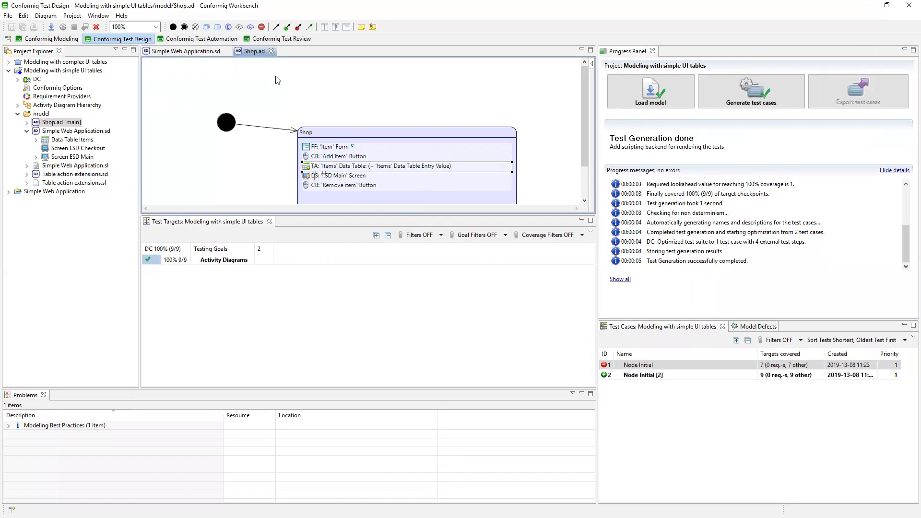
# Open test case Node Initial [2] in the Conformiq Test Review perspective and expand the shopping cart entry of its Display ESD Main screen step.
pyautogui.click(276, 39)
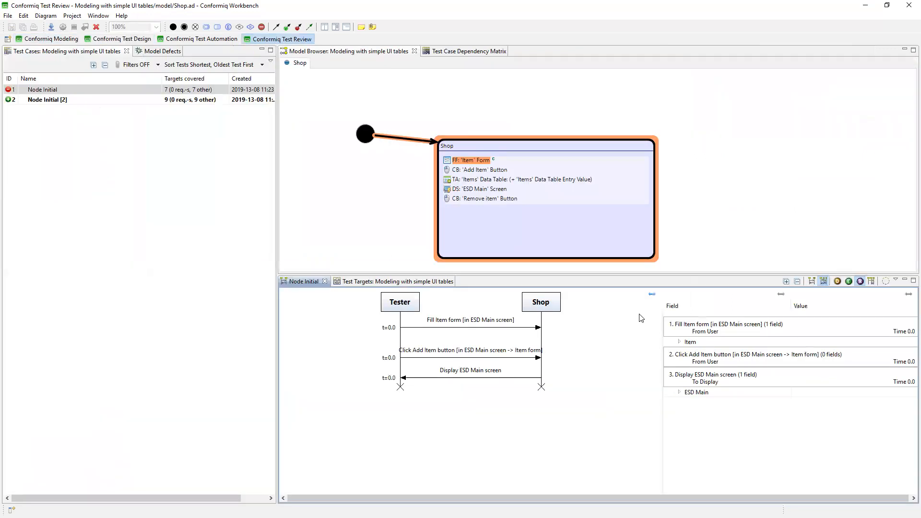
pyautogui.click(148, 106)
pyautogui.click(147, 100)
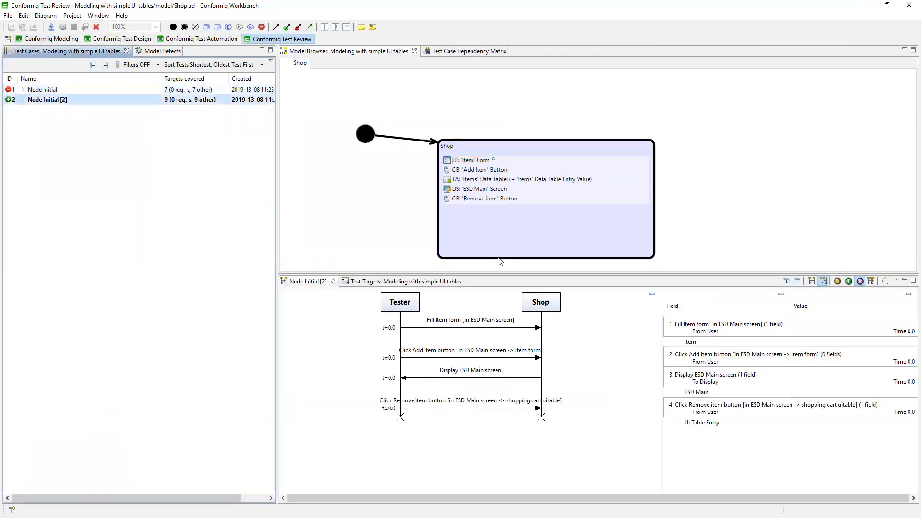
pyautogui.click(685, 394)
pyautogui.click(679, 392)
pyautogui.click(689, 423)
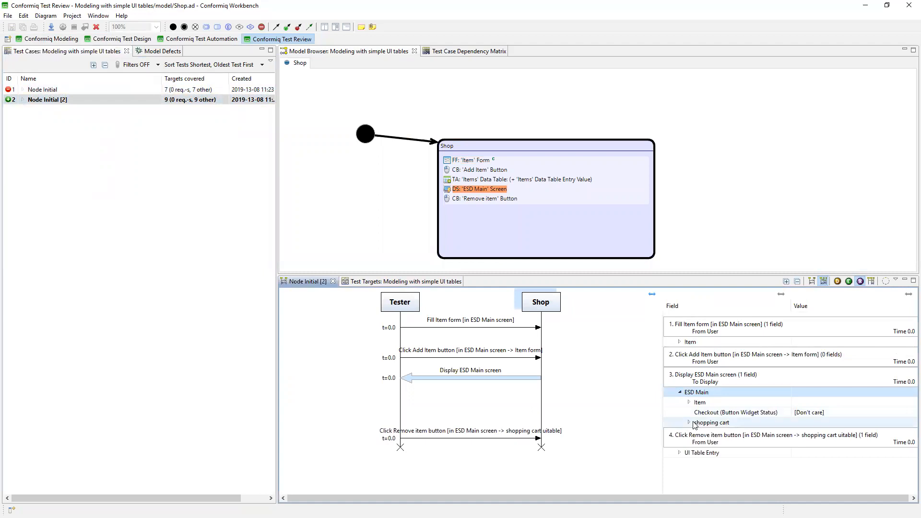
pyautogui.click(699, 433)
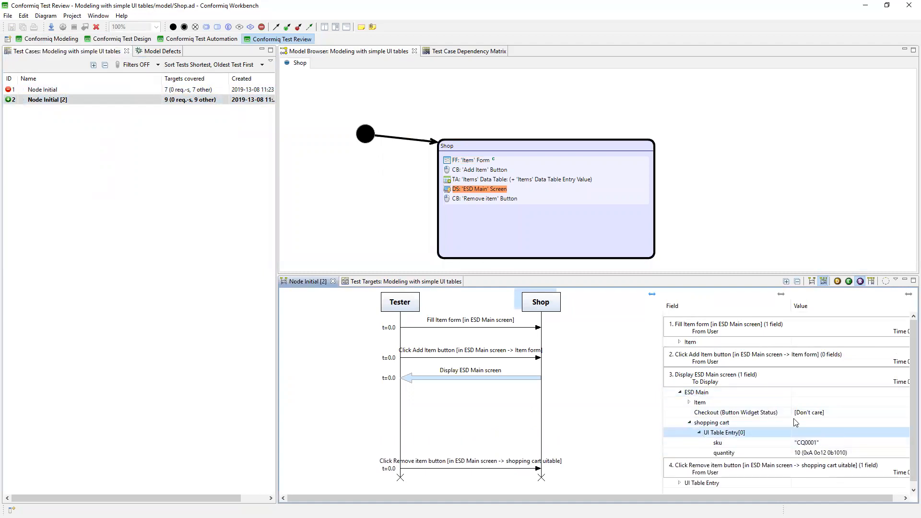
# Compare the Item form values with the shopping cart entry and select the 'Items' Data Table action in the Shop model.
pyautogui.doubleClick(747, 342)
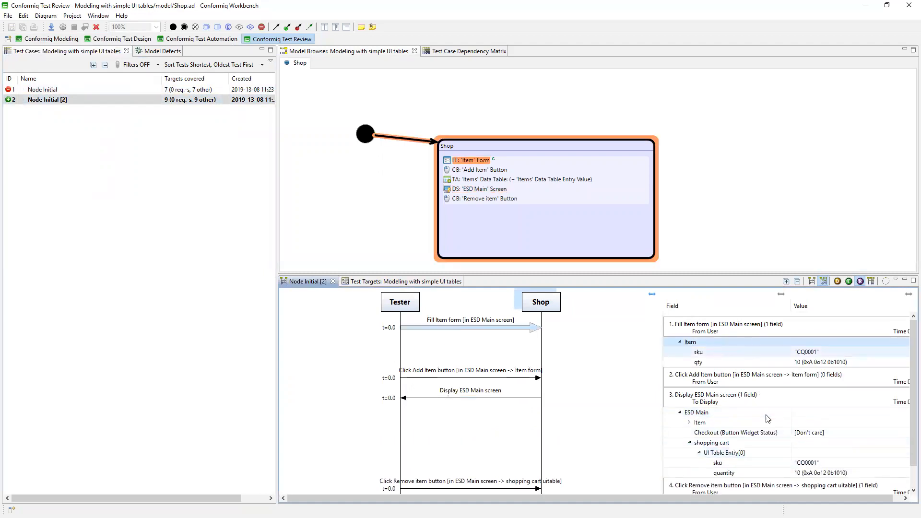
pyautogui.scroll(-1, 763, 420)
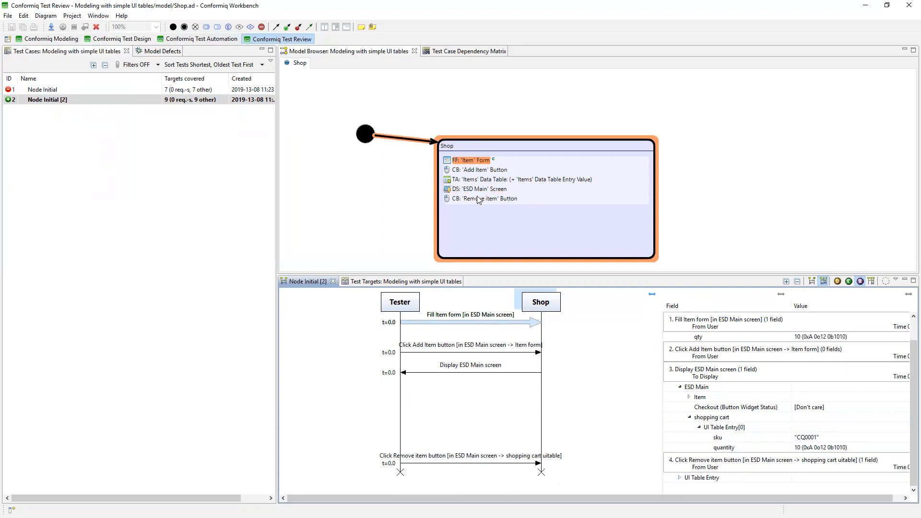
pyautogui.click(457, 182)
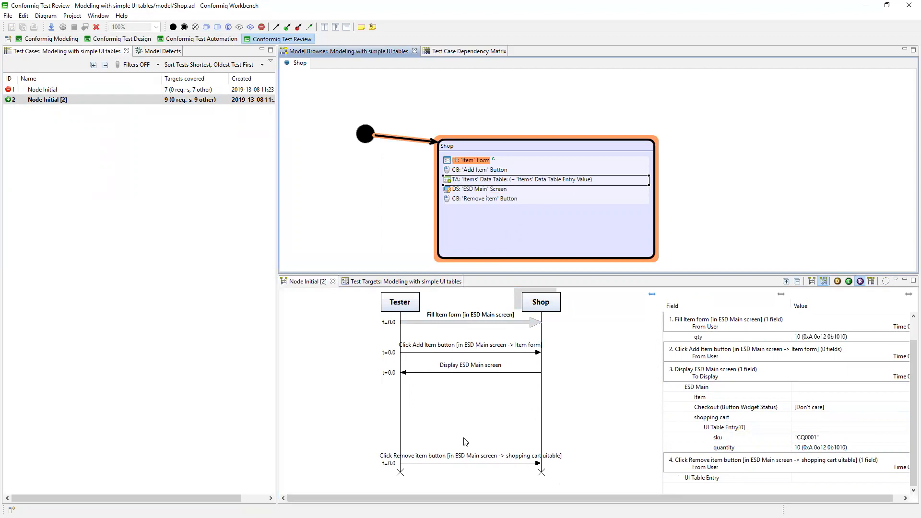
# Expand the UI Table Entry of the Click Remove item button step and examine its sku and quantity.
pyautogui.click(672, 479)
pyautogui.click(681, 477)
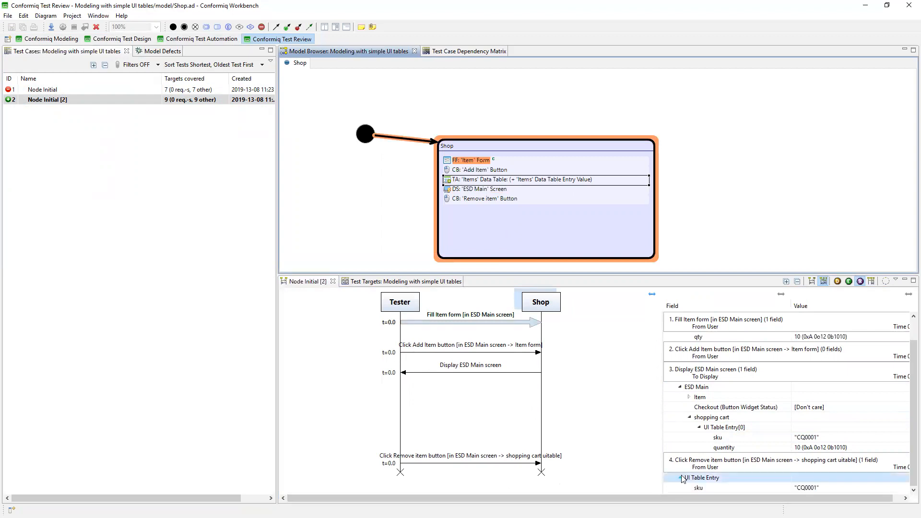
pyautogui.scroll(-1, 800, 462)
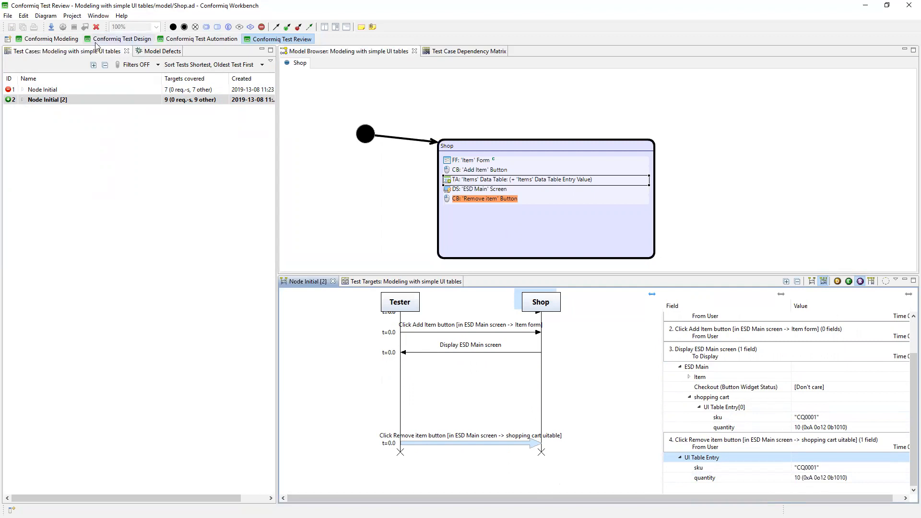
# Return to the Conformiq Modeling perspective and add a Select Rows in UI Table action for 'shopping cart' after the 'Remove item' action in Shop.
pyautogui.click(58, 39)
pyautogui.click(336, 189)
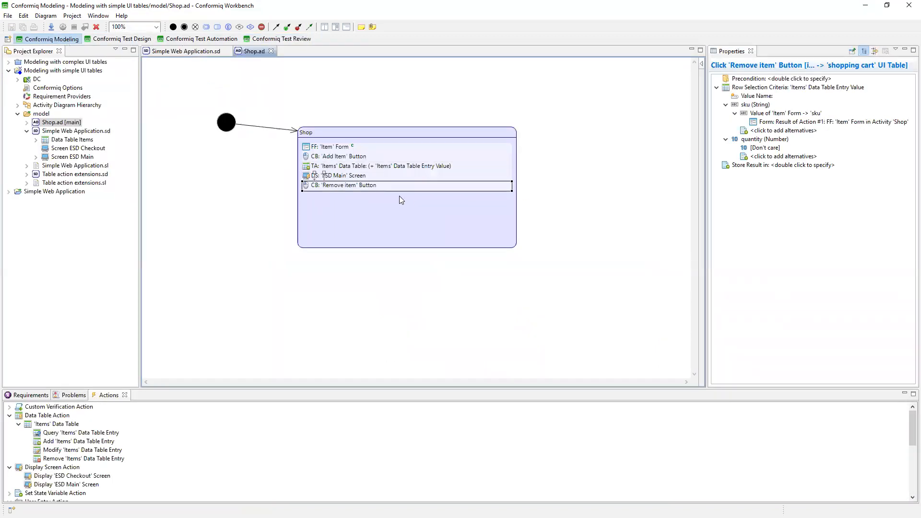
pyautogui.scroll(-1, 72, 493)
pyautogui.scroll(-3, 73, 494)
pyautogui.moveTo(72, 467); pyautogui.dragTo(402, 192)
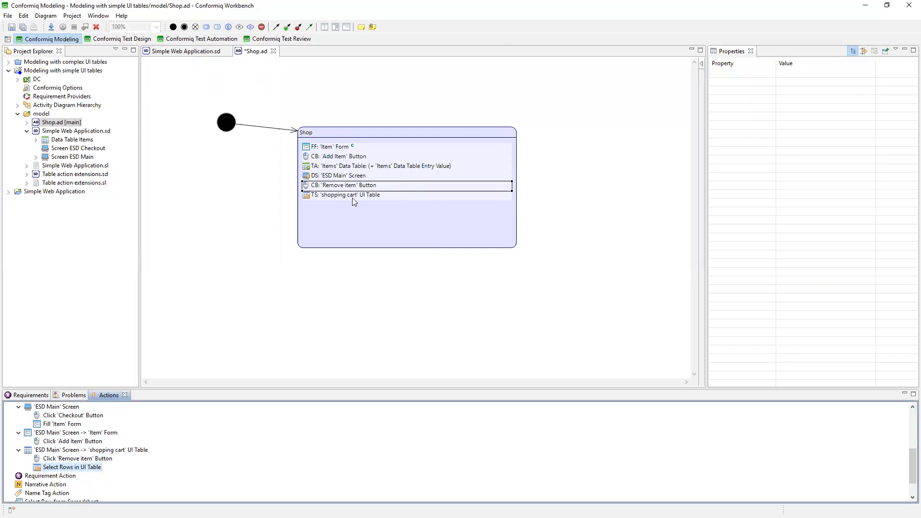
# Copy the row selection criteria of the 'Remove item' Button action into the 'shopping cart' Select Rows action and expand the sku and quantity criteria.
pyautogui.click(331, 186)
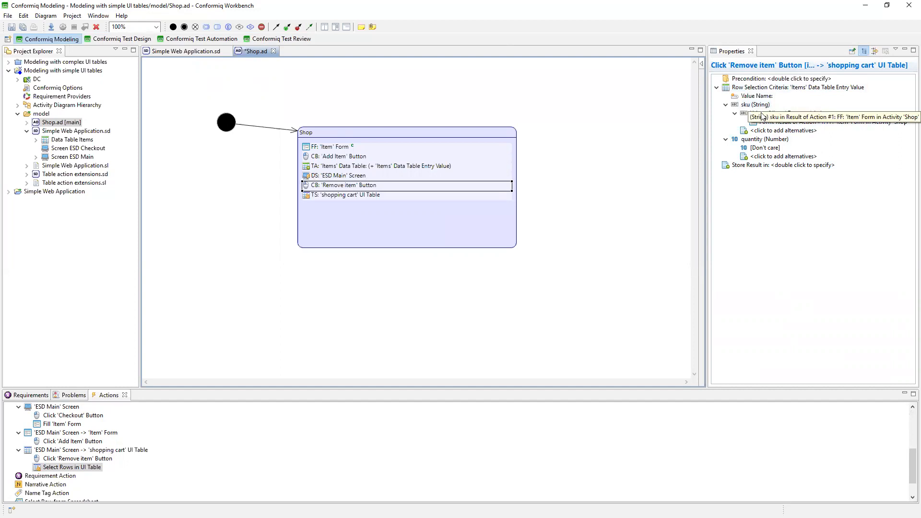
pyautogui.click(763, 114)
pyautogui.rightClick(763, 114)
pyautogui.rightClick(756, 89)
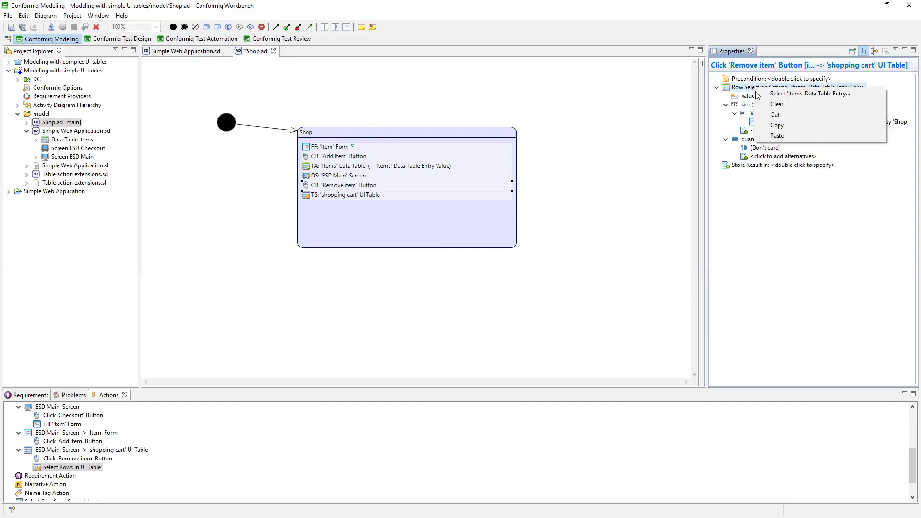
pyautogui.click(782, 125)
pyautogui.click(373, 195)
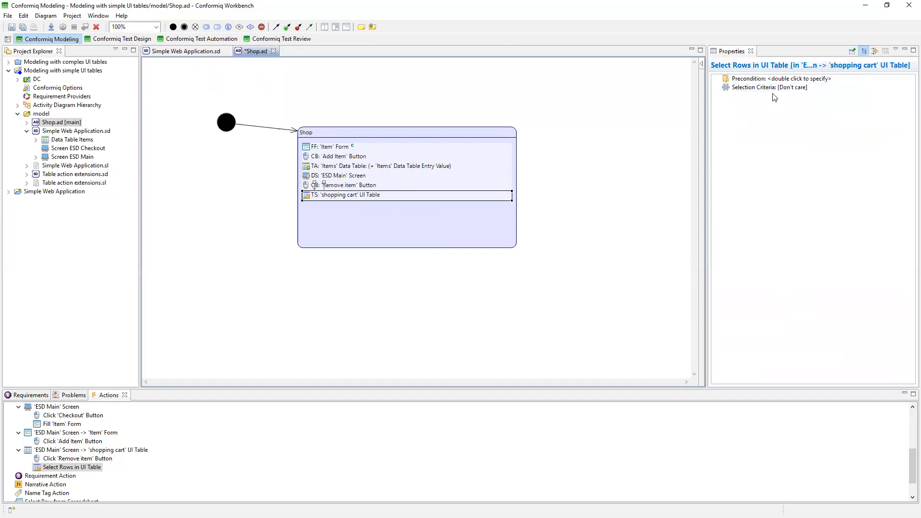
pyautogui.rightClick(772, 94)
pyautogui.click(803, 137)
pyautogui.click(717, 88)
pyautogui.click(726, 105)
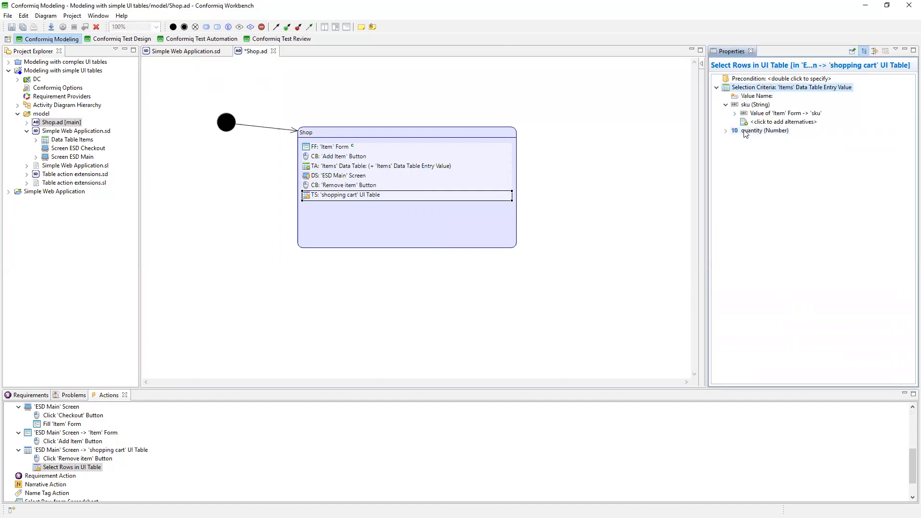
pyautogui.click(727, 131)
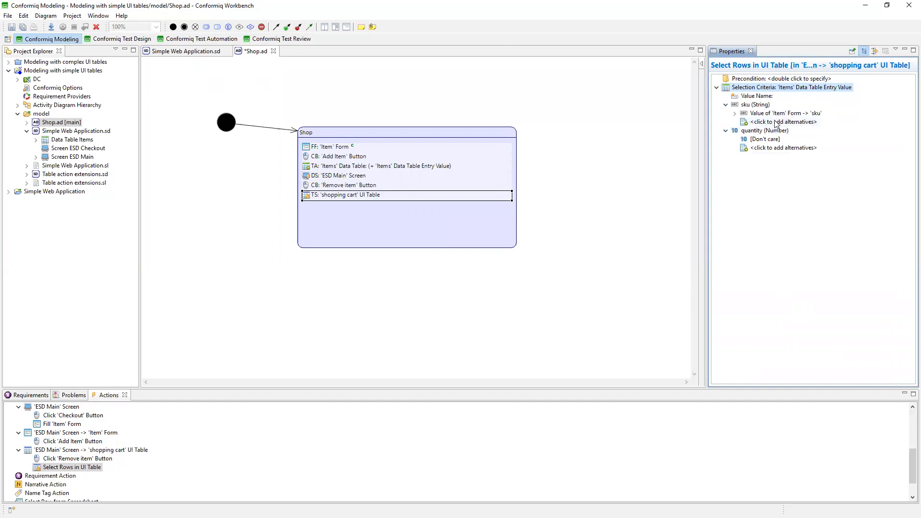
pyautogui.click(734, 113)
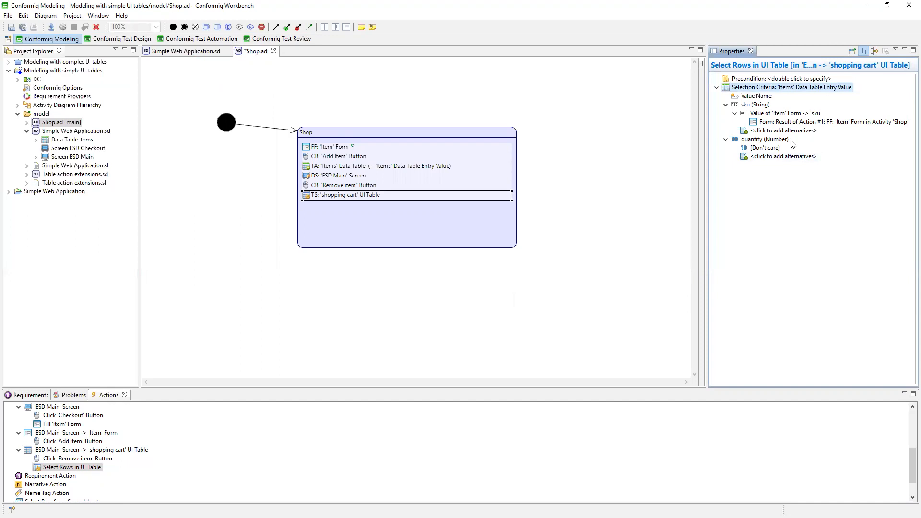
# Replace the sku criterion of the 'shopping cart' row selection with Don't care, set quantity to 5, and save the model.
pyautogui.rightClick(769, 113)
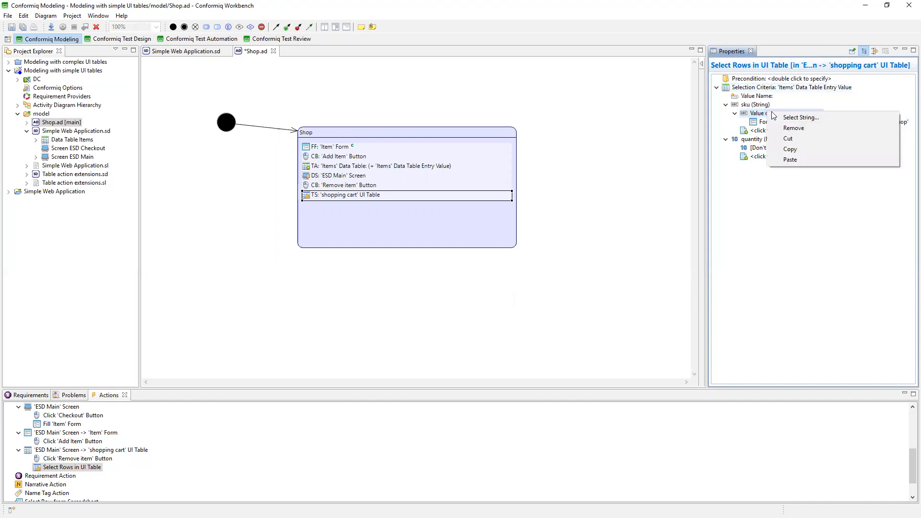
pyautogui.click(780, 128)
pyautogui.rightClick(755, 103)
pyautogui.rightClick(741, 105)
pyautogui.click(796, 171)
pyautogui.click(773, 114)
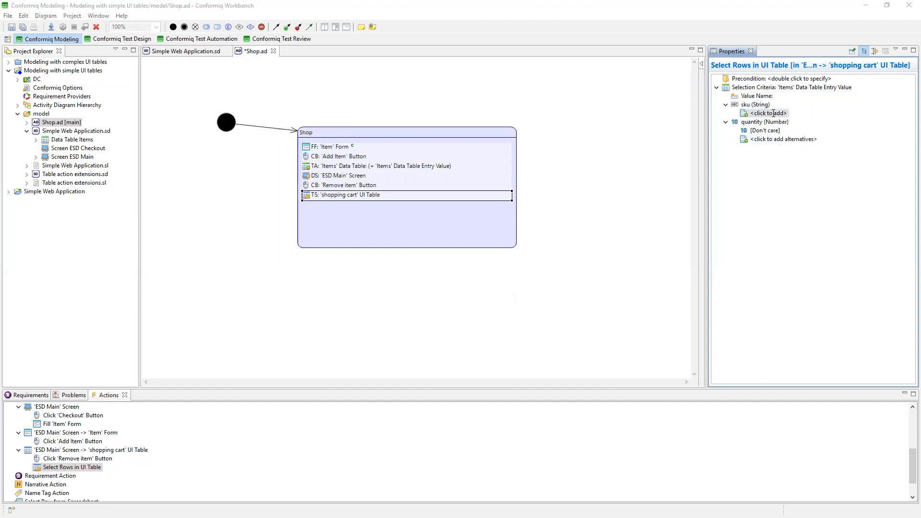
pyautogui.doubleClick(110, 125)
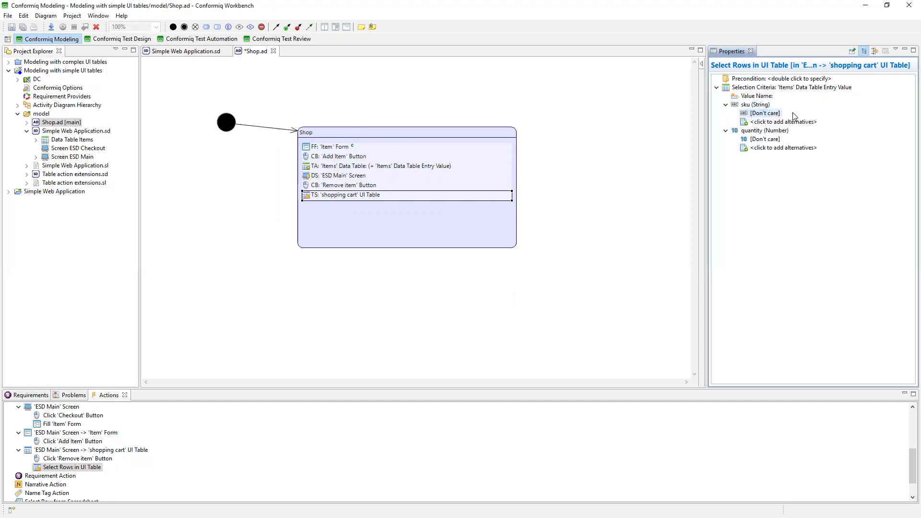
pyautogui.click(768, 138)
pyautogui.write('5')
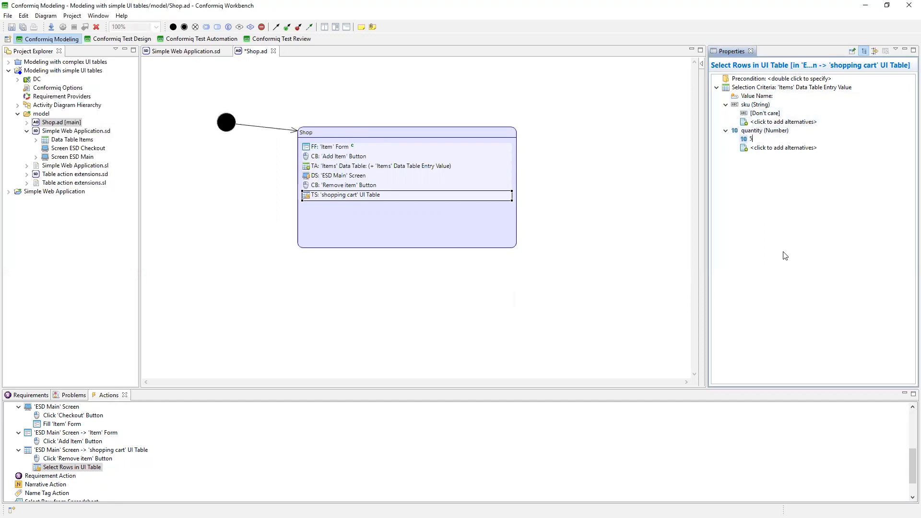
pyautogui.click(12, 27)
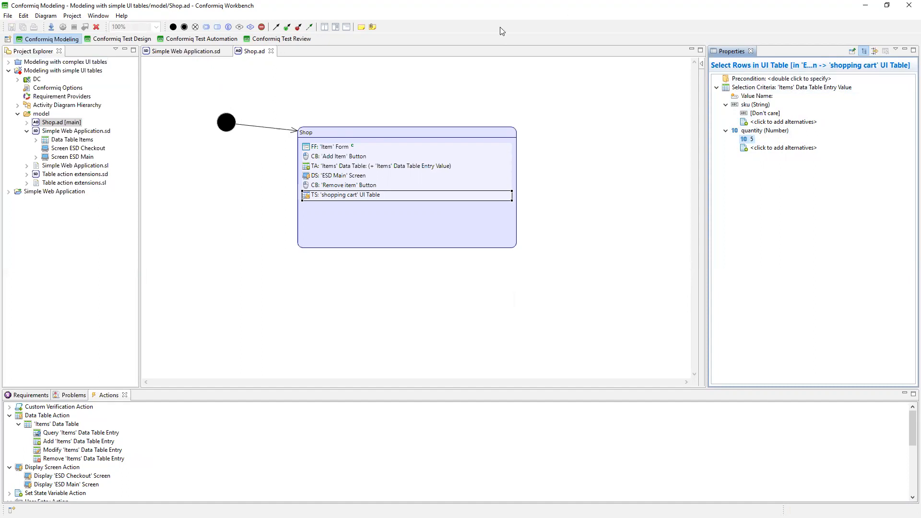
# Reduce the height of the Shop activity so that it ends just below its last action.
pyautogui.click(357, 166)
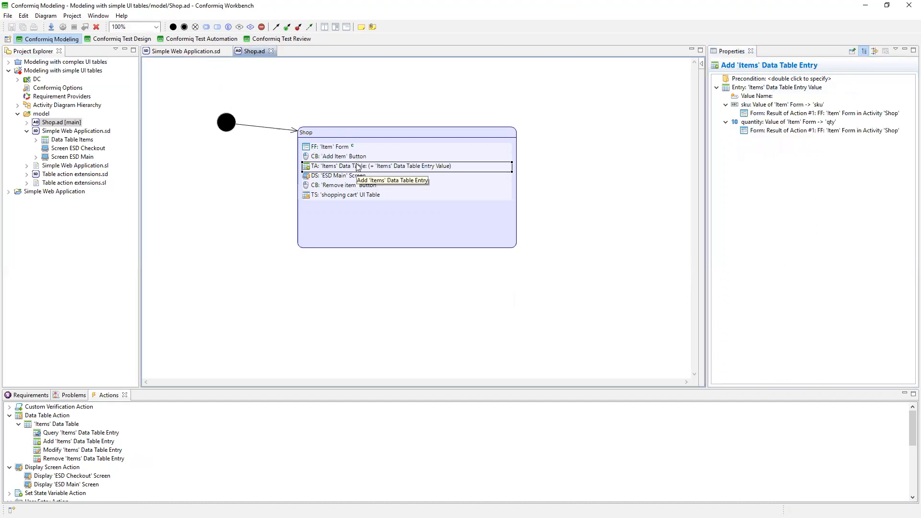
pyautogui.click(378, 248)
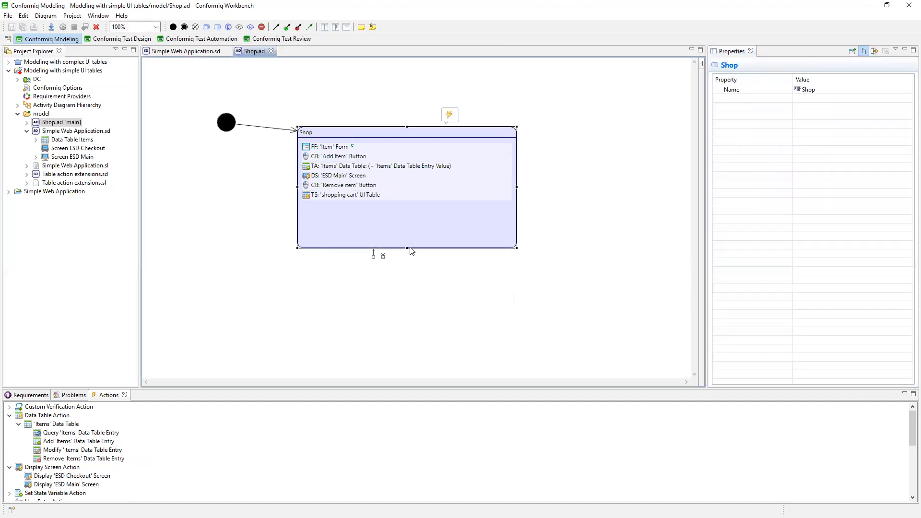
pyautogui.moveTo(411, 218); pyautogui.dragTo(410, 219)
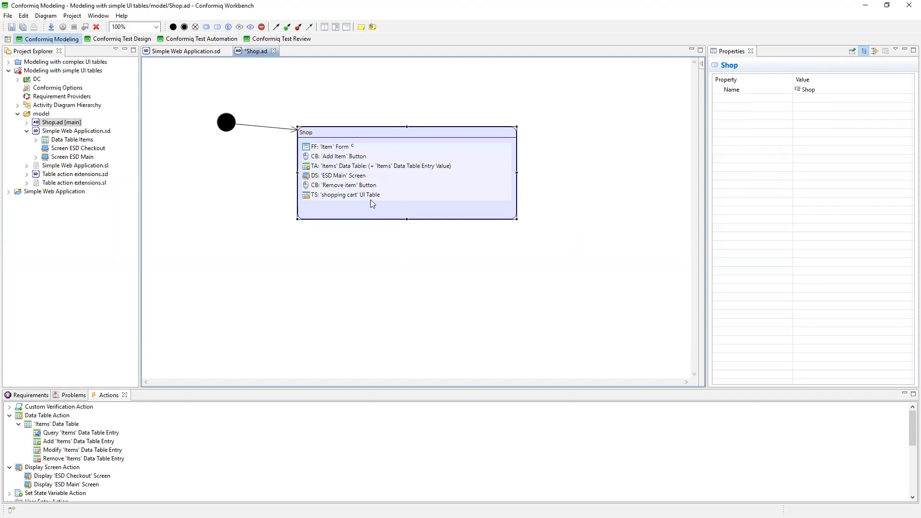
# Compare the properties of the 'ESD Main' Screen, 'Remove item' Button and 'shopping cart' UI Table actions in Shop.
pyautogui.click(344, 178)
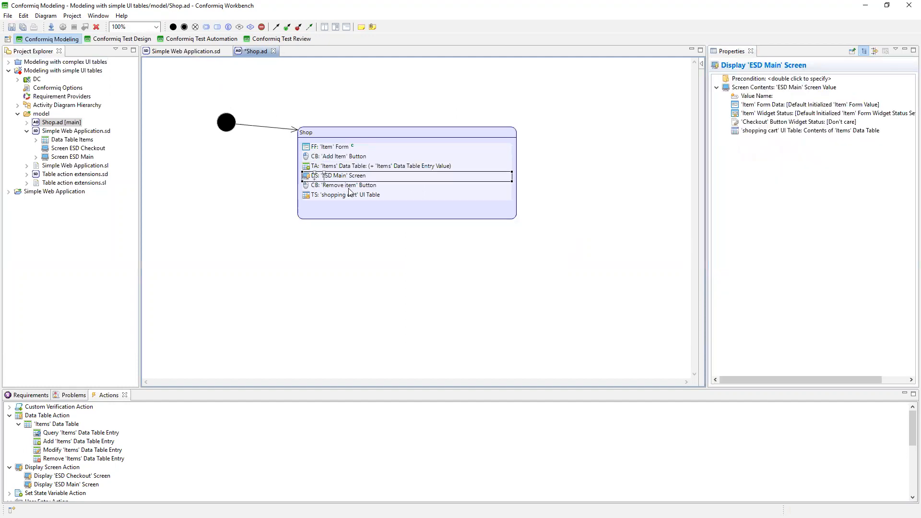
pyautogui.click(351, 194)
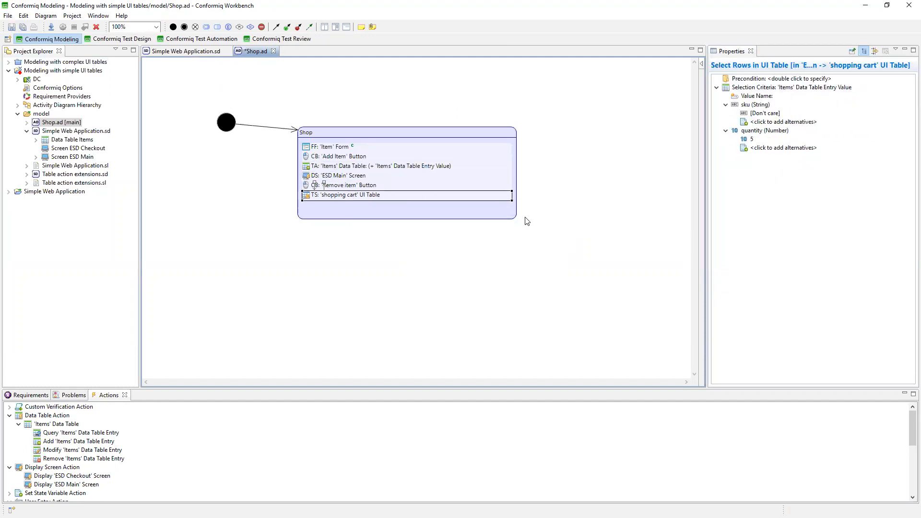
pyautogui.click(758, 88)
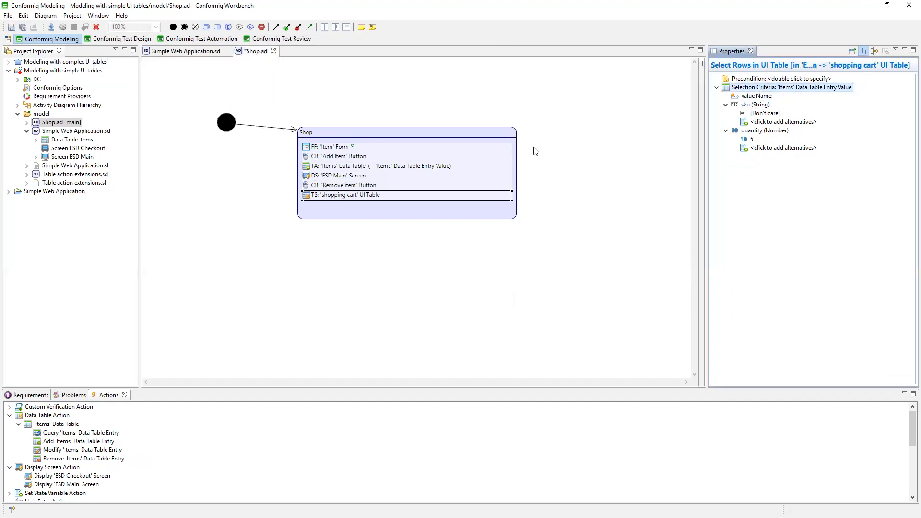
pyautogui.click(329, 188)
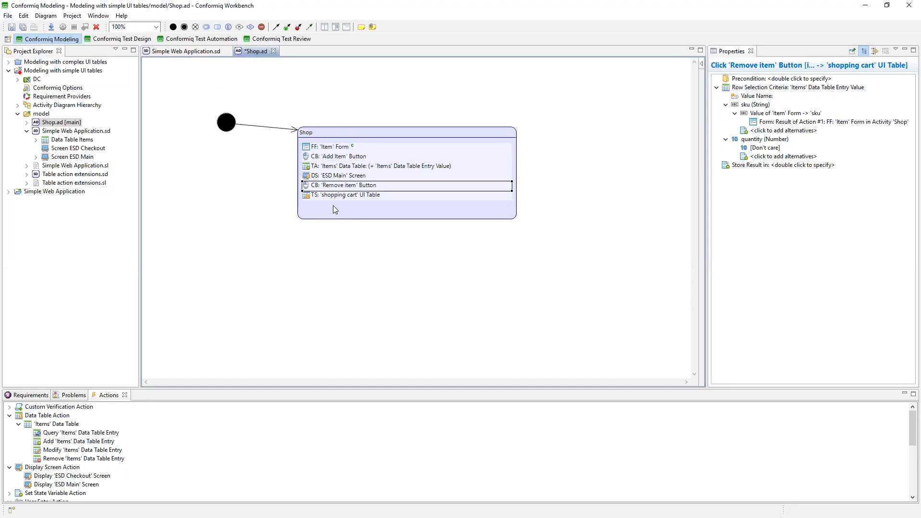
pyautogui.click(325, 196)
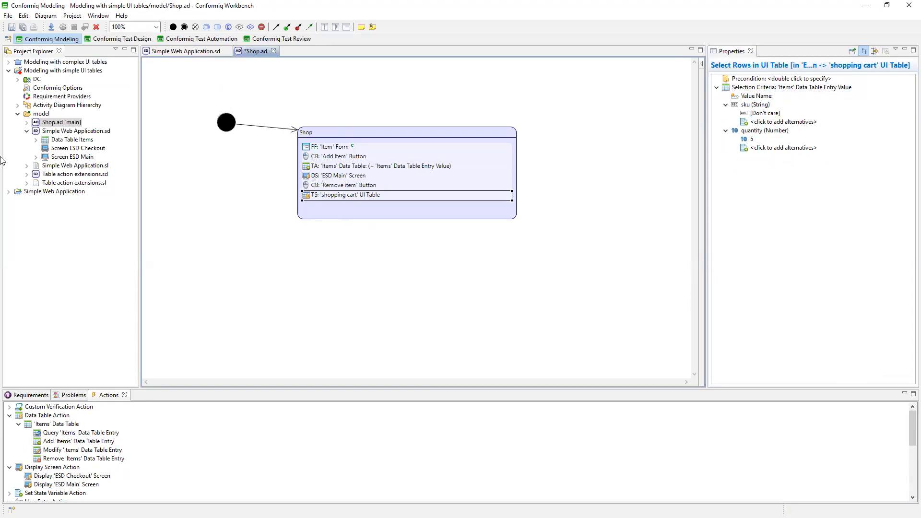
# Open Table action extensions.sd and examine the properties of the 'Verify absense of row' custom action, giving the property list more width.
pyautogui.click(53, 174)
pyautogui.doubleClick(53, 173)
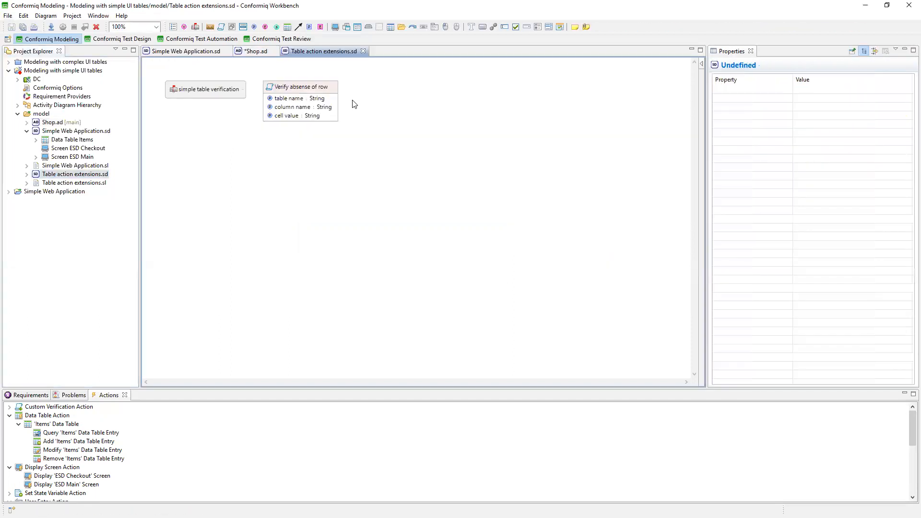
pyautogui.click(308, 92)
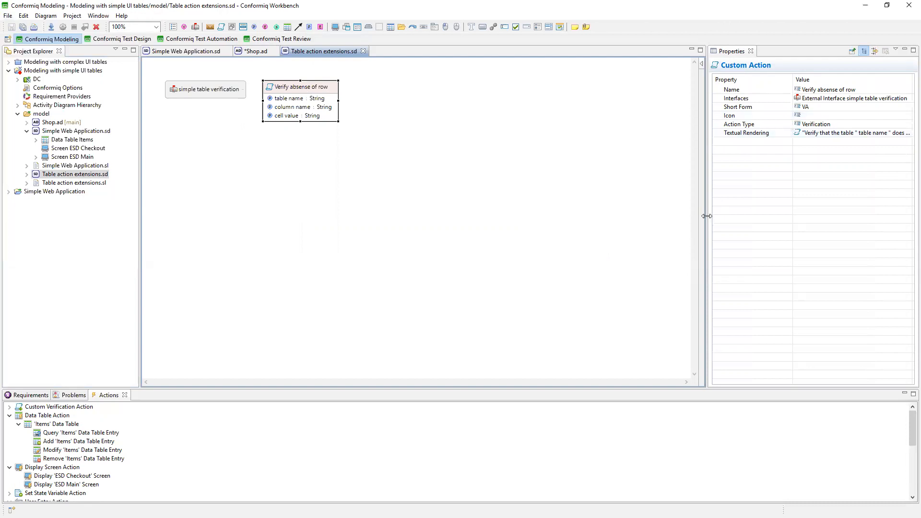
pyautogui.moveTo(707, 216); pyautogui.dragTo(637, 217)
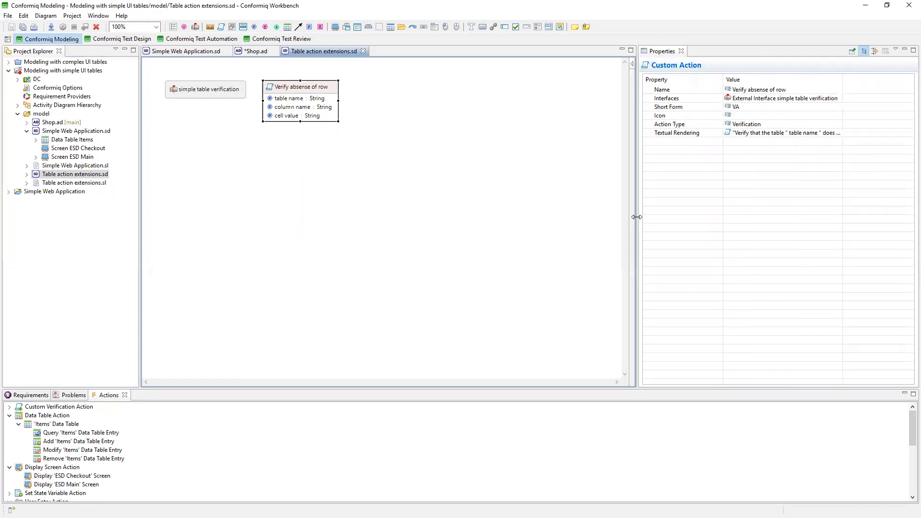
# Examine the table name, column name and cell value fields and the textual rendering of 'Verify absense of row', and return to Shop.ad.
pyautogui.click(305, 107)
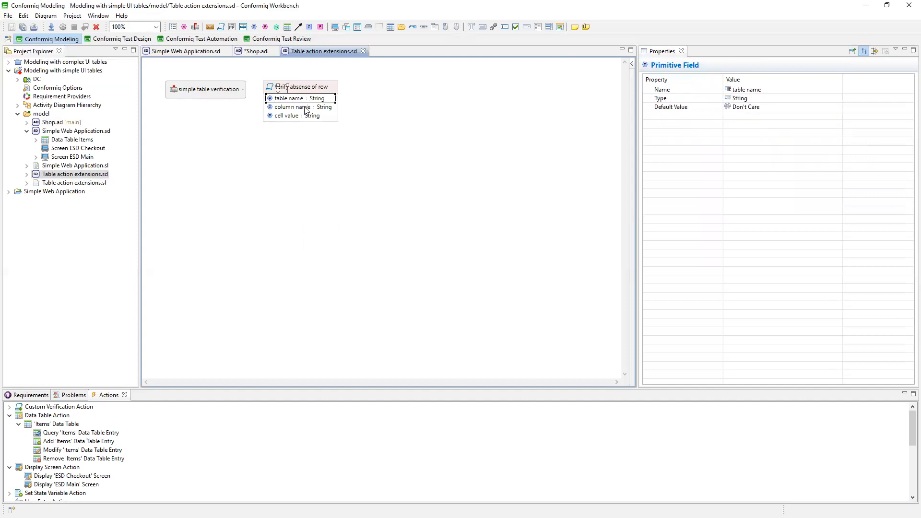
pyautogui.click(313, 117)
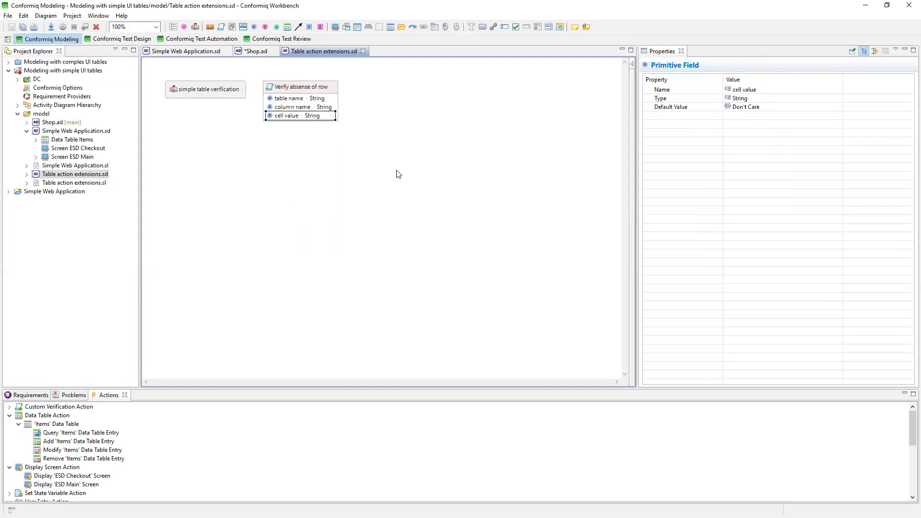
pyautogui.click(279, 106)
pyautogui.click(306, 89)
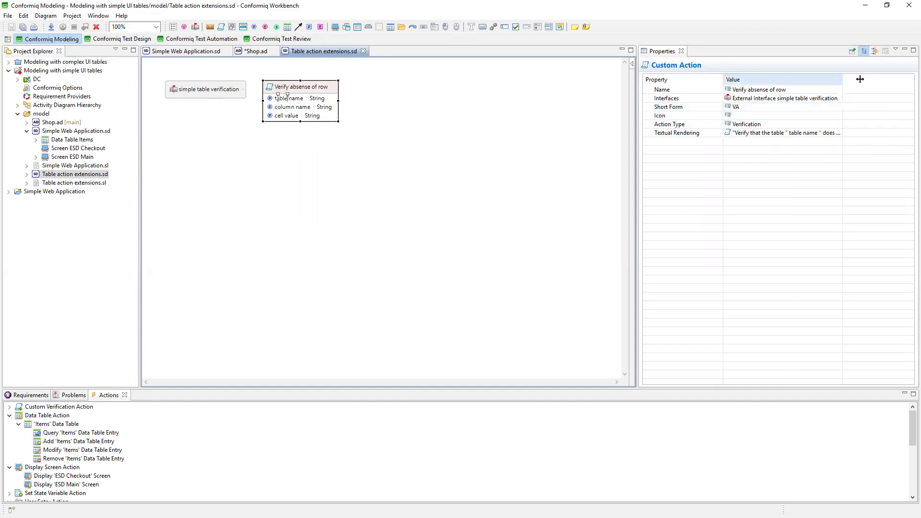
pyautogui.moveTo(843, 78); pyautogui.dragTo(909, 75)
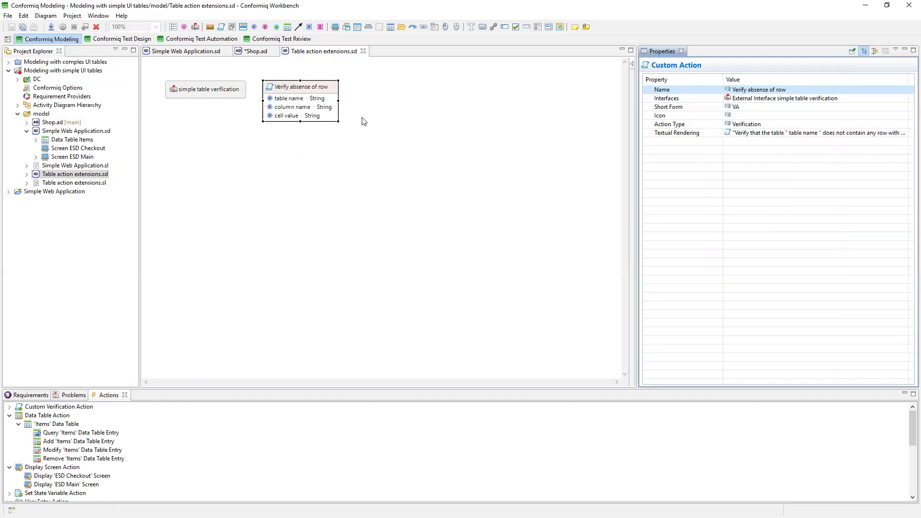
pyautogui.click(257, 51)
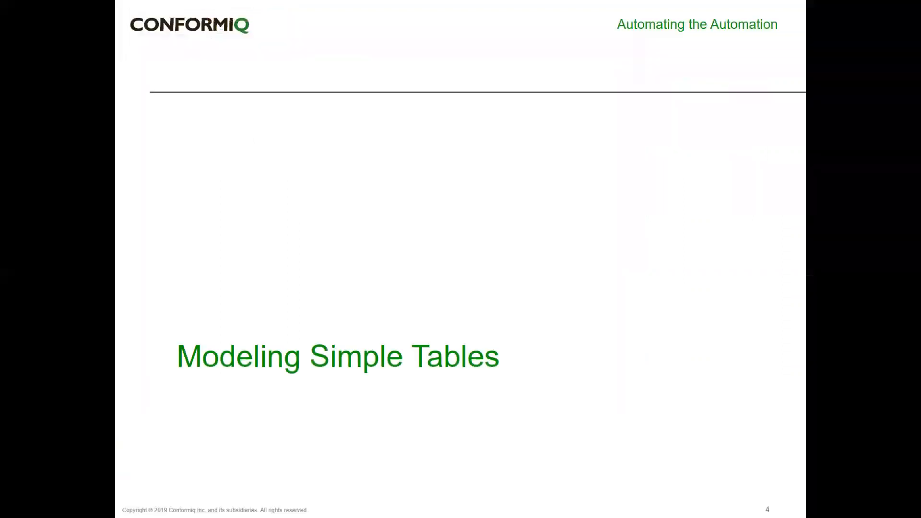
pyautogui.press('Right')
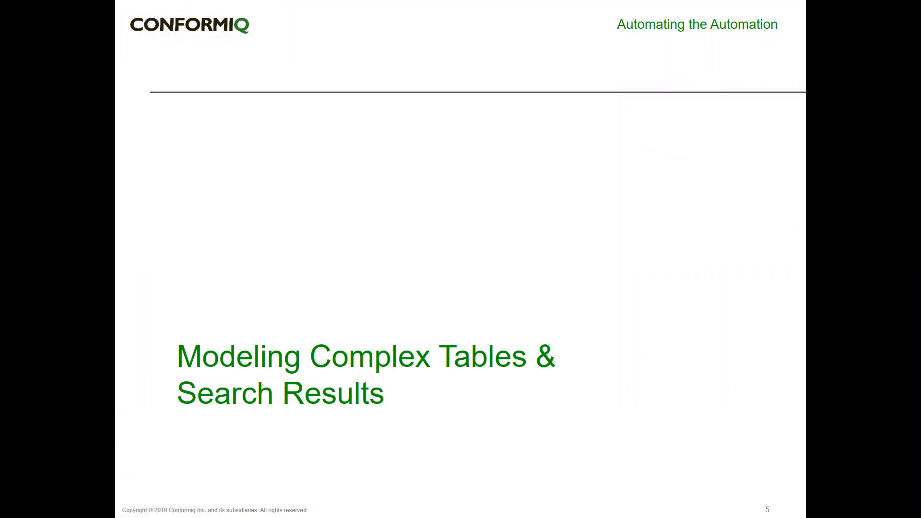
# Switch to the web browser, open the Scrumwise backlog, and collapse and re-expand the 'This other big thing' epic.
pyautogui.hotkey('alt', 'Tab')
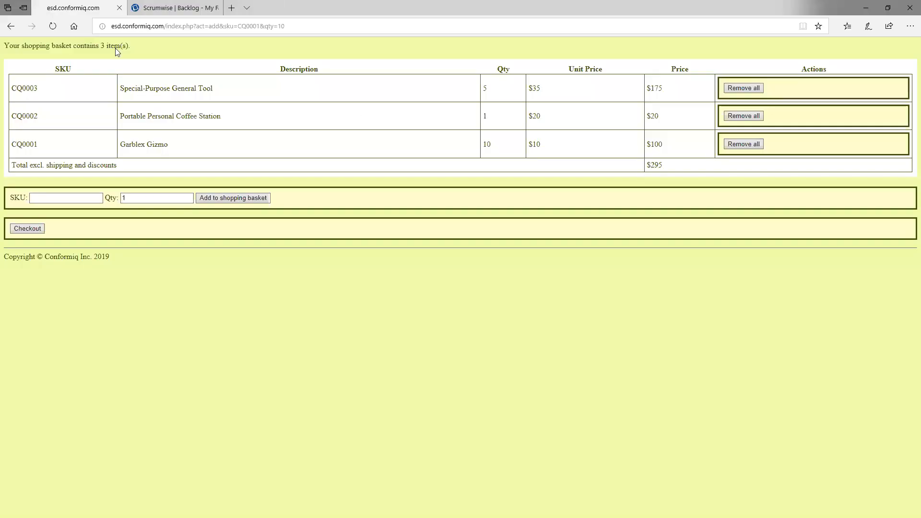
pyautogui.click(138, 14)
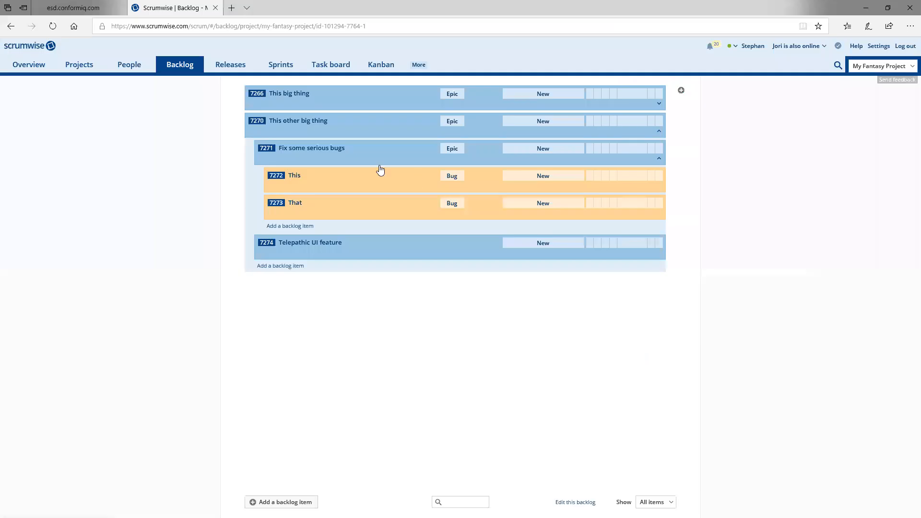
pyautogui.click(658, 131)
pyautogui.click(659, 131)
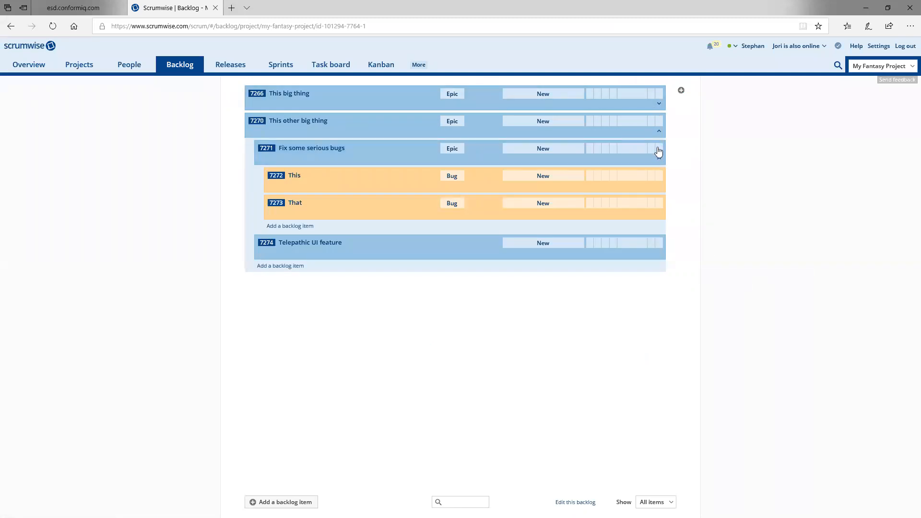
# Collapse and re-expand the 'This other big thing' epic, switch to Conformiq Workbench and open the 'Modeling with complex UI tables' project.
pyautogui.click(659, 132)
pyautogui.click(659, 132)
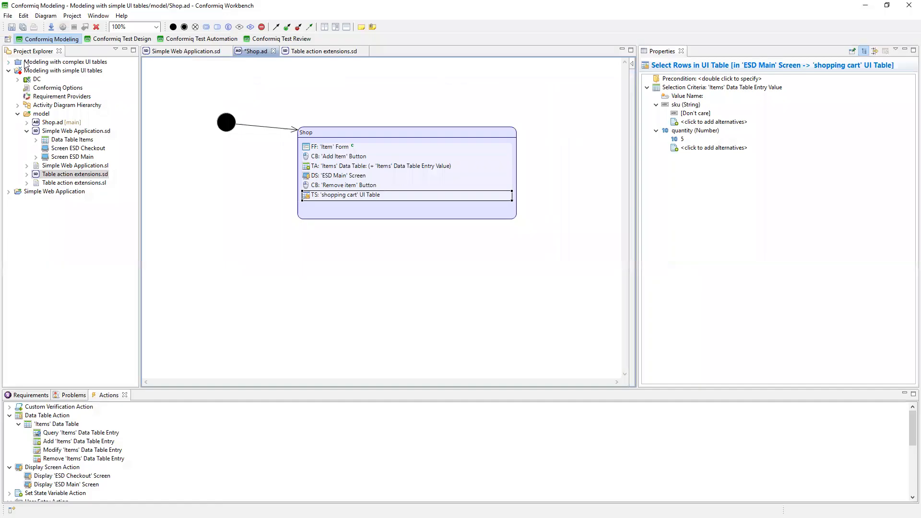
pyautogui.rightClick(27, 63)
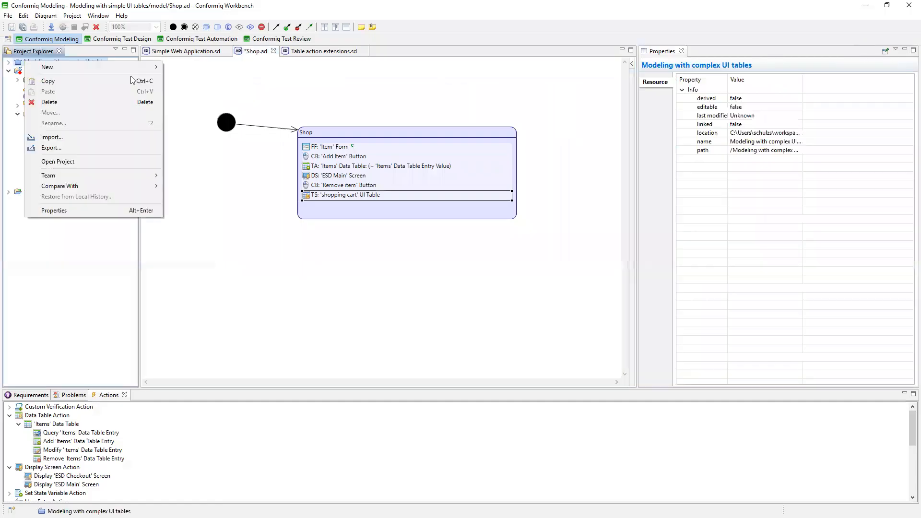
pyautogui.click(110, 163)
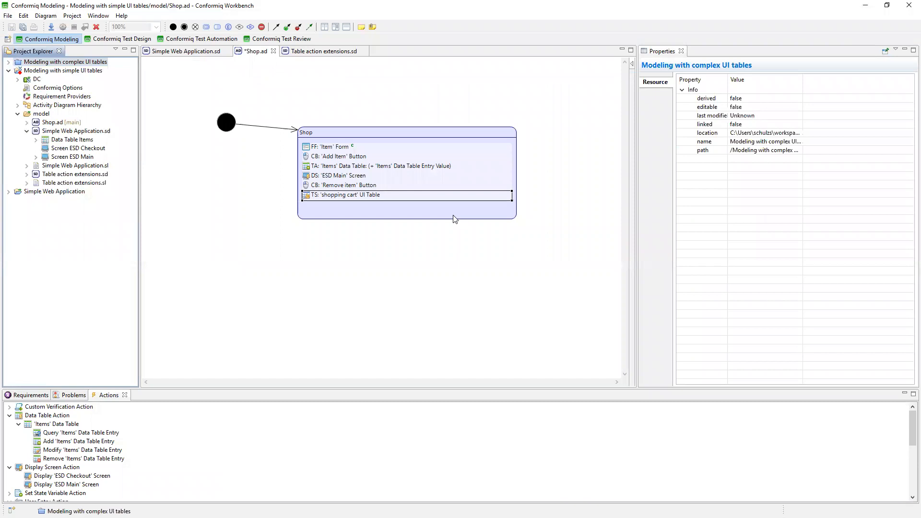
# Collapse the simple UI tables project, expand the complex UI tables project's model folder and open its Table action extensions.sd.
pyautogui.click(8, 71)
pyautogui.click(8, 62)
pyautogui.click(18, 105)
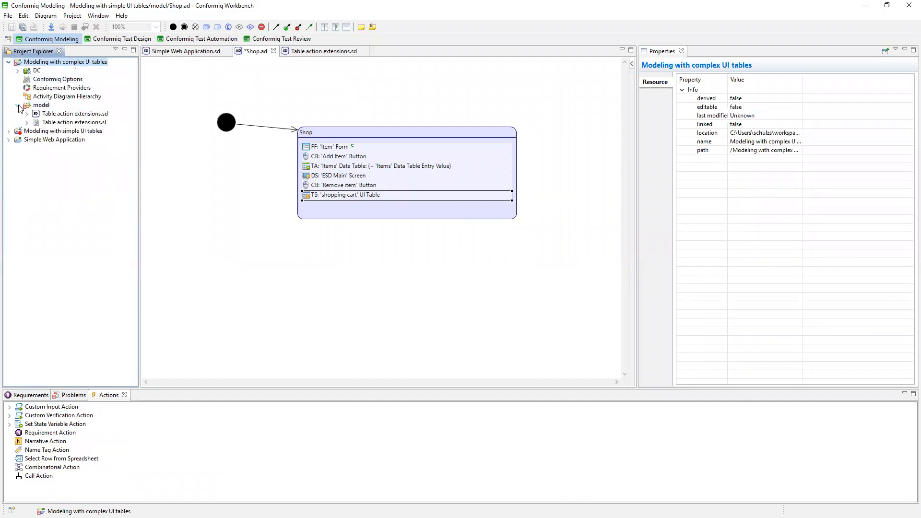
pyautogui.doubleClick(54, 114)
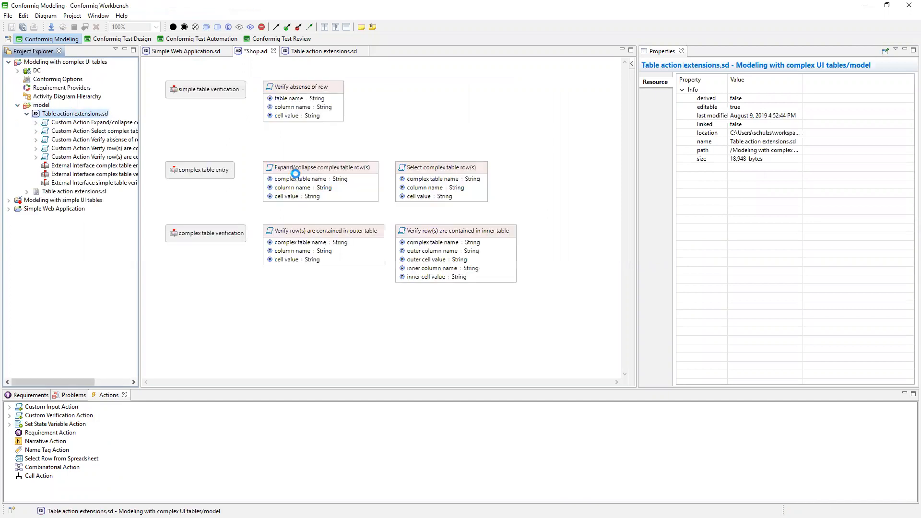
# Look over the complex table custom actions and the 'complex table entry' and 'complex table verification' external interfaces in the diagram.
pyautogui.click(353, 178)
pyautogui.click(466, 178)
pyautogui.click(309, 233)
pyautogui.click(485, 238)
pyautogui.click(215, 169)
pyautogui.click(224, 237)
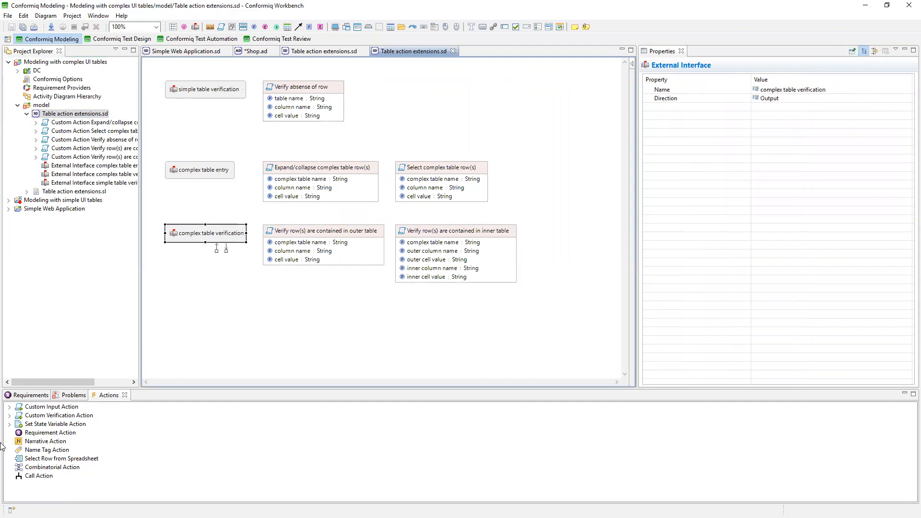
# Expand the Custom Input Action and Custom Verification Action groups with their interfaces to list all available table actions.
pyautogui.click(10, 416)
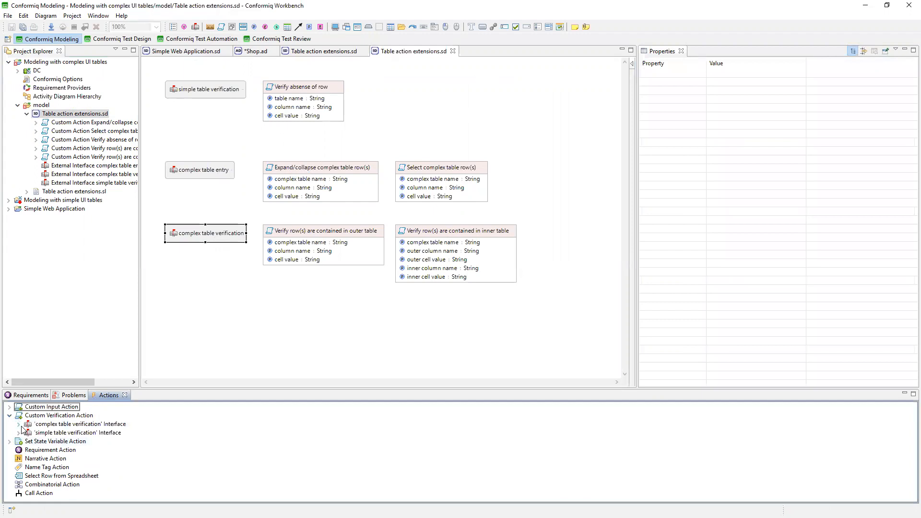
pyautogui.click(18, 433)
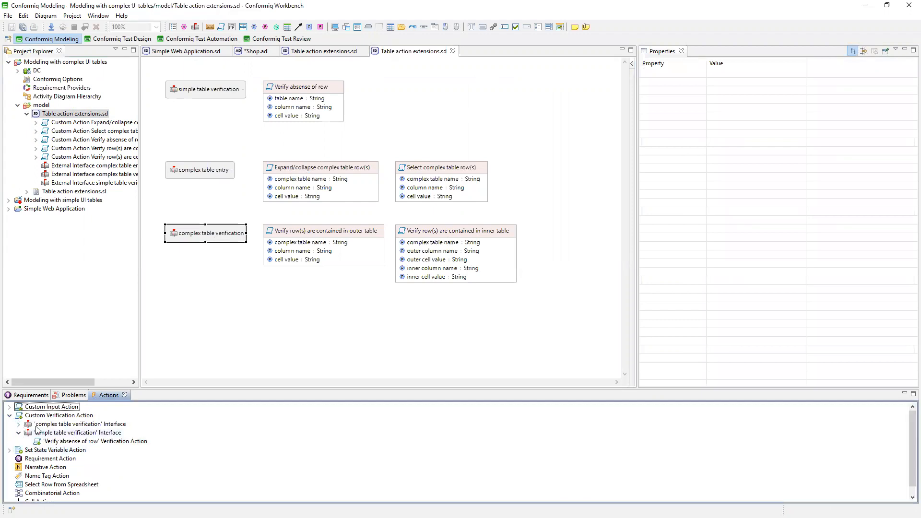
pyautogui.click(19, 424)
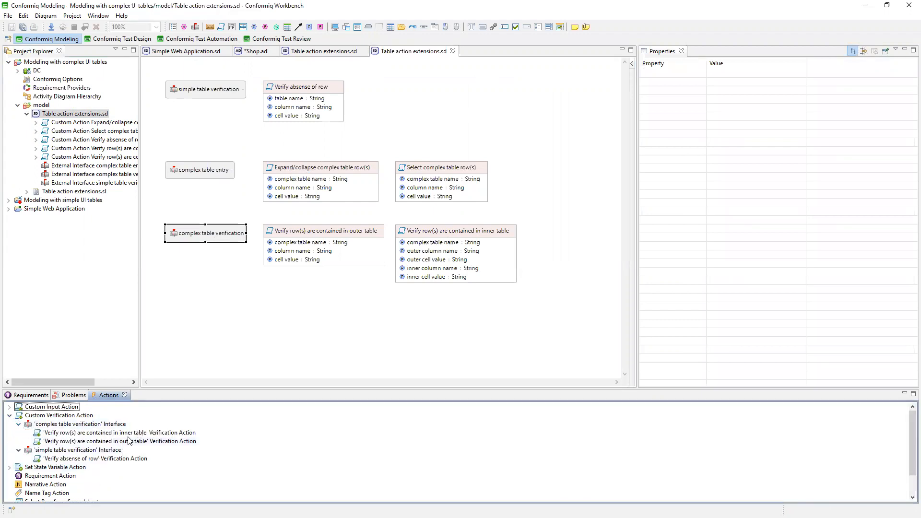
pyautogui.click(10, 407)
pyautogui.click(18, 416)
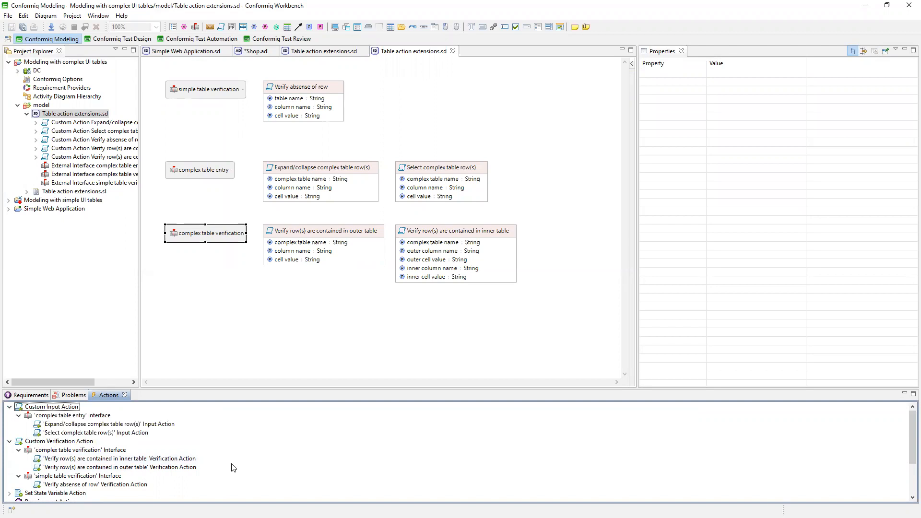
# Compare the properties of the custom actions for selecting, expanding/collapsing, and verifying rows in the outer and inner complex table.
pyautogui.click(451, 174)
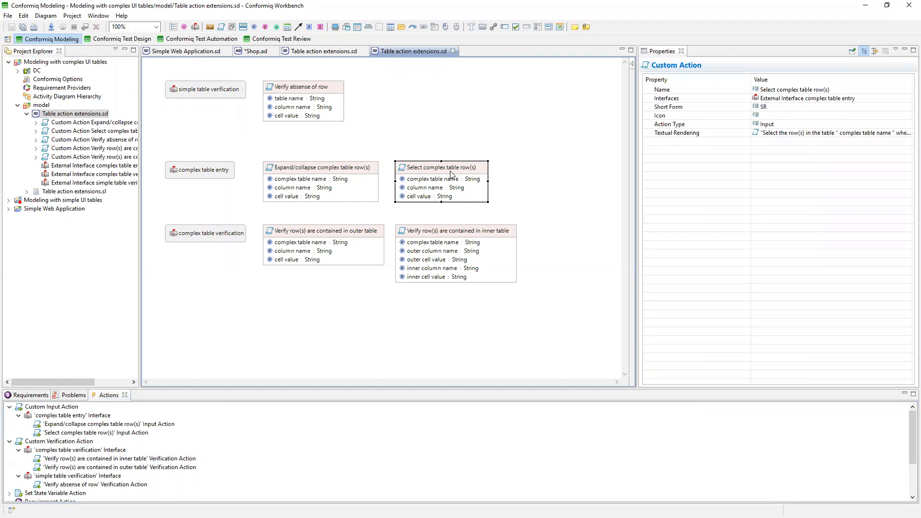
pyautogui.click(348, 174)
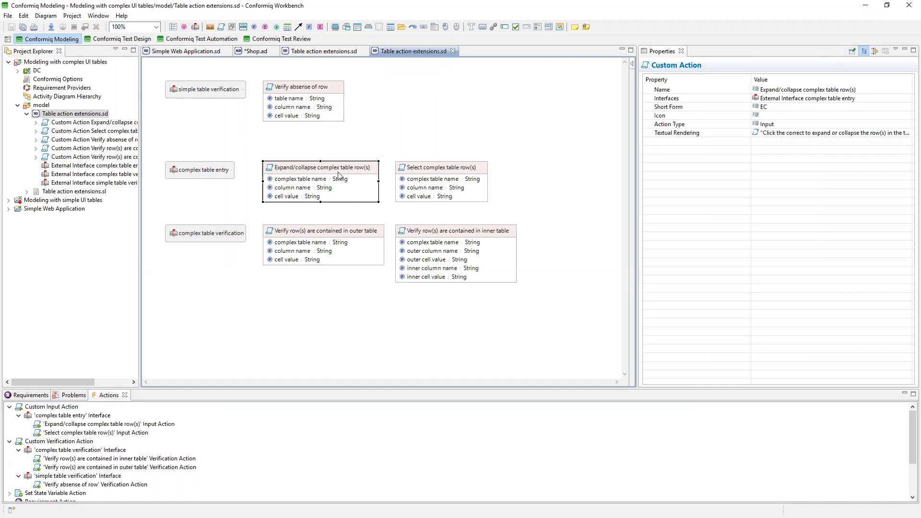
pyautogui.click(333, 233)
pyautogui.click(459, 238)
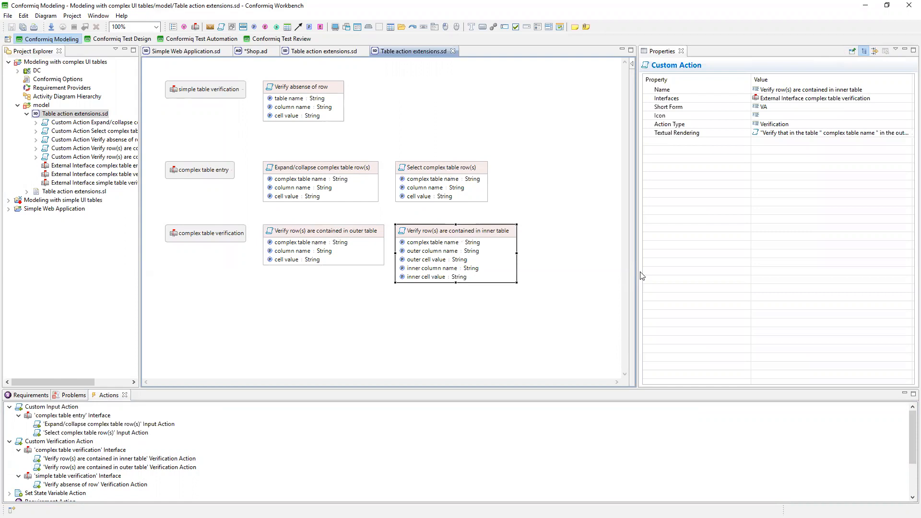
pyautogui.click(332, 171)
pyautogui.click(483, 173)
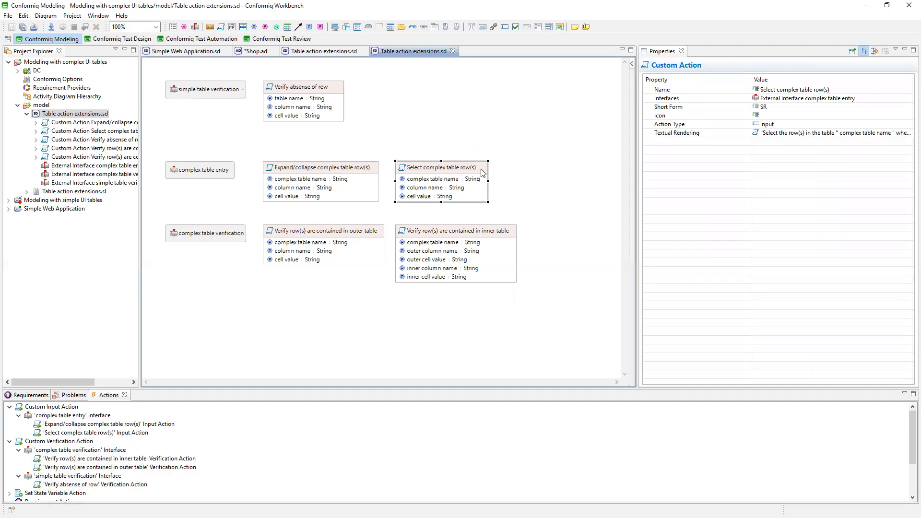
pyautogui.click(476, 242)
pyautogui.click(463, 233)
pyautogui.click(361, 233)
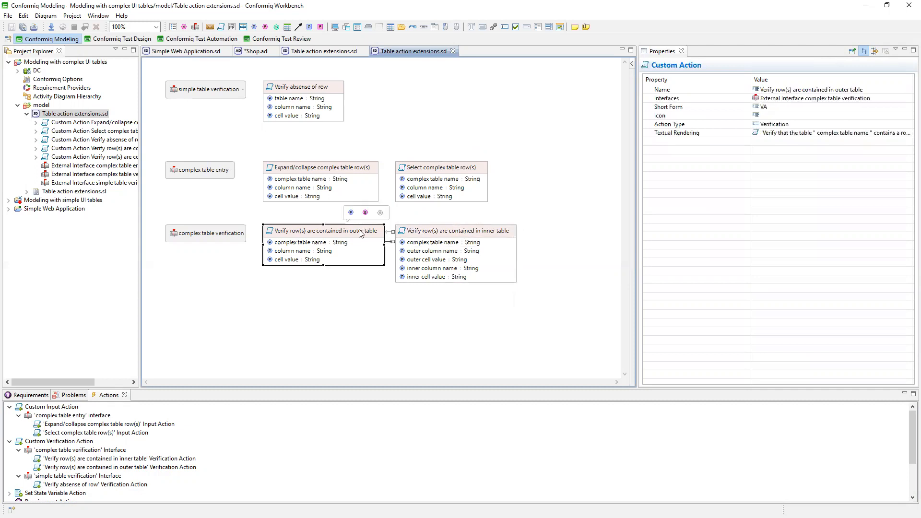